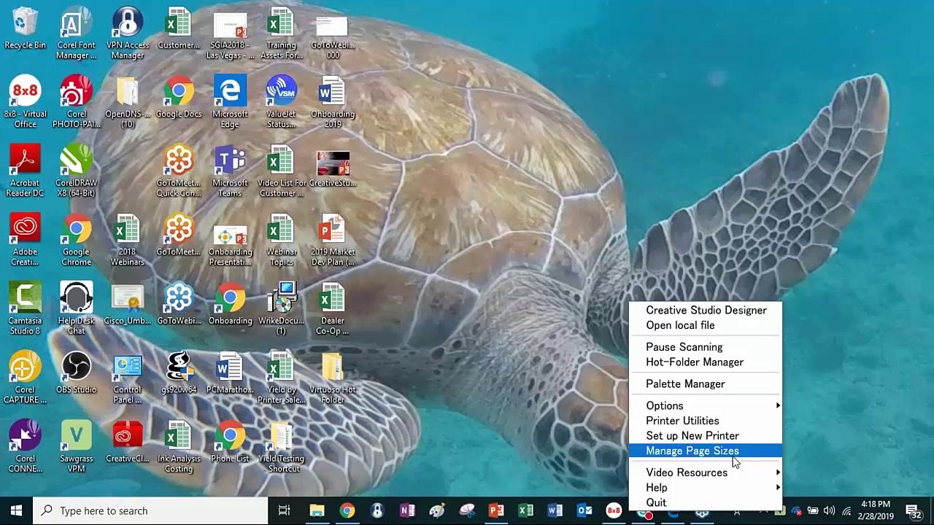
click(837, 417)
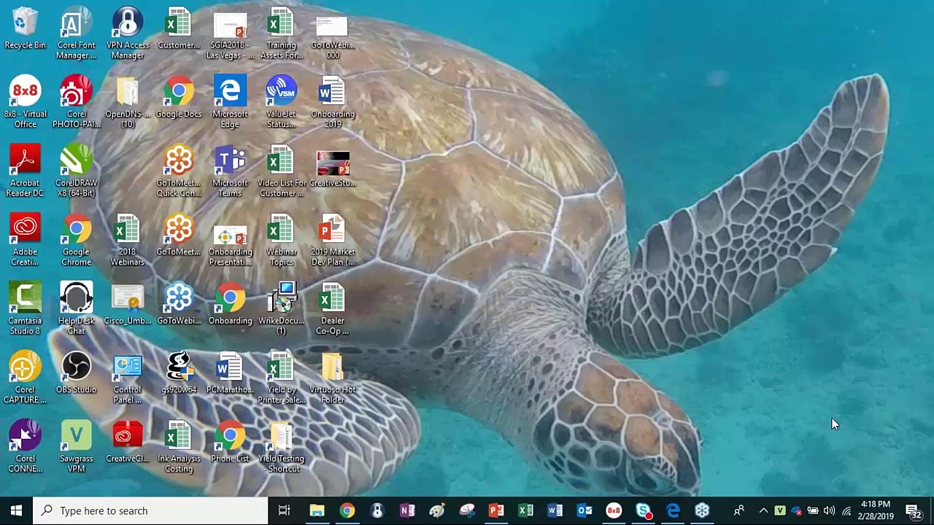
right_click(779, 514)
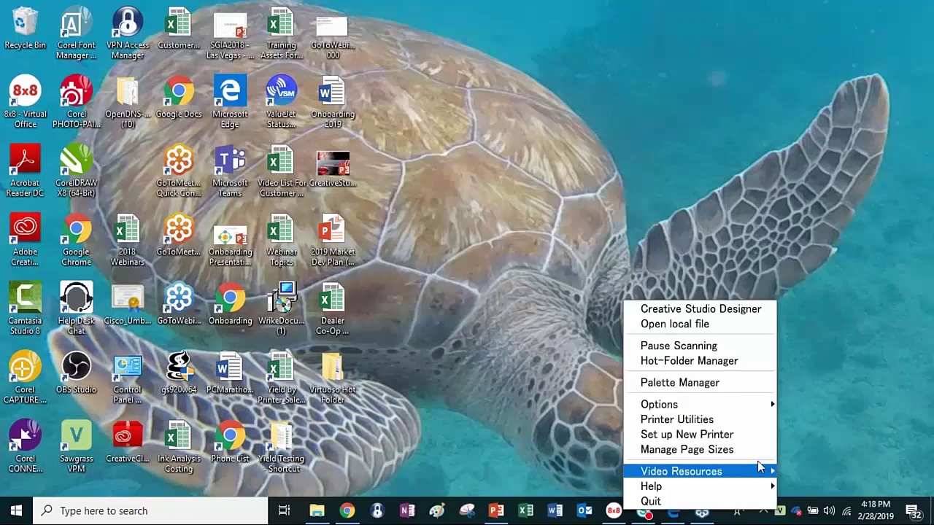
click(714, 325)
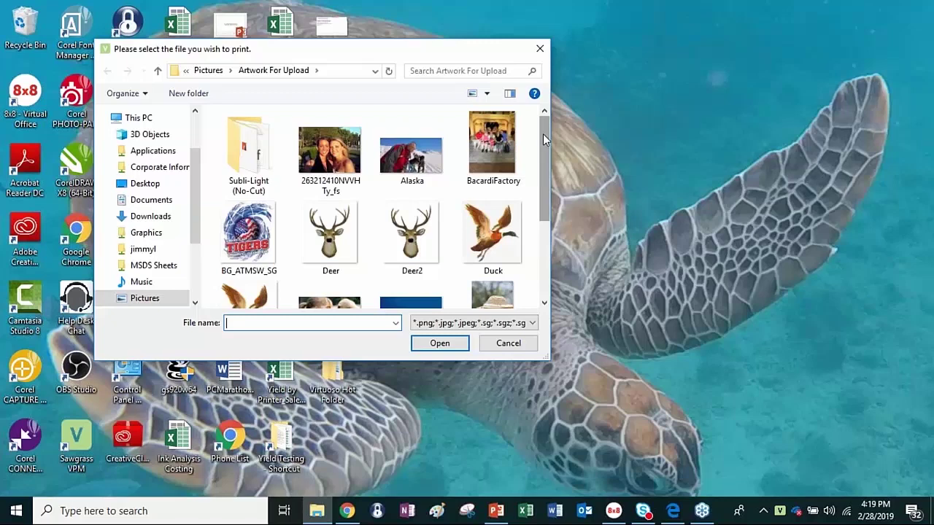
scroll(543, 139, down, 3)
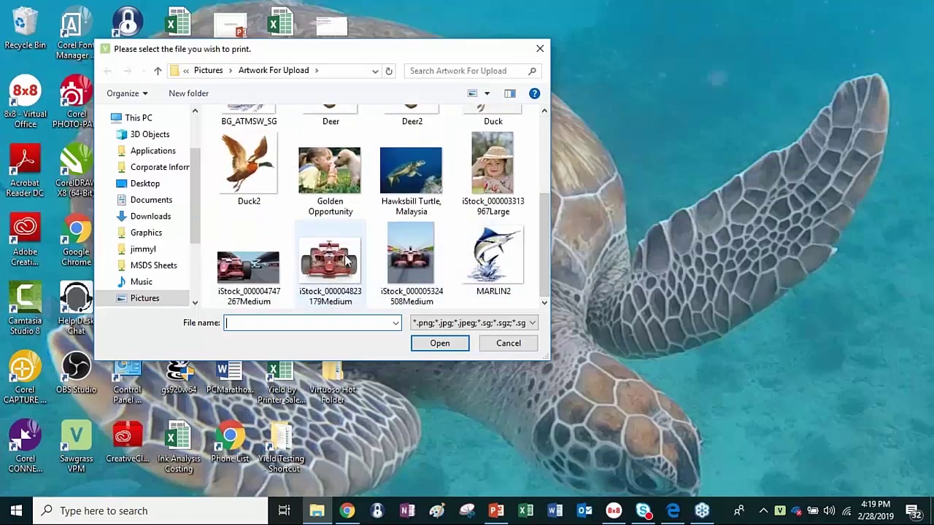
click(249, 279)
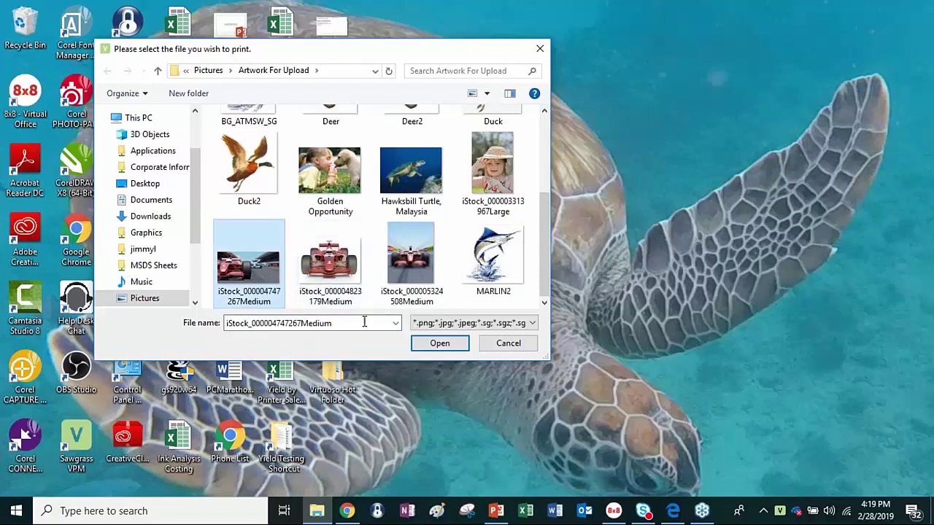
click(440, 343)
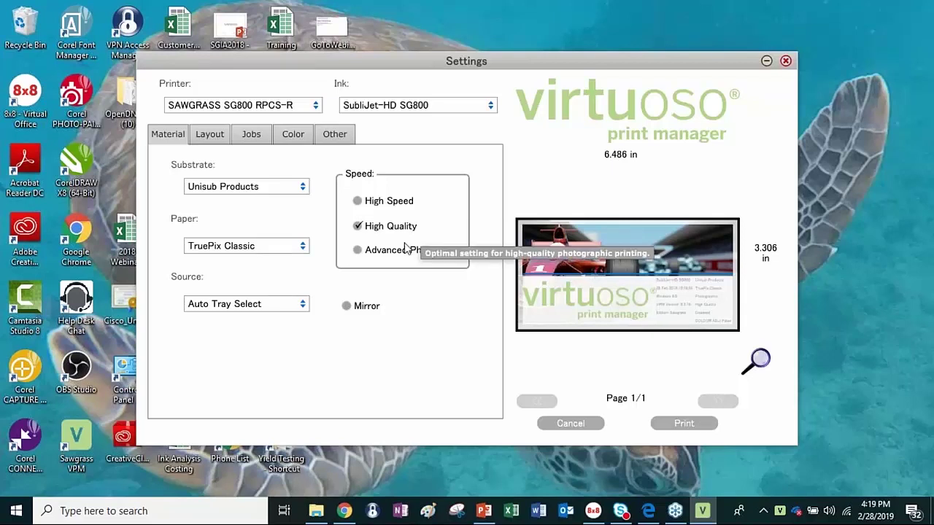
Check the print-to-file and annotation options, and choose Unisub Products as the substrate
click(336, 134)
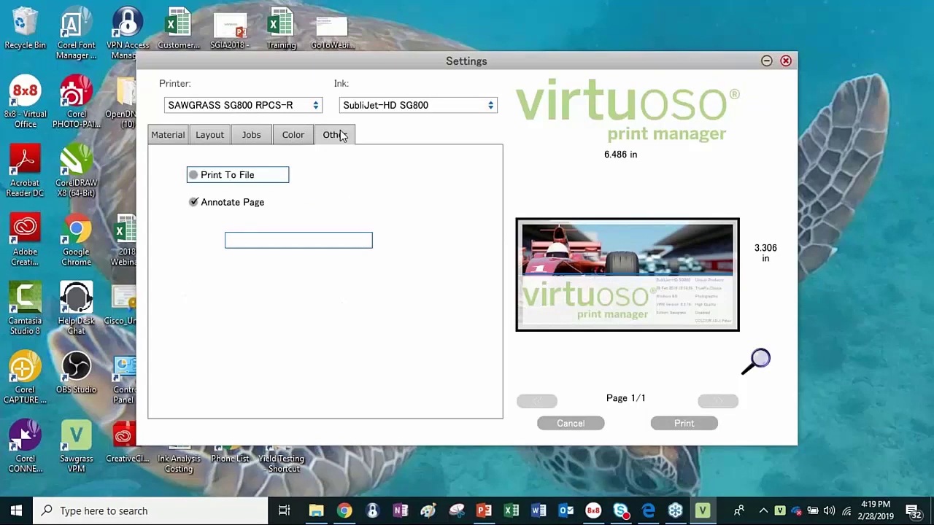
click(168, 137)
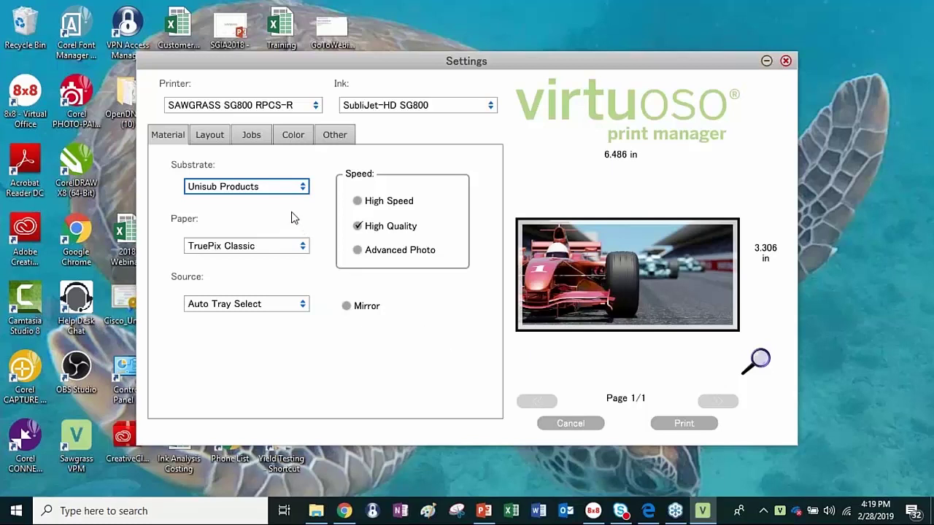
click(303, 187)
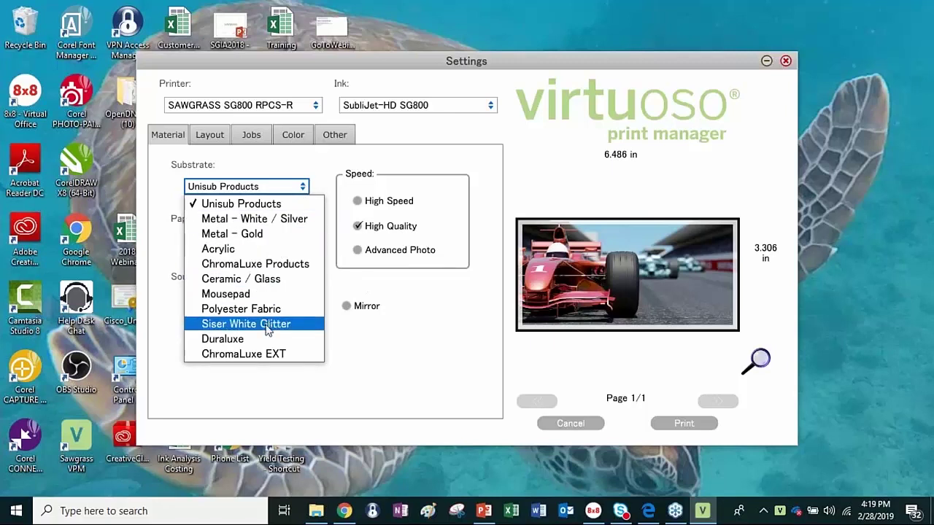
click(261, 208)
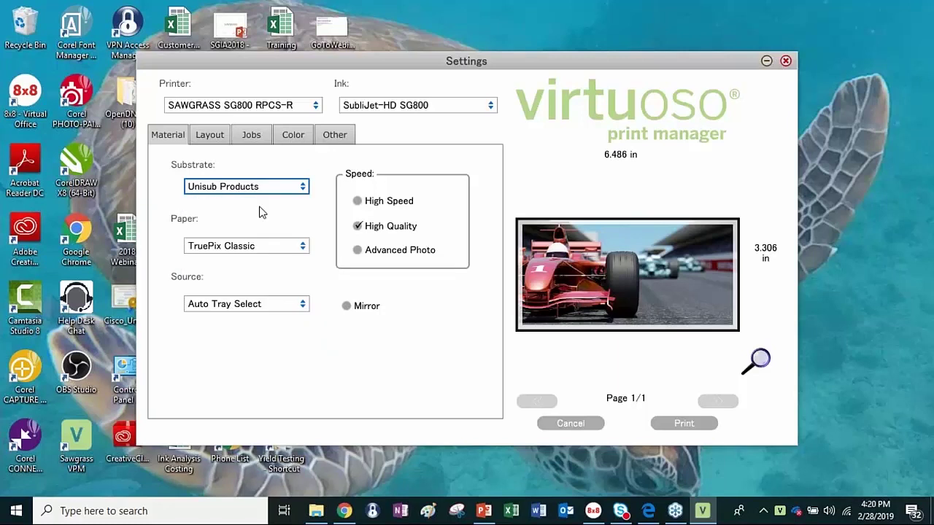
Set the paper to TexPrint-R and turn on mirroring of the print
click(304, 247)
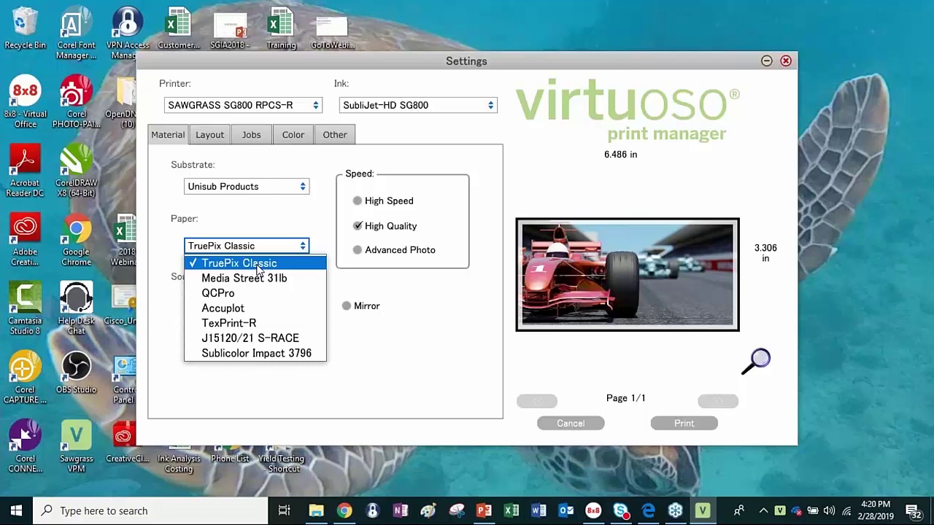
click(244, 326)
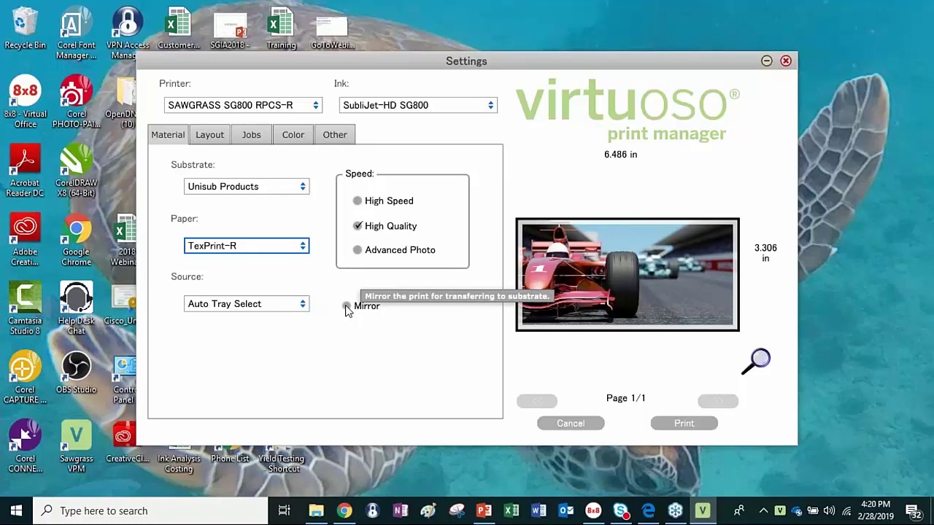
click(348, 307)
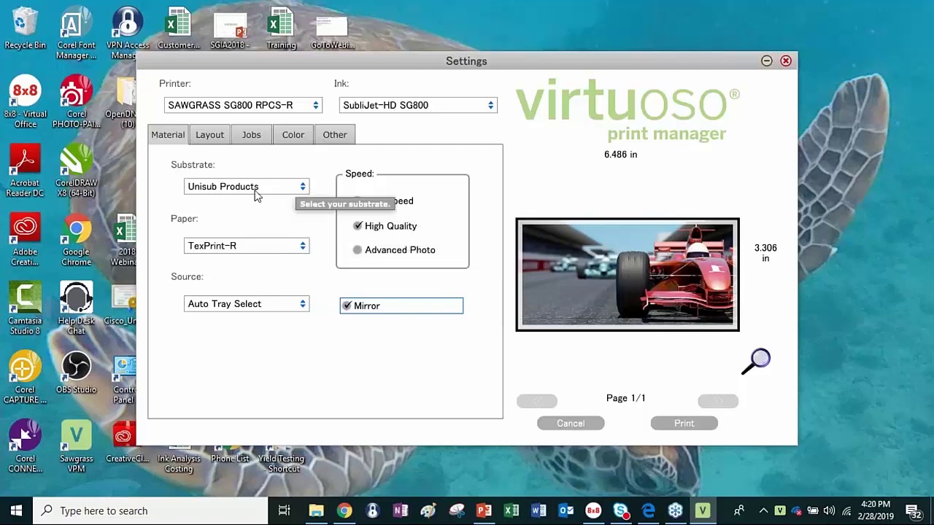
Compare the substrates offered with the Advanced Photo and High Quality speed settings
click(357, 252)
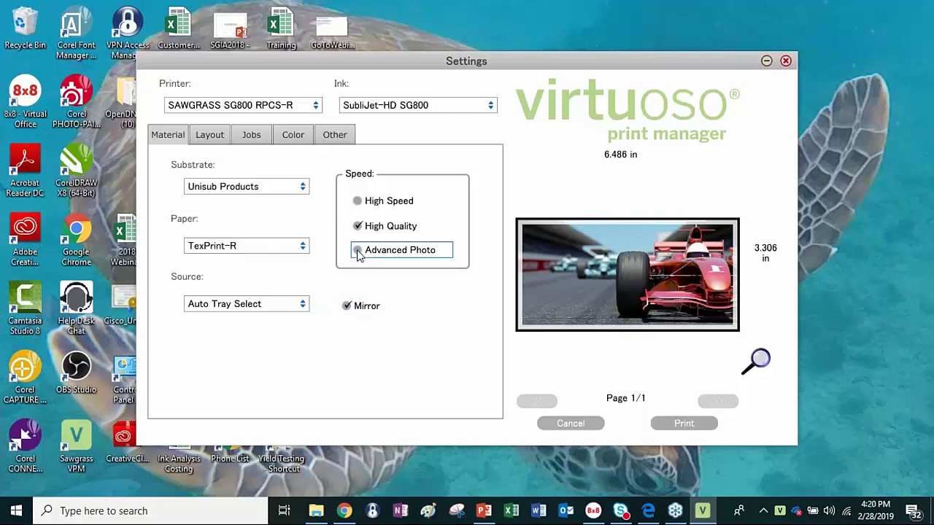
click(303, 187)
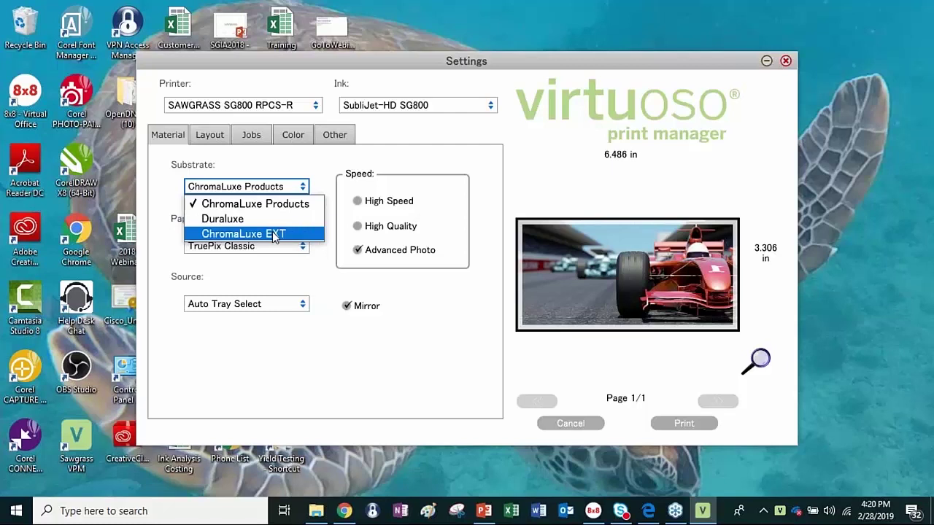
click(357, 227)
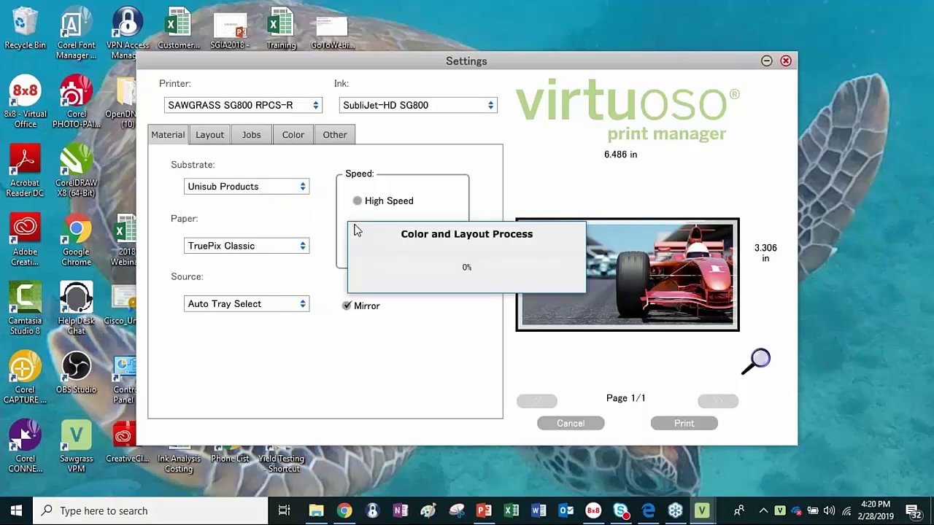
click(304, 189)
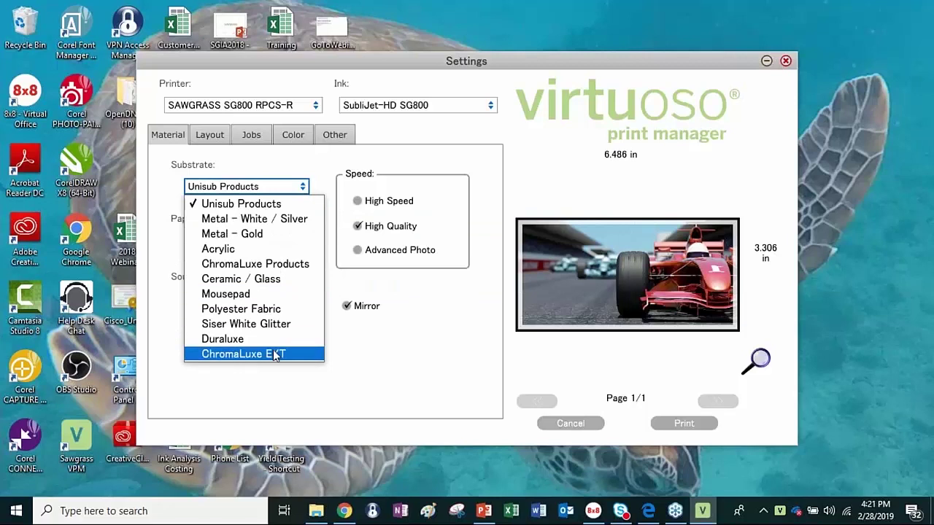
Switch the speed to High Speed and review the substrates it offers
click(357, 202)
click(303, 188)
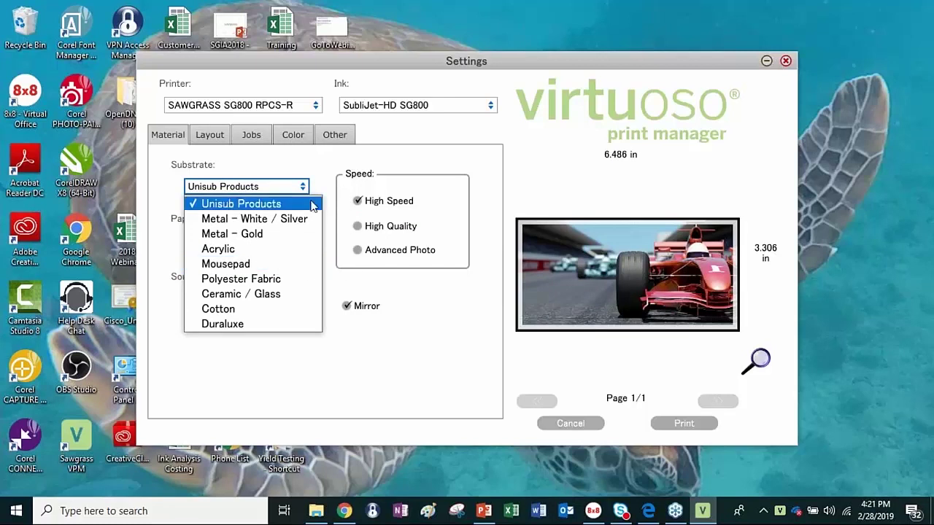
click(318, 170)
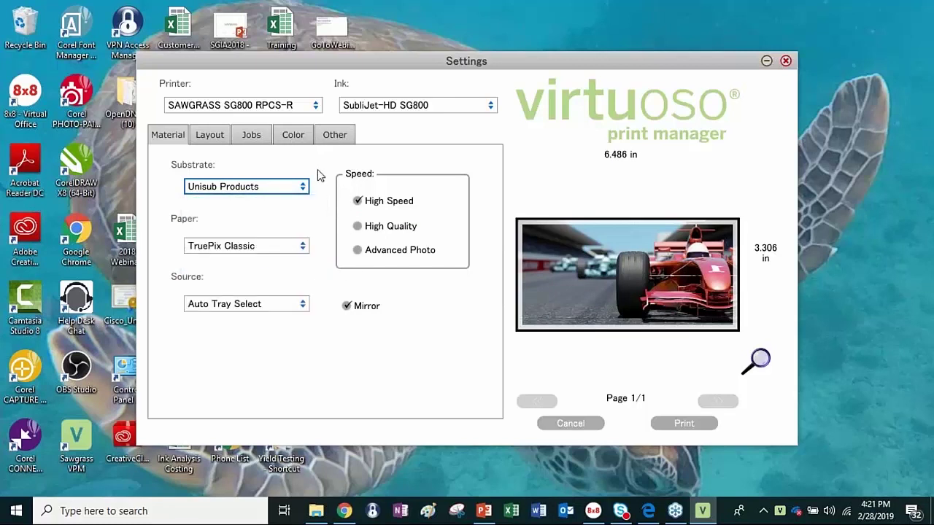
Set the speed to High Quality and review its substrate choices without changing the substrate
click(359, 227)
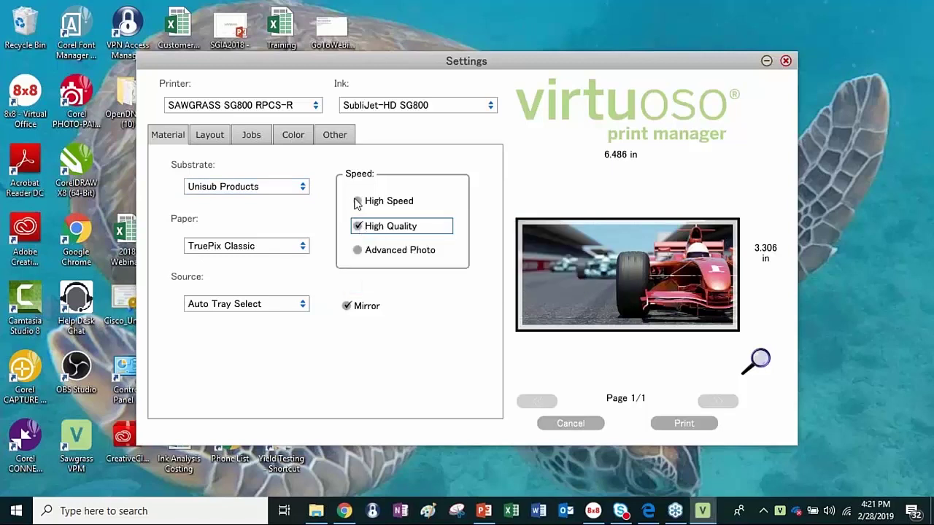
click(303, 187)
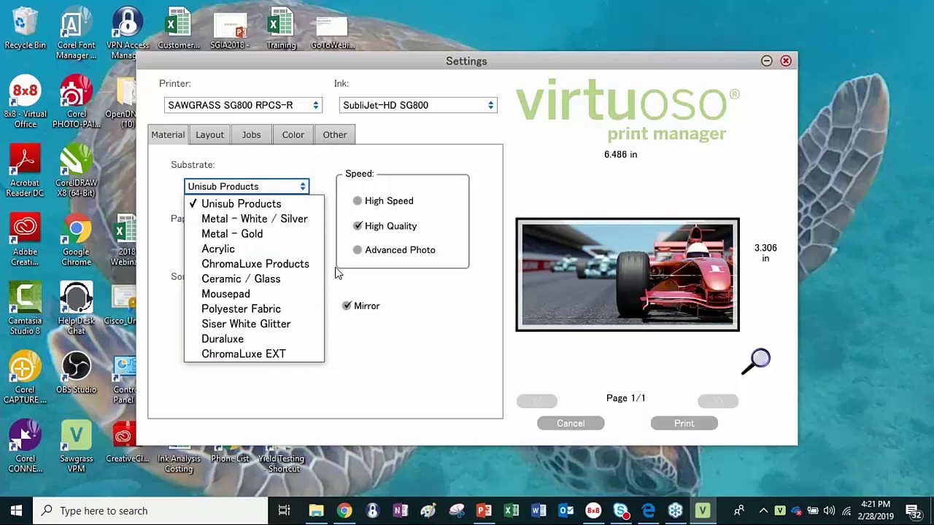
click(388, 288)
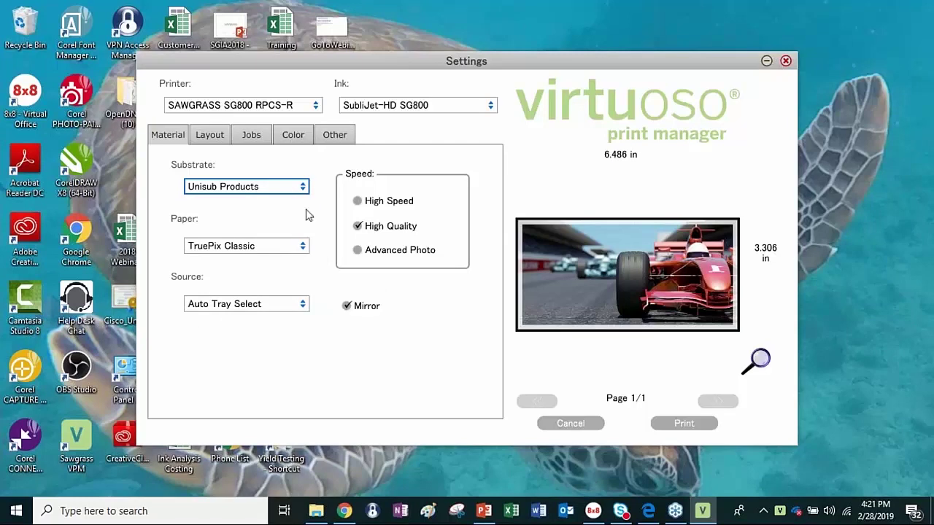
Preview the race car image in the Vivid and Graphic color modes
click(292, 137)
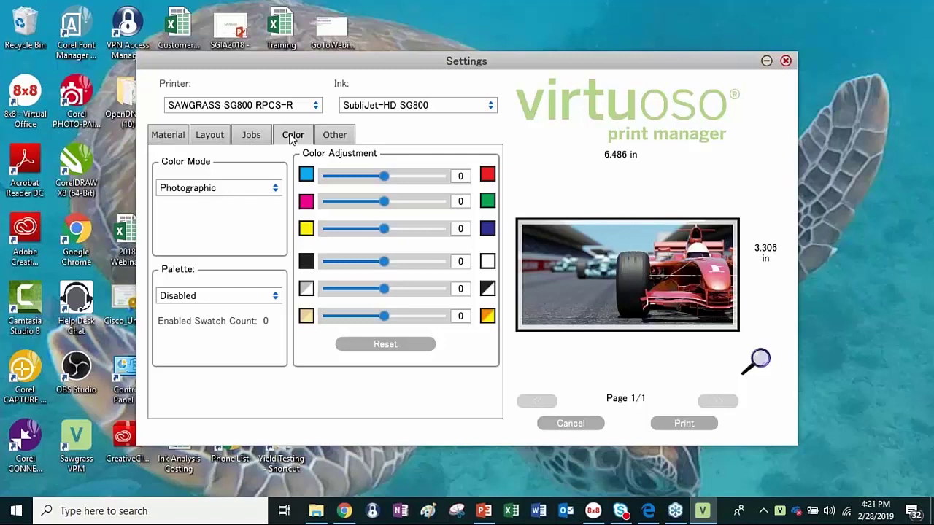
click(276, 189)
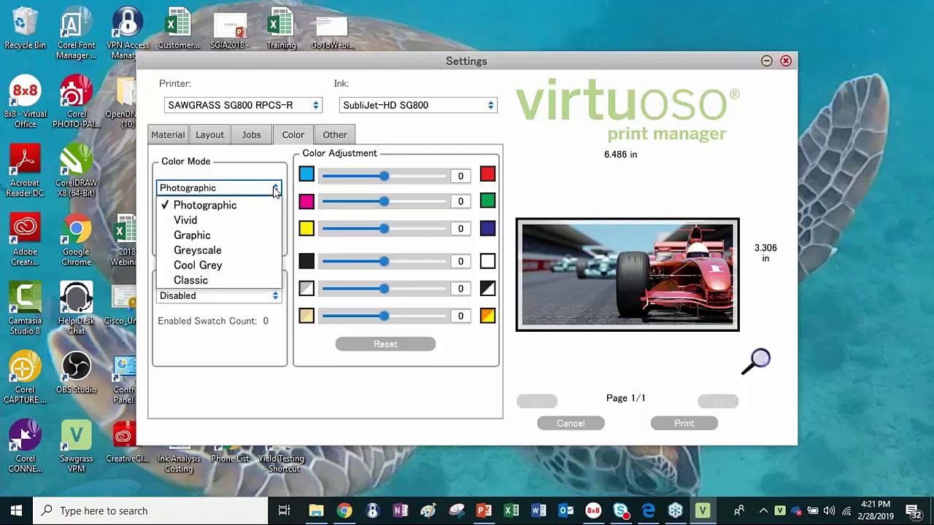
click(198, 221)
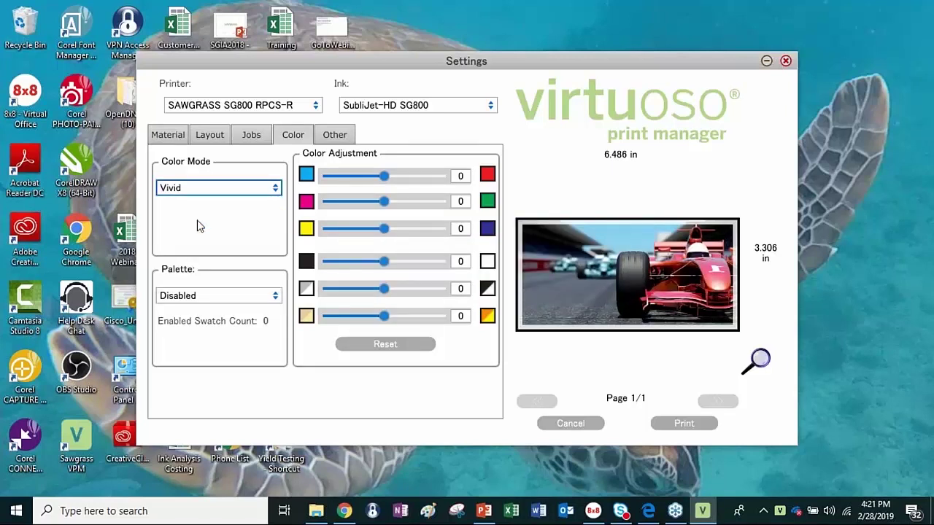
click(276, 189)
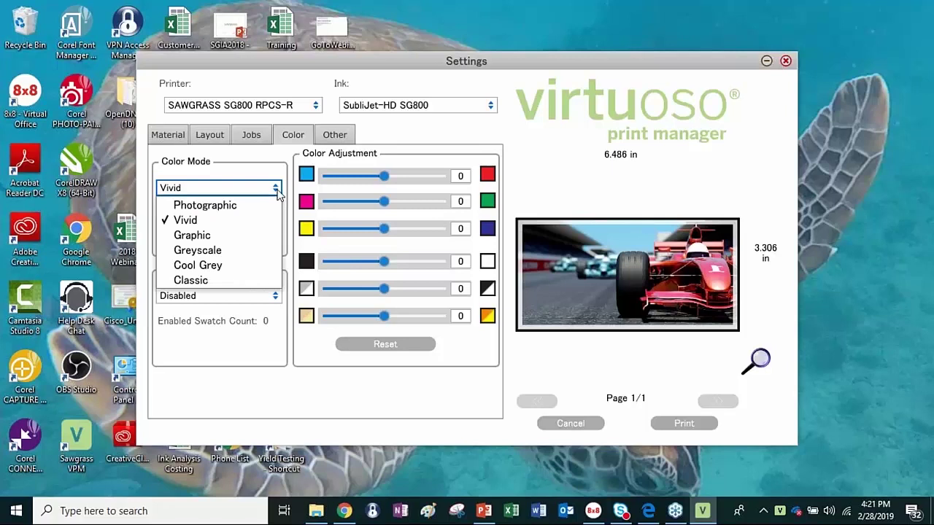
click(226, 236)
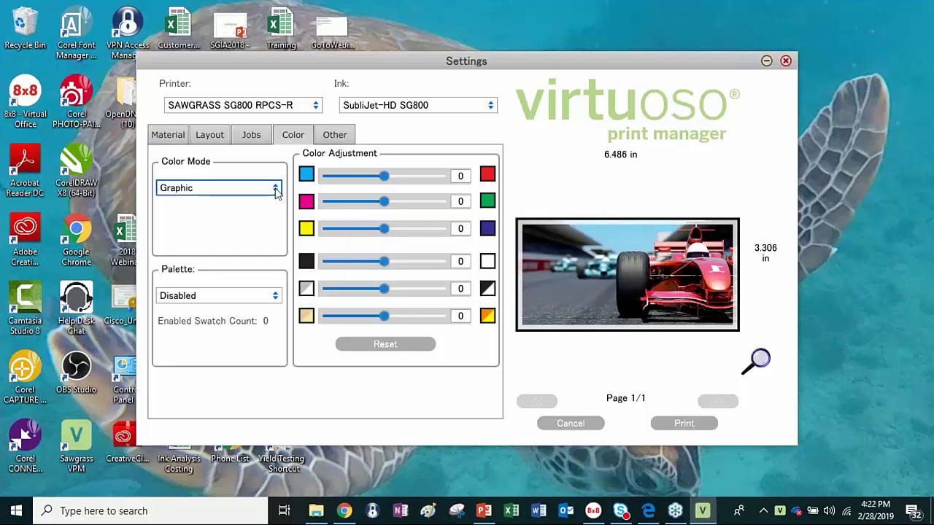
Preview the race car image in the Greyscale and Cool Grey color modes
click(276, 189)
click(219, 251)
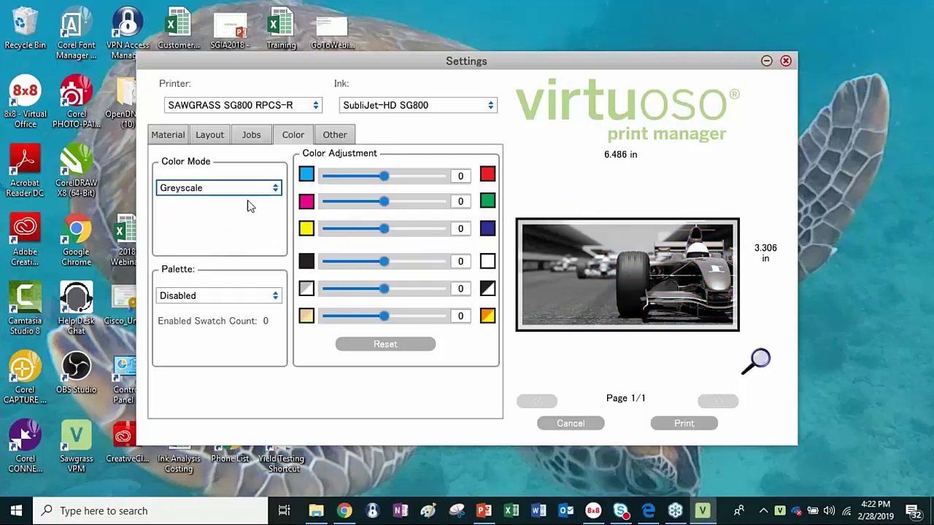
click(275, 188)
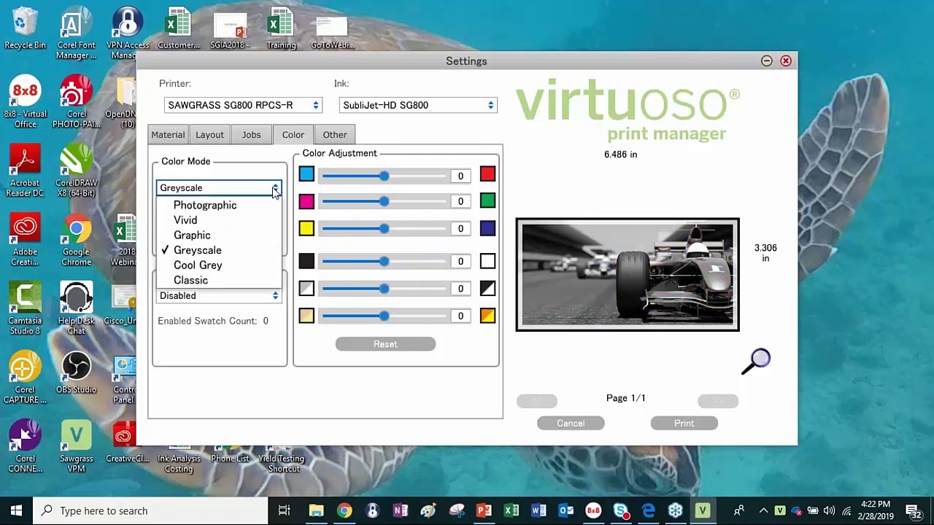
click(230, 267)
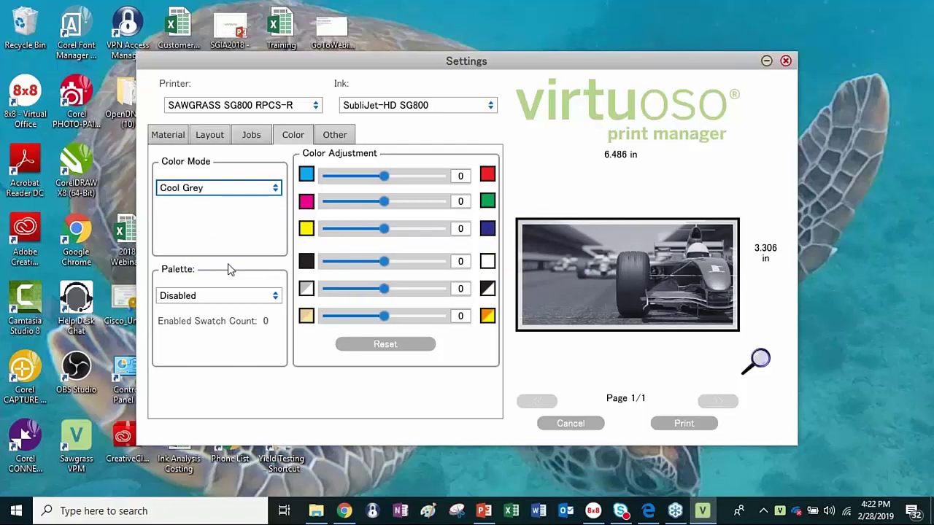
Set the color mode to Classic and look over the other available modes
click(276, 190)
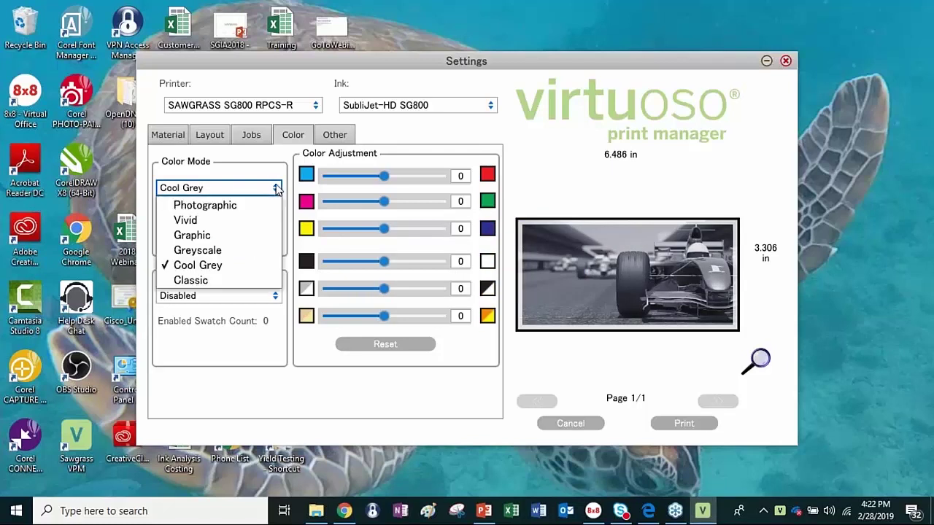
click(235, 282)
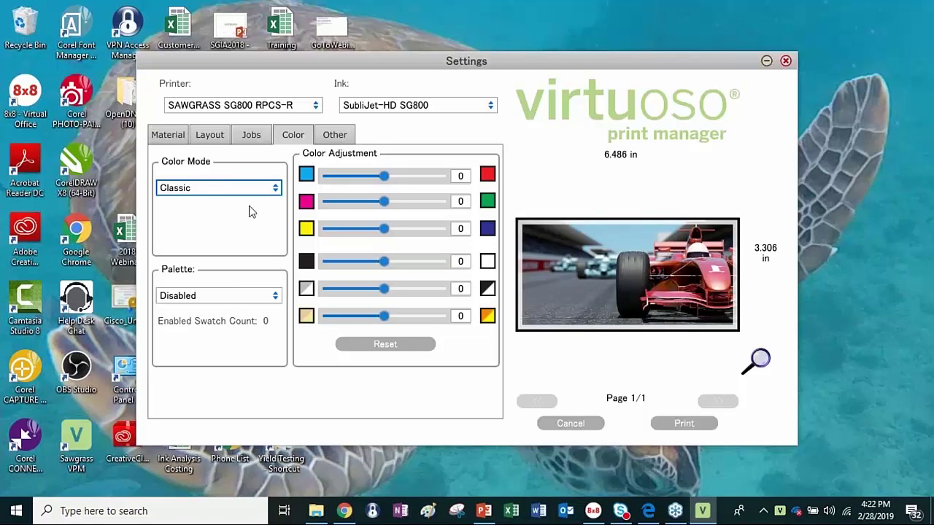
click(275, 191)
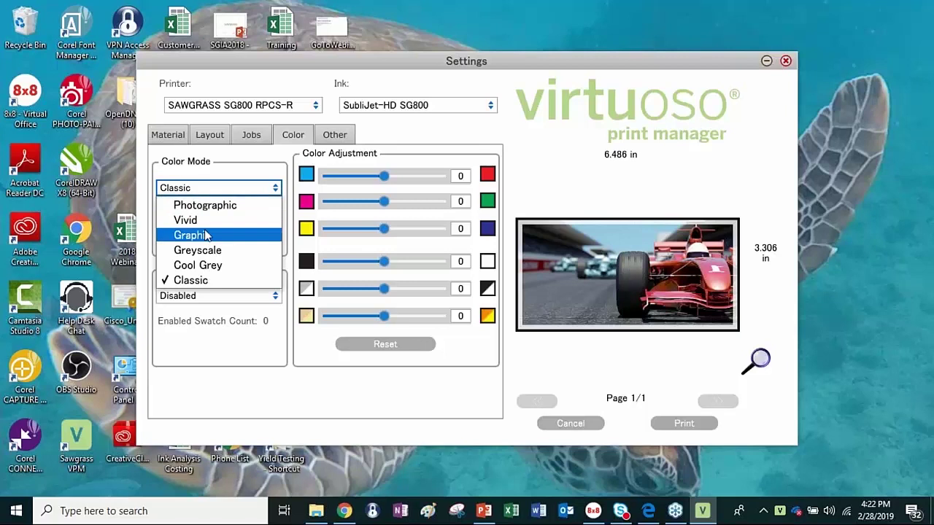
click(202, 346)
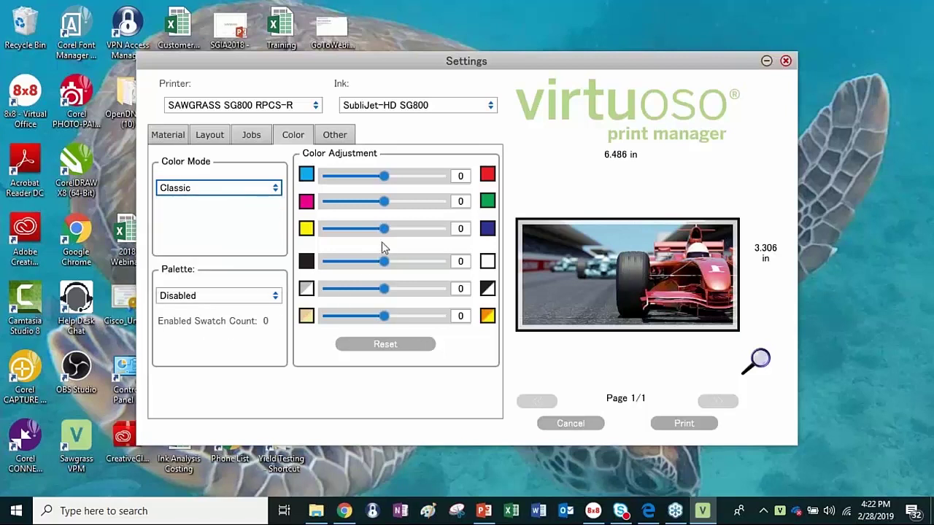
Try shifting the race car image toward red with a cyan-to-red adjustment of 50, and reset the color adjustments
click(383, 178)
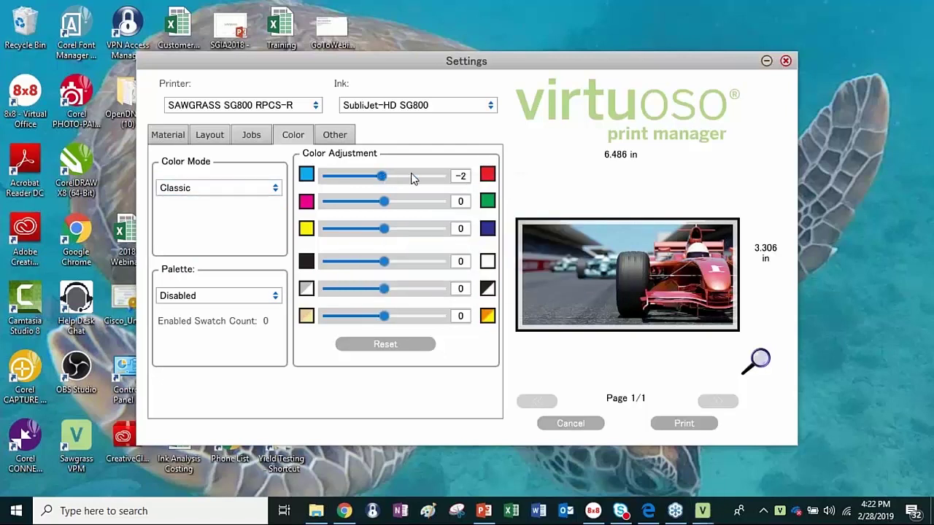
click(446, 180)
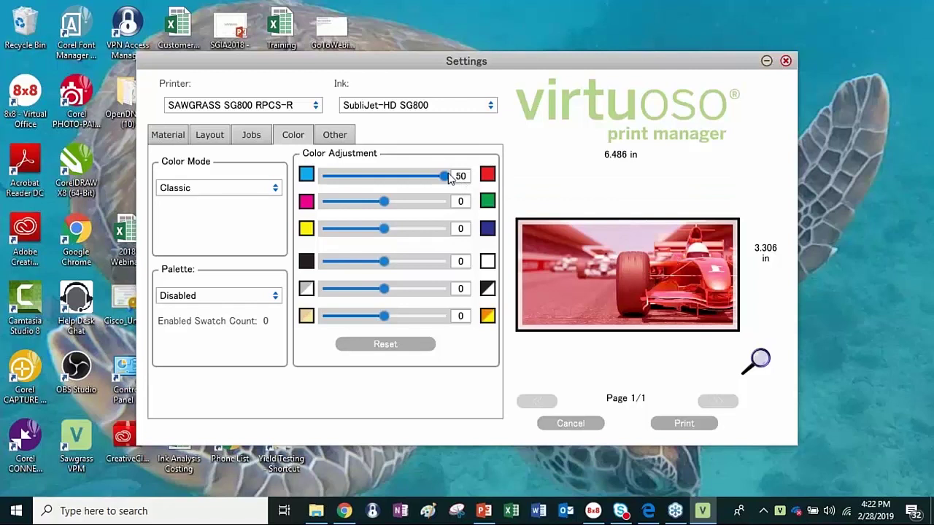
click(444, 179)
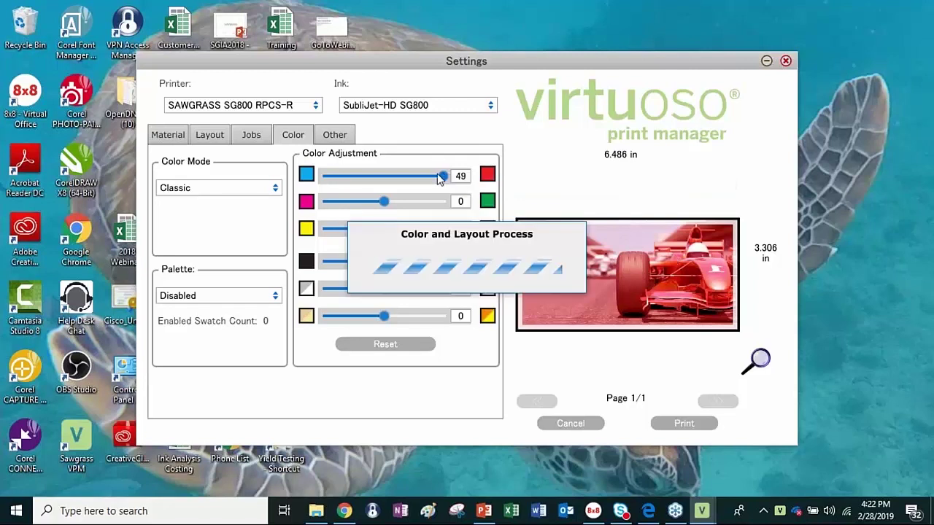
click(381, 176)
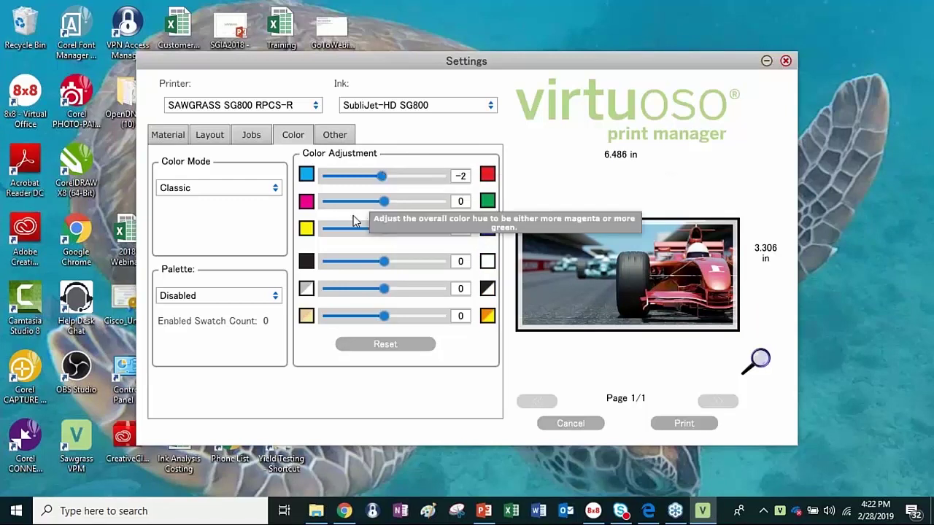
click(380, 347)
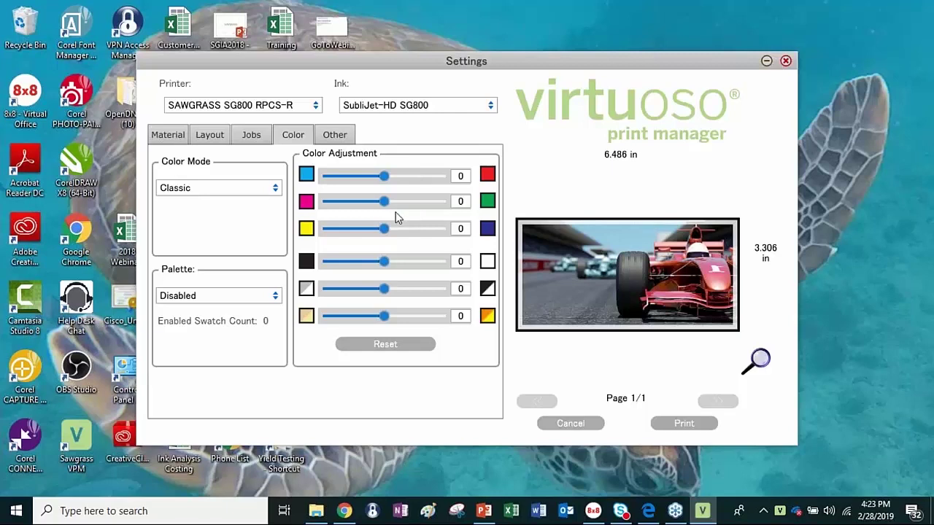
Try lightening the image with a black-to-white adjustment of 9, and reset the color adjustments
drag(386, 264, 388, 264)
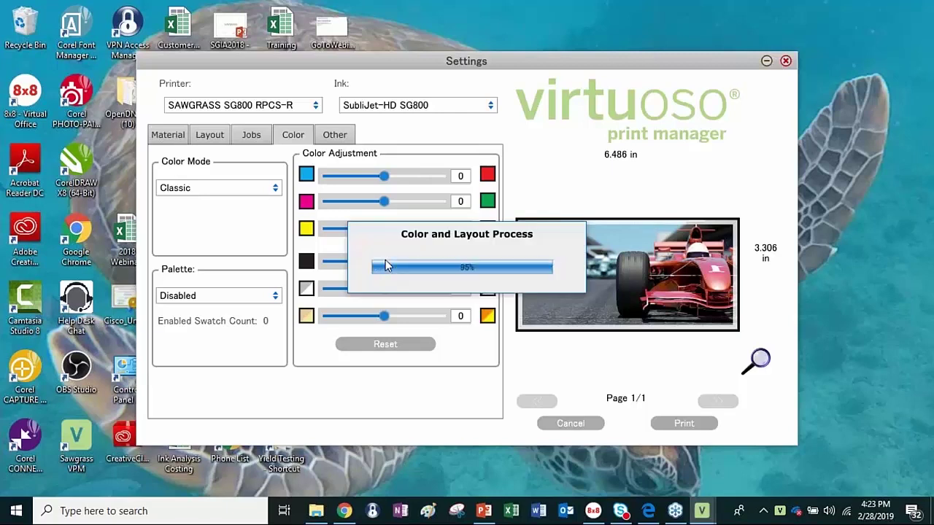
click(395, 262)
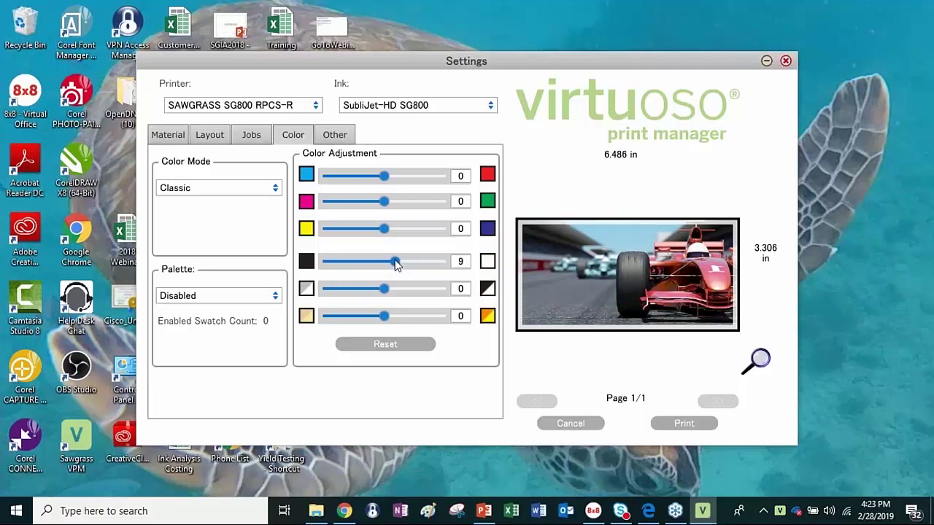
click(431, 264)
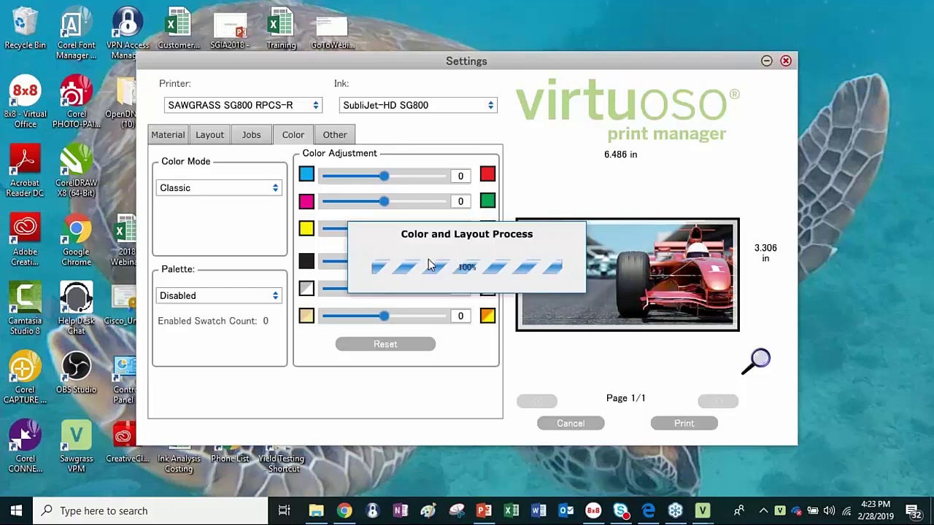
click(395, 344)
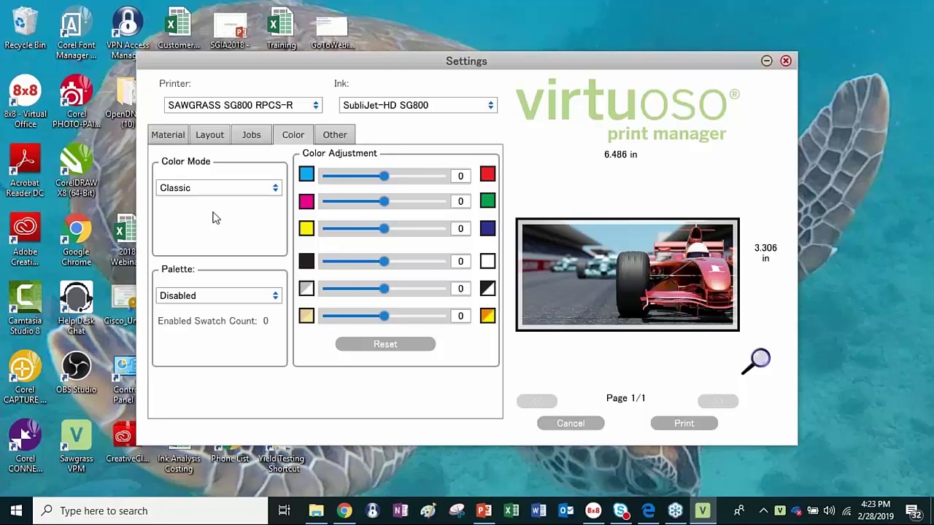
Compare Preserve Layout from Designer with VPM Performs Layout, and set the layout to VPM Performs Layout
click(217, 140)
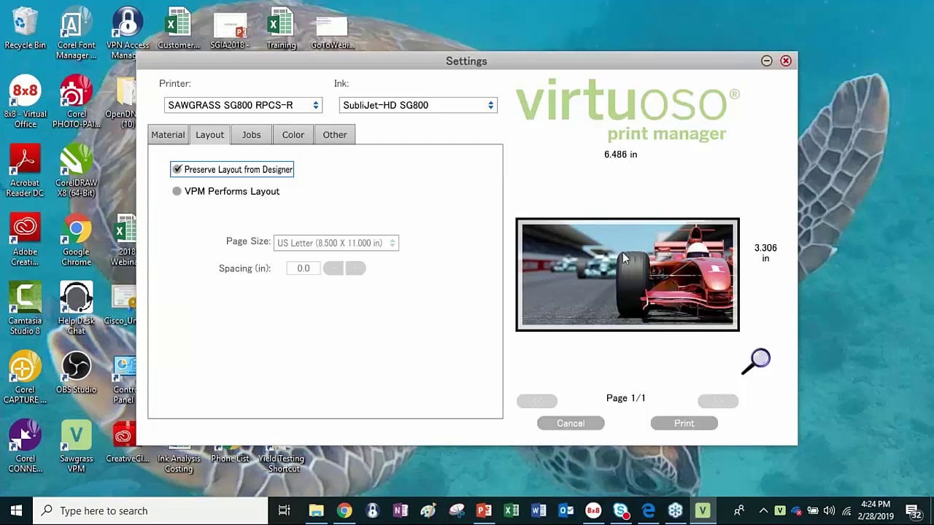
click(178, 193)
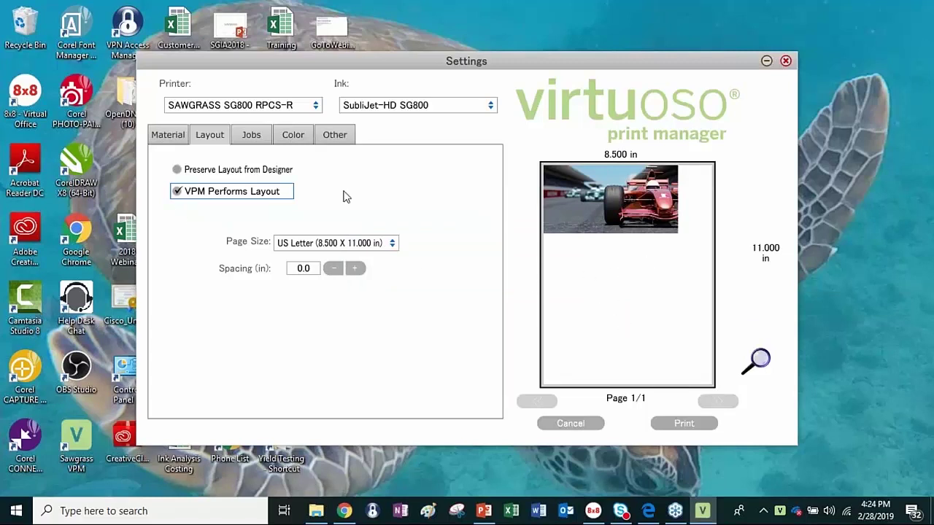
click(176, 170)
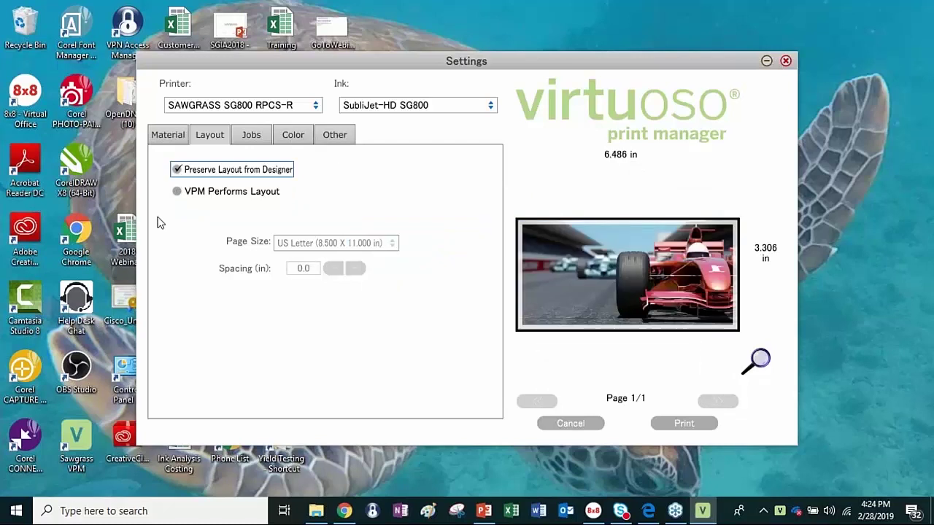
click(176, 192)
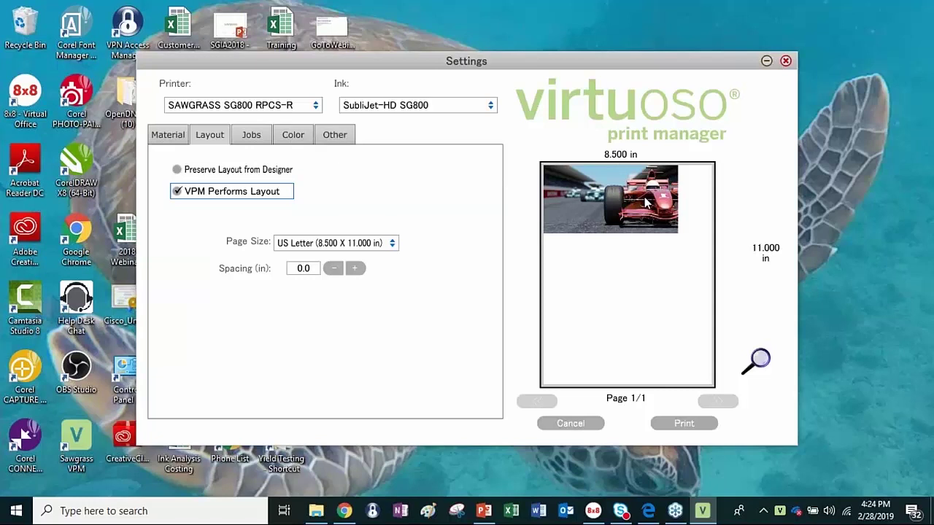
click(258, 139)
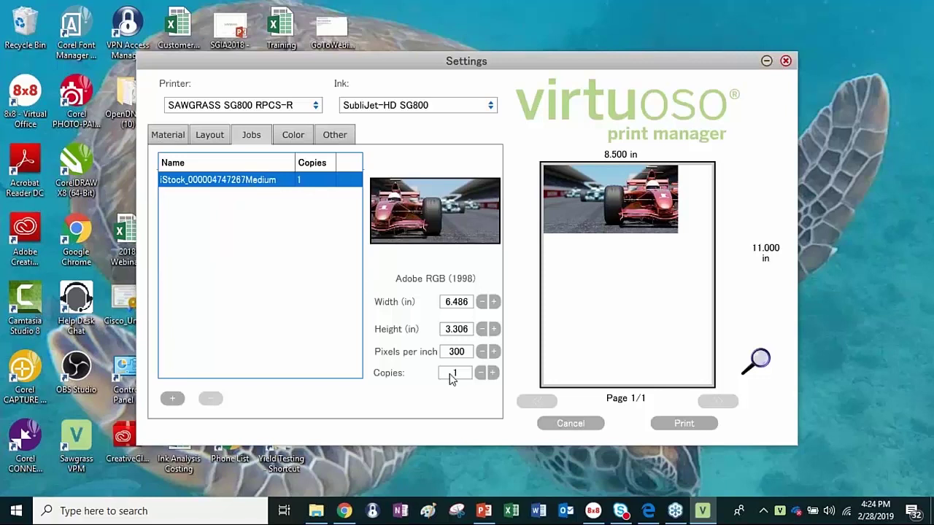
click(493, 373)
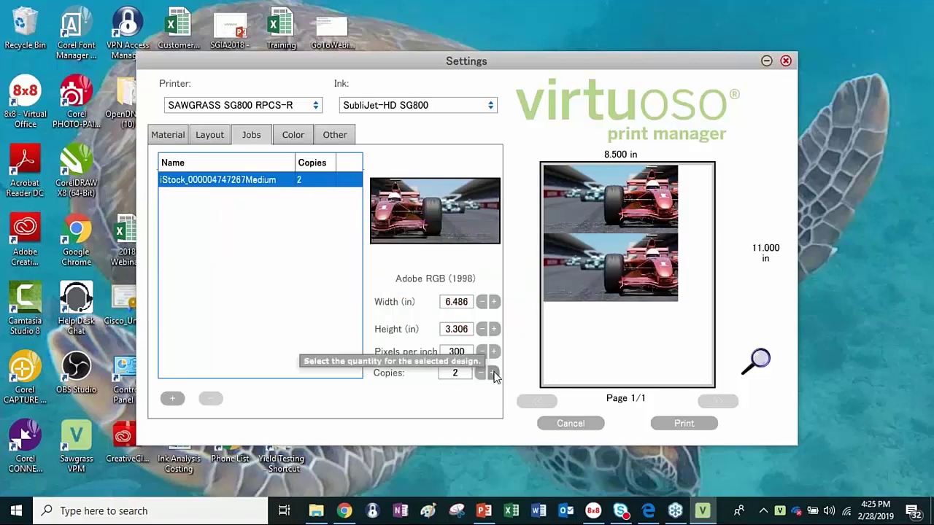
click(493, 373)
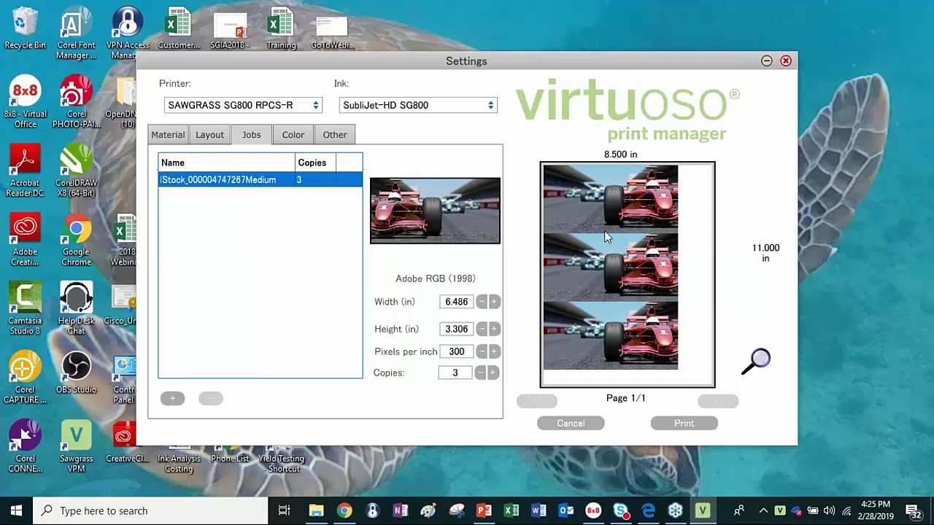
Set the layout spacing to 0.1 in and the page size to A3+ (Super B) (12.990 X 19.000 in)
click(213, 135)
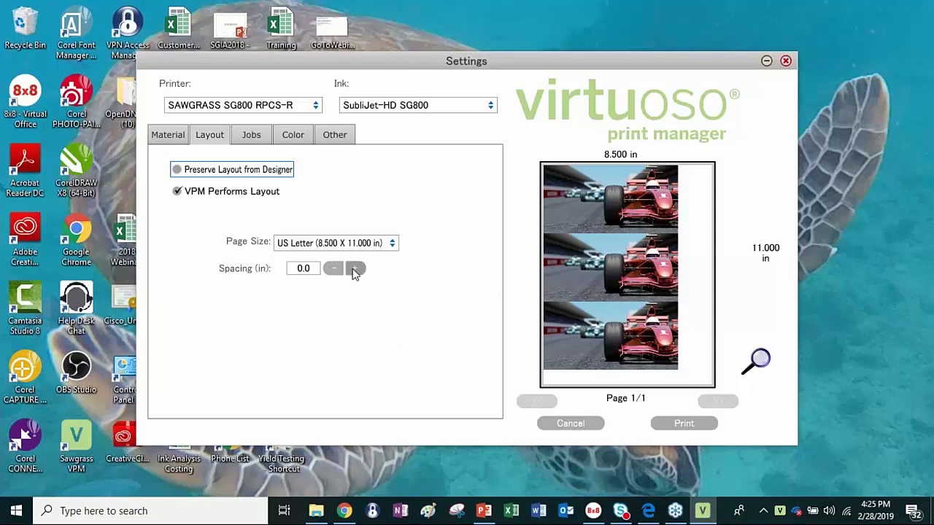
click(354, 269)
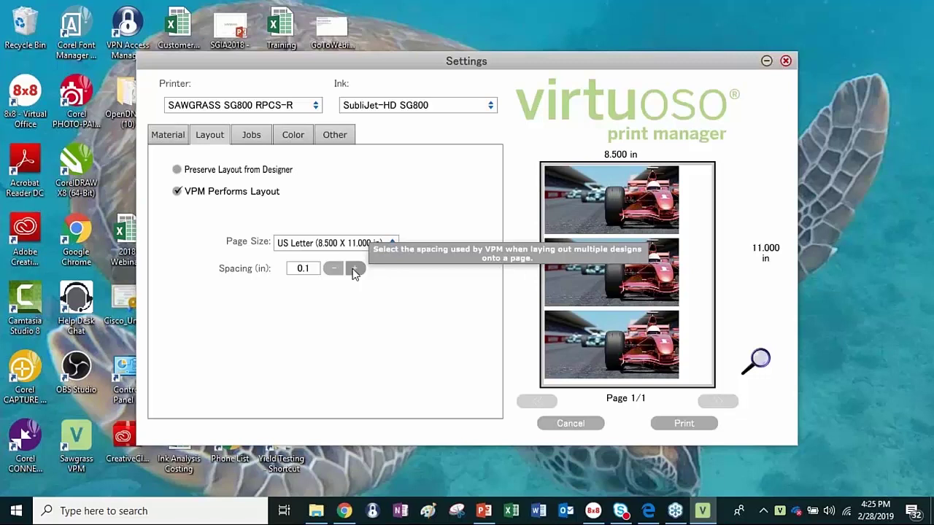
click(392, 244)
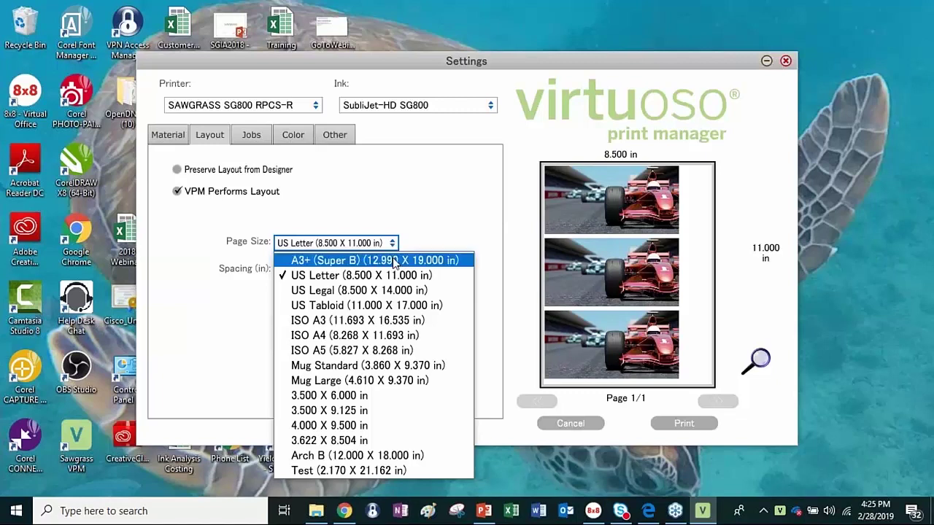
click(394, 261)
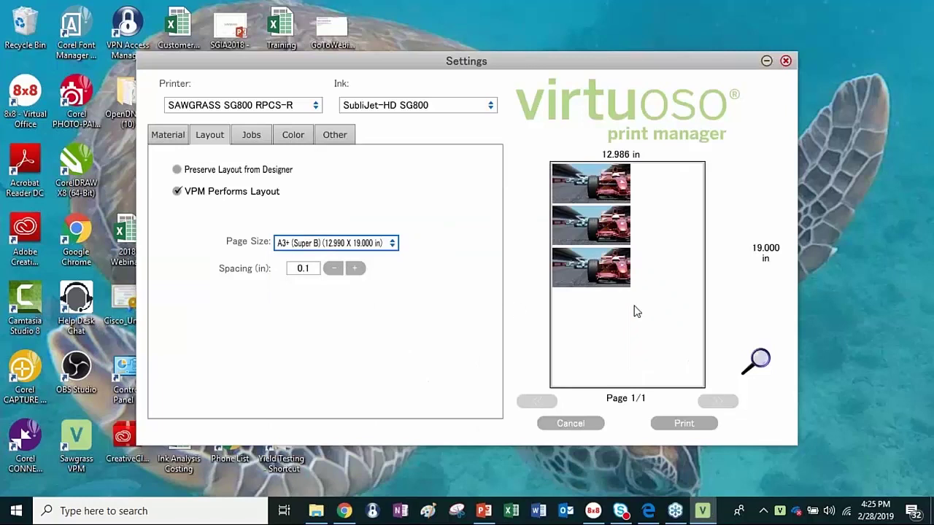
click(257, 135)
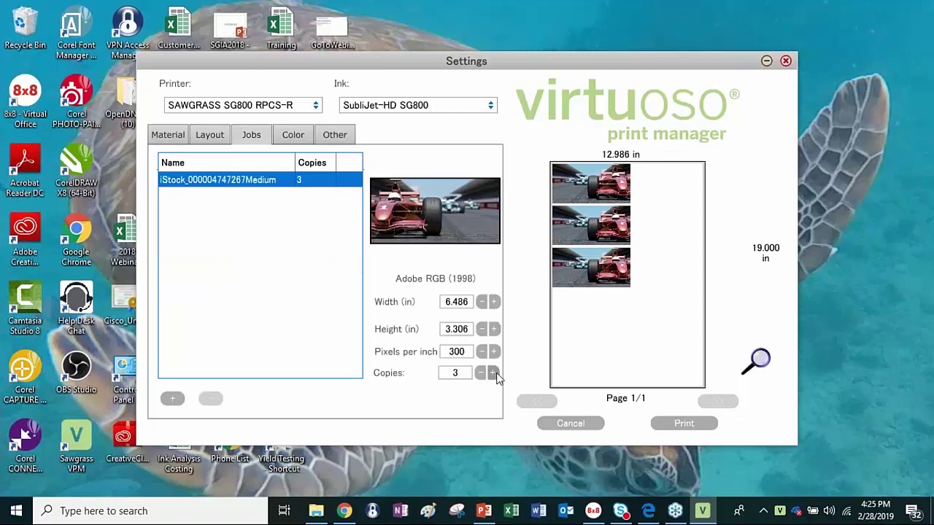
click(494, 373)
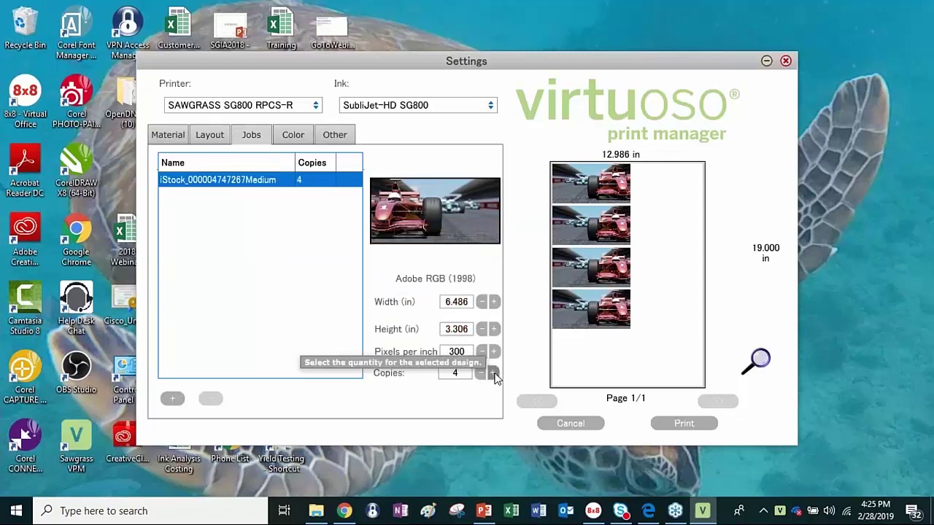
click(494, 373)
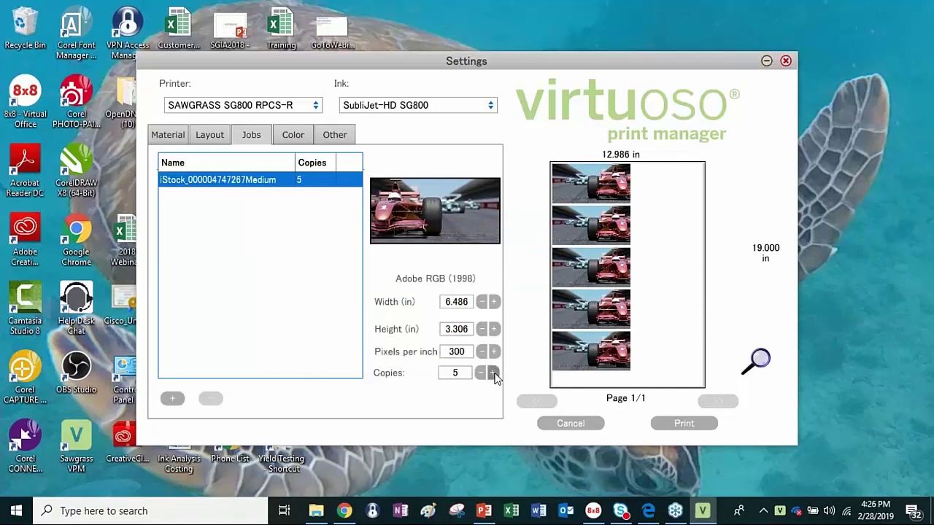
click(494, 373)
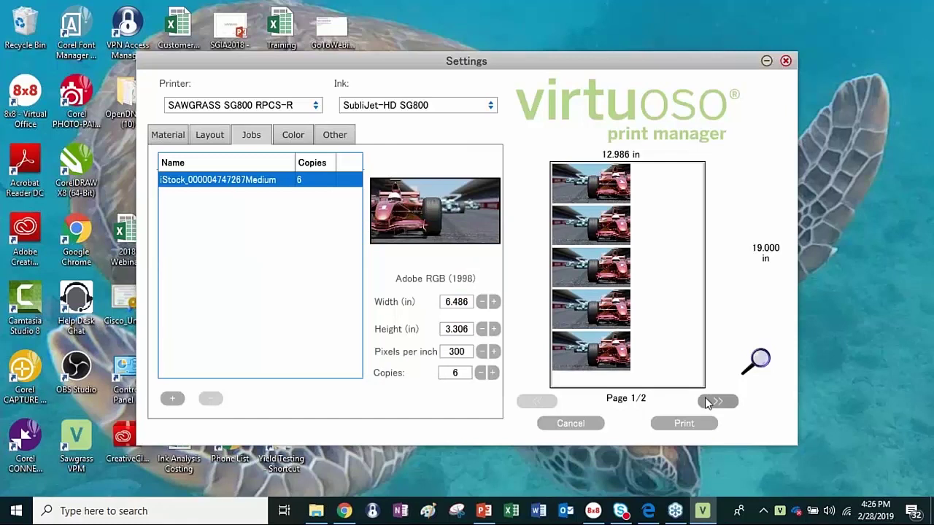
click(715, 404)
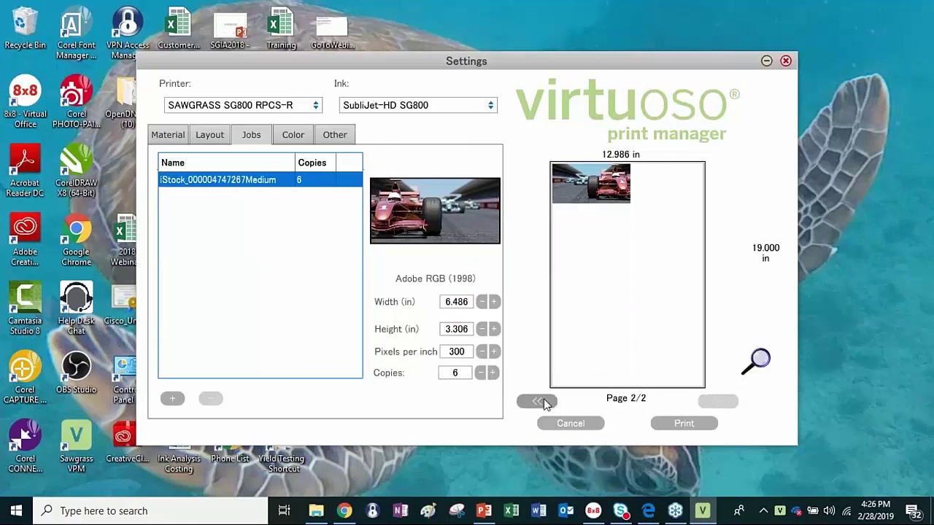
click(545, 402)
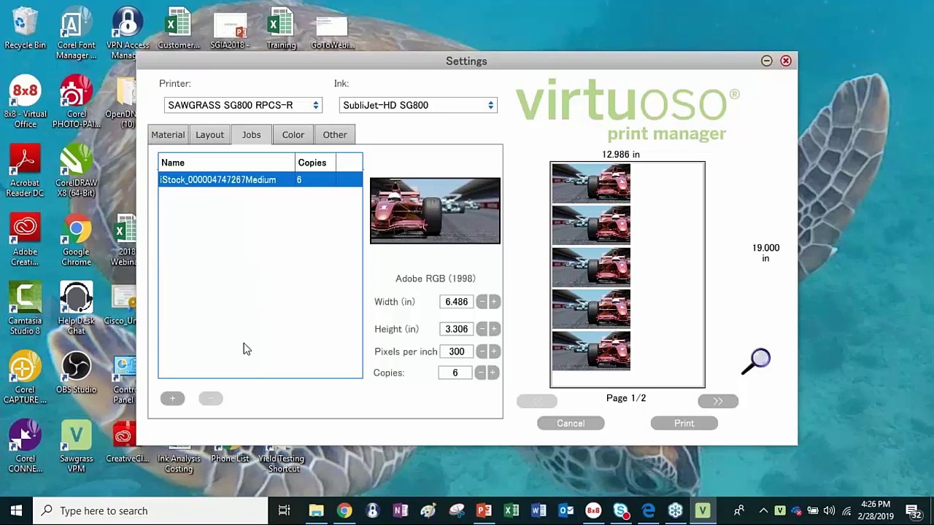
click(170, 401)
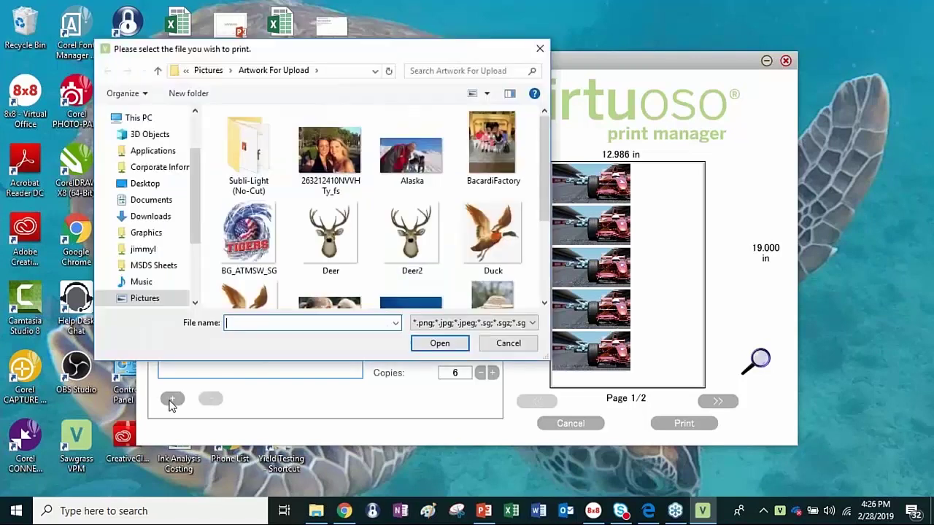
drag(540, 146, 535, 248)
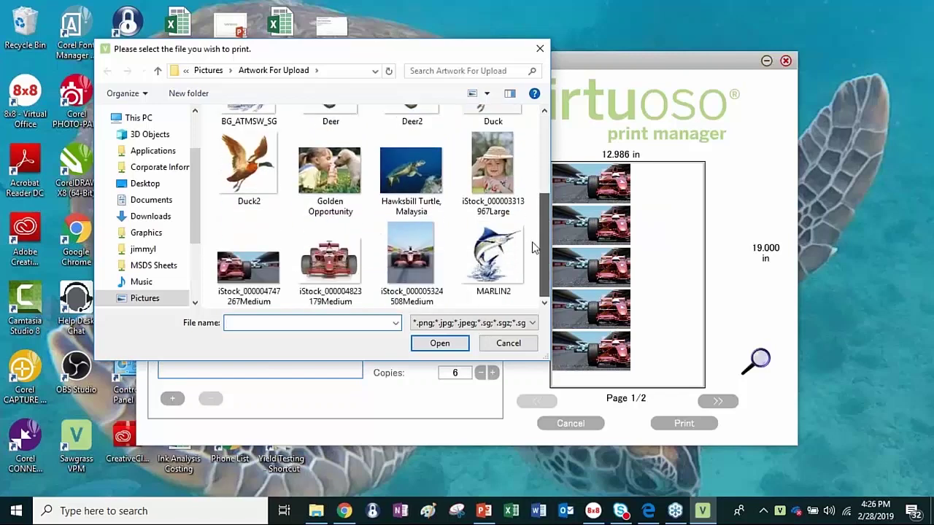
click(410, 255)
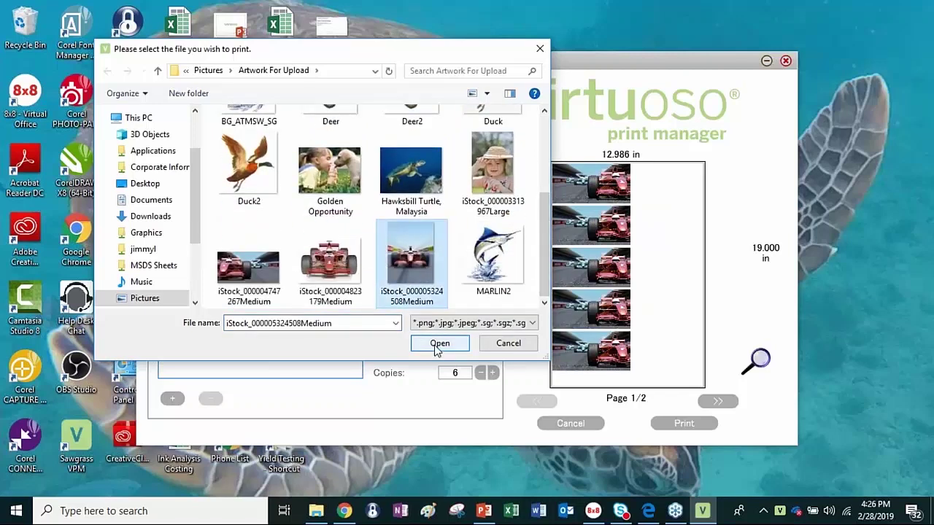
click(437, 347)
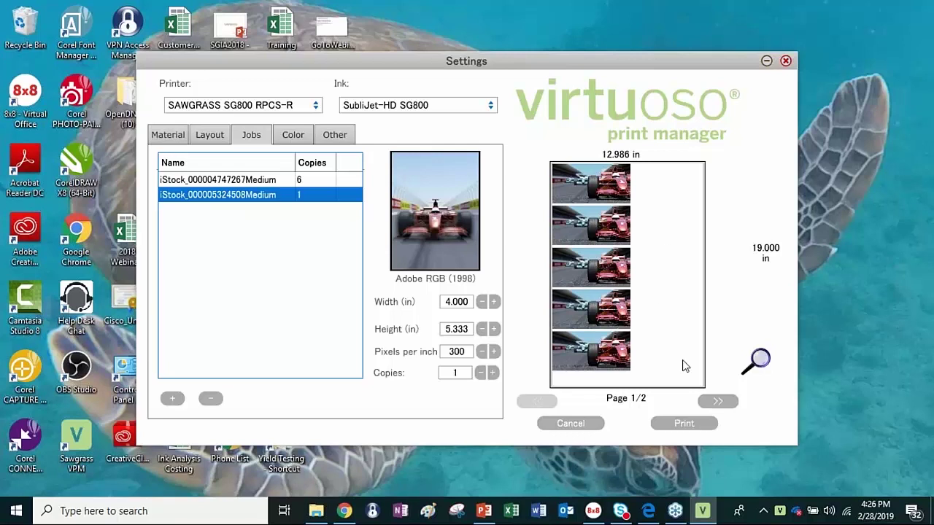
click(718, 403)
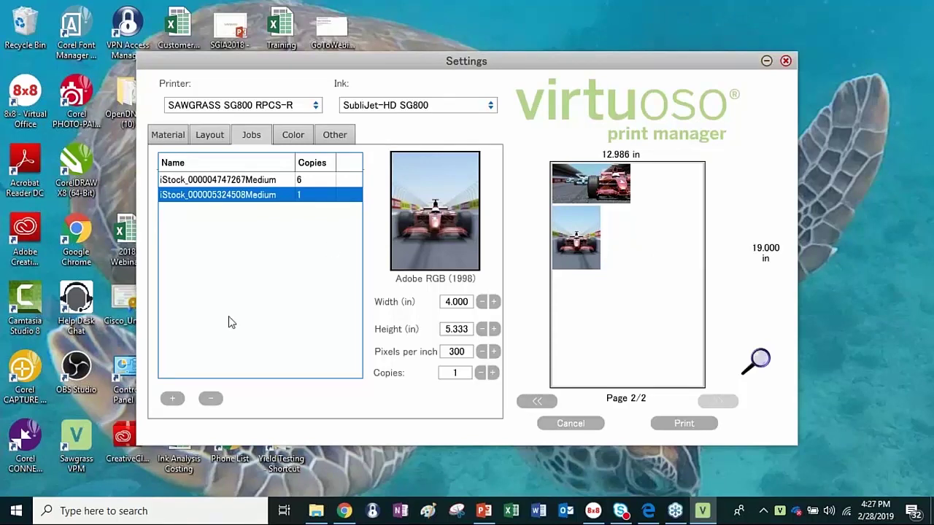
click(172, 400)
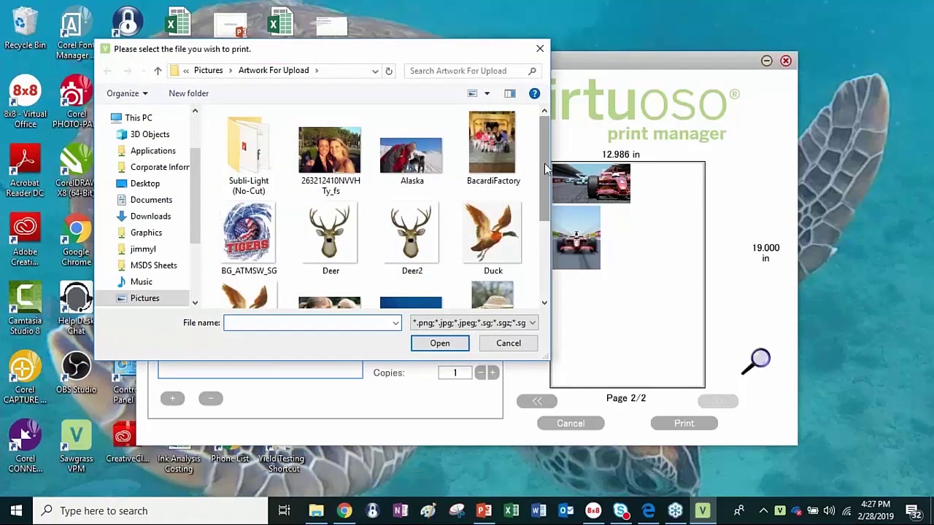
drag(544, 166, 538, 253)
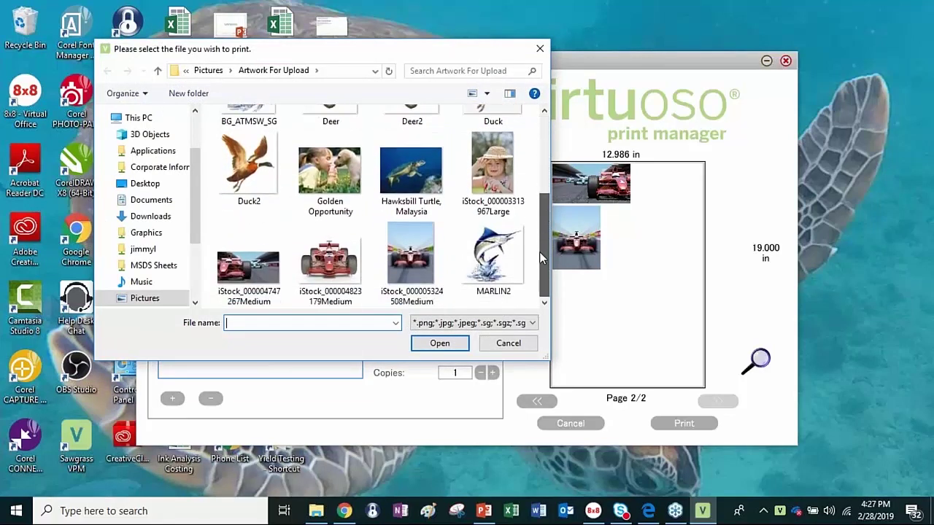
click(343, 268)
click(439, 343)
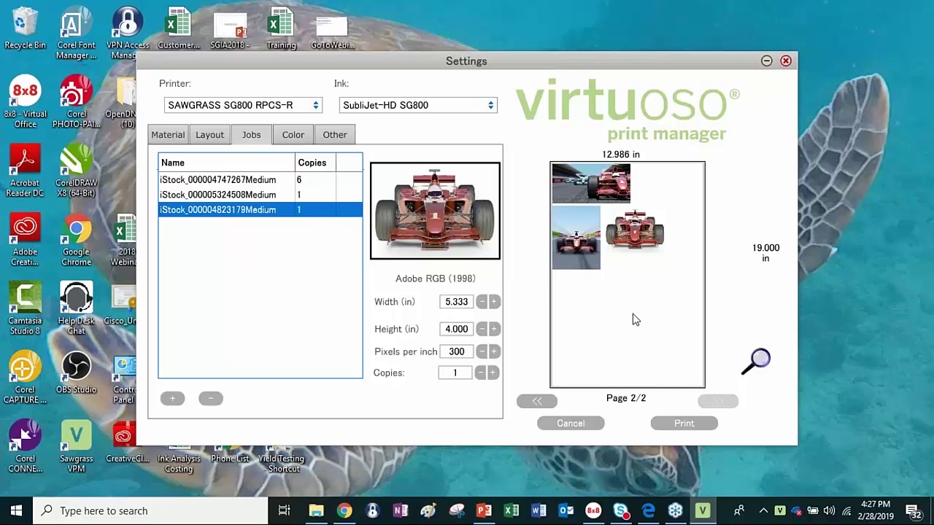
click(216, 143)
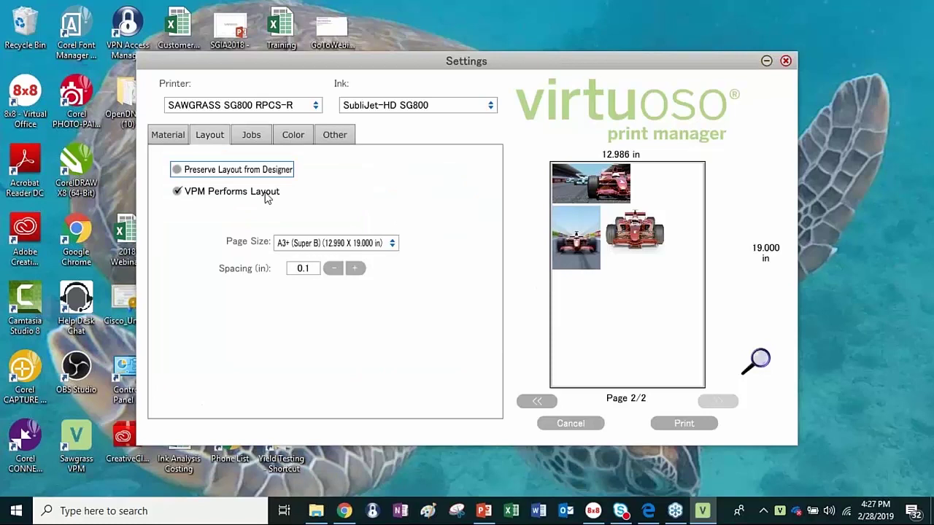
Check the layout page size setting and the list of race car print jobs
click(392, 243)
click(393, 245)
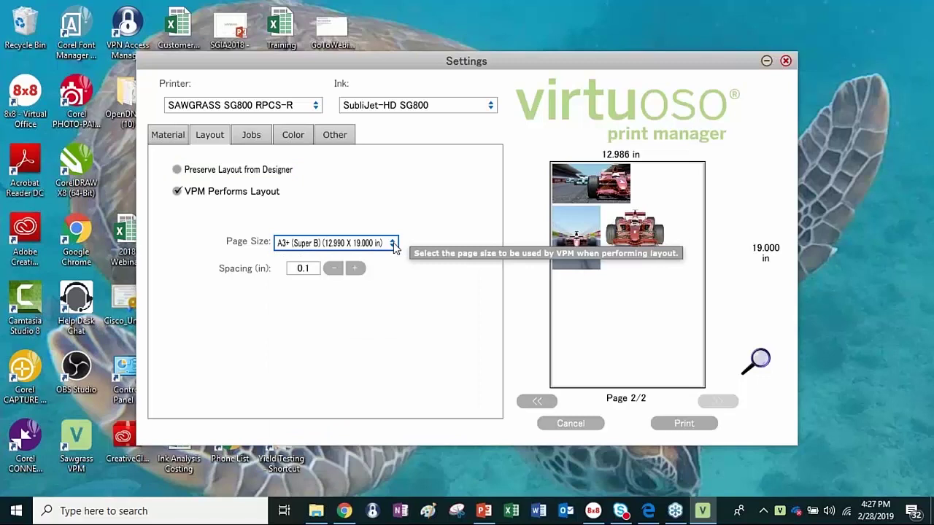
click(254, 140)
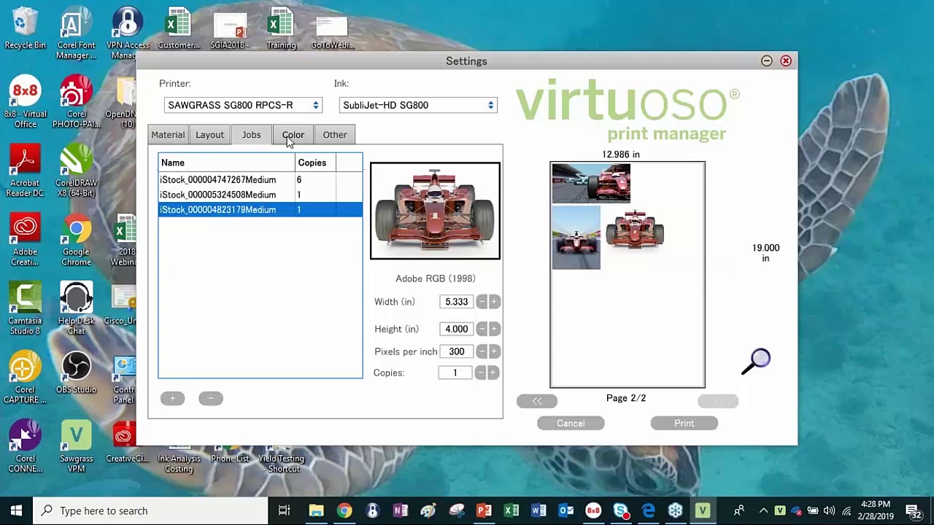
Enable Annotate Page to preview the annotation on the printed page, and disable it again
click(337, 135)
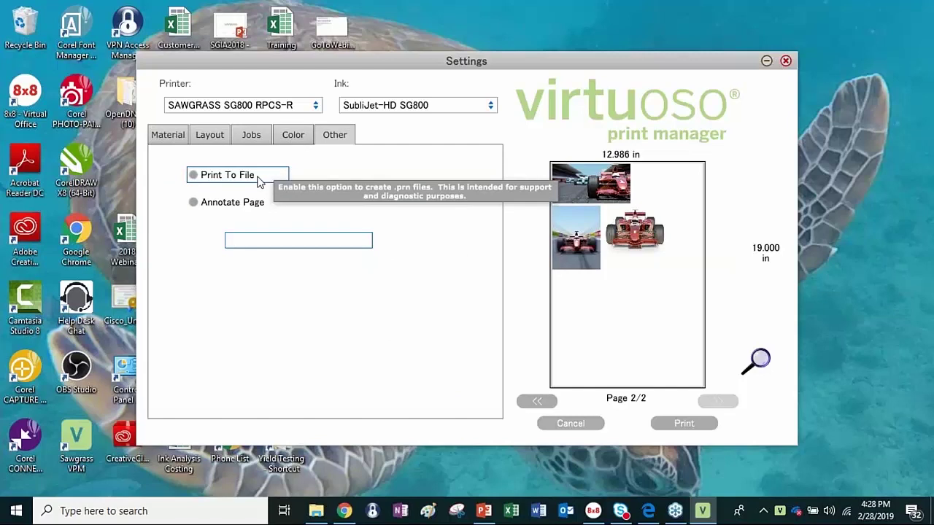
click(194, 203)
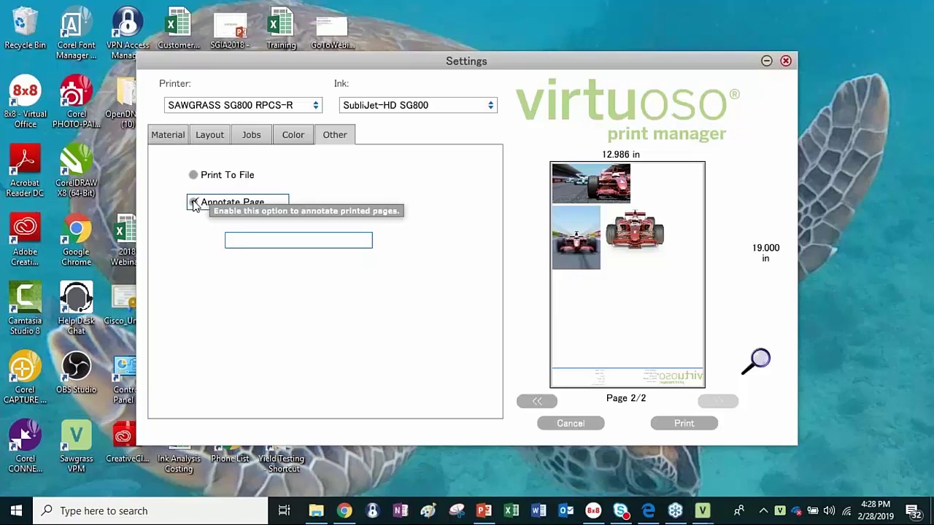
click(194, 203)
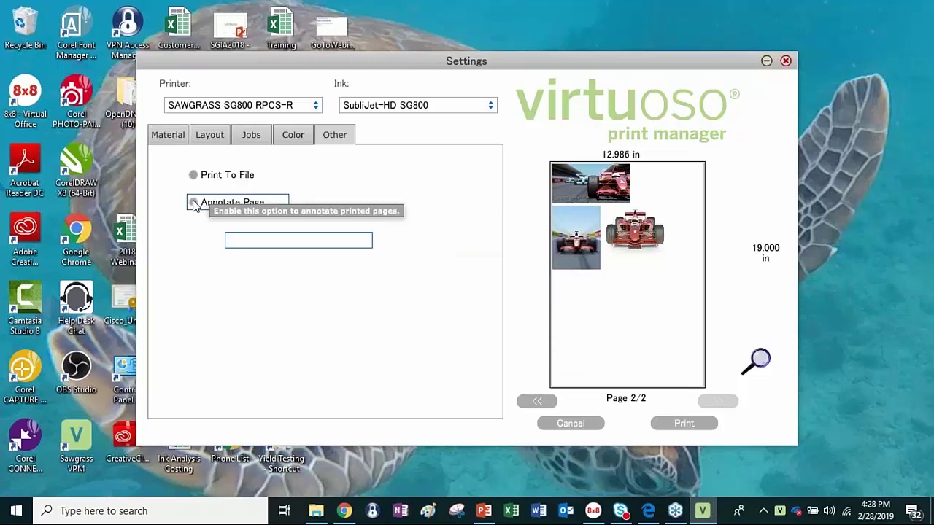
Review the available printers and the ink types offered for the SAWGRASS SG800 RPCS-R
click(319, 108)
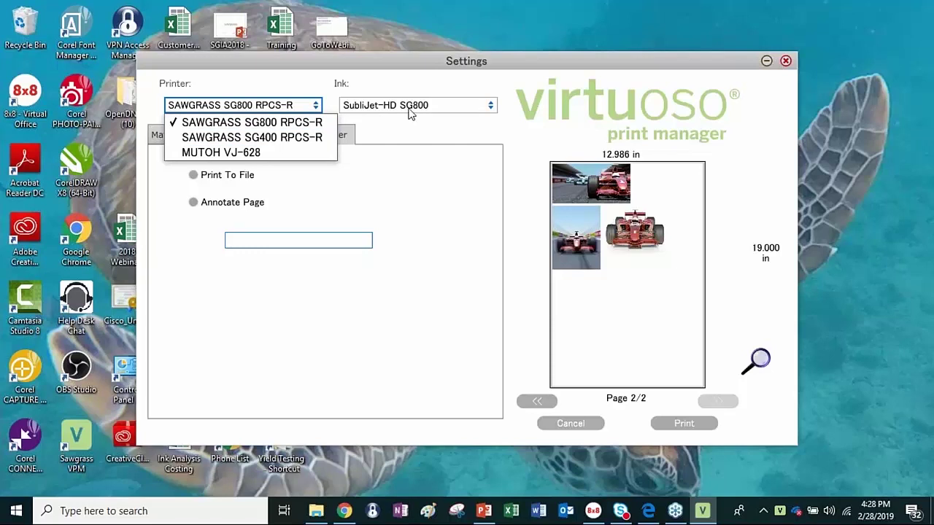
click(315, 123)
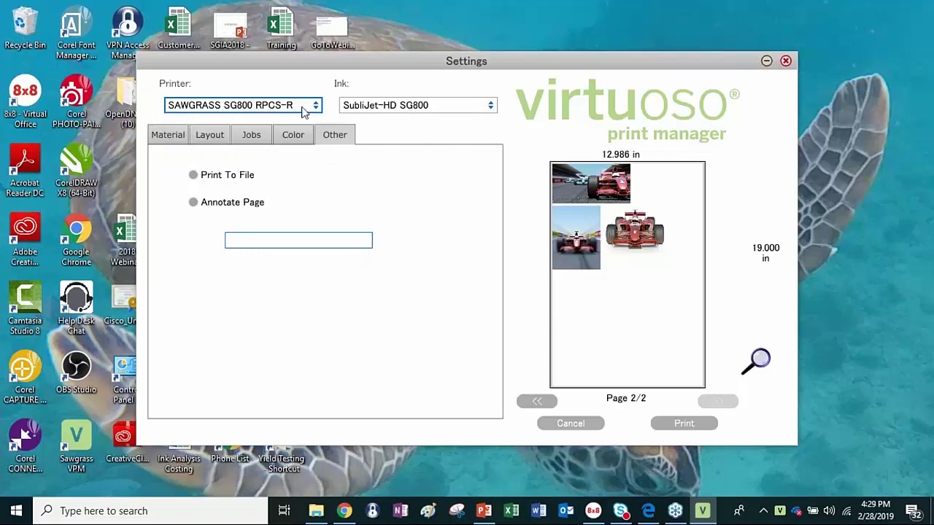
click(491, 106)
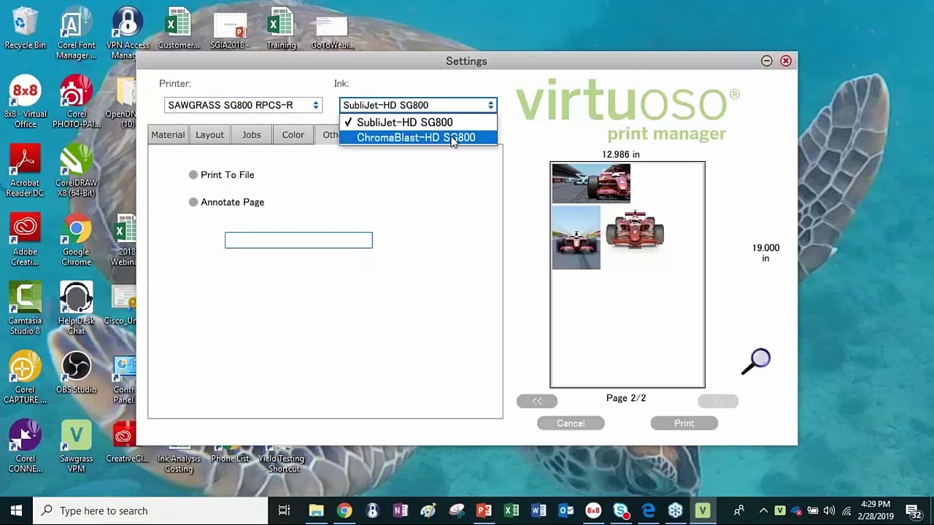
click(492, 106)
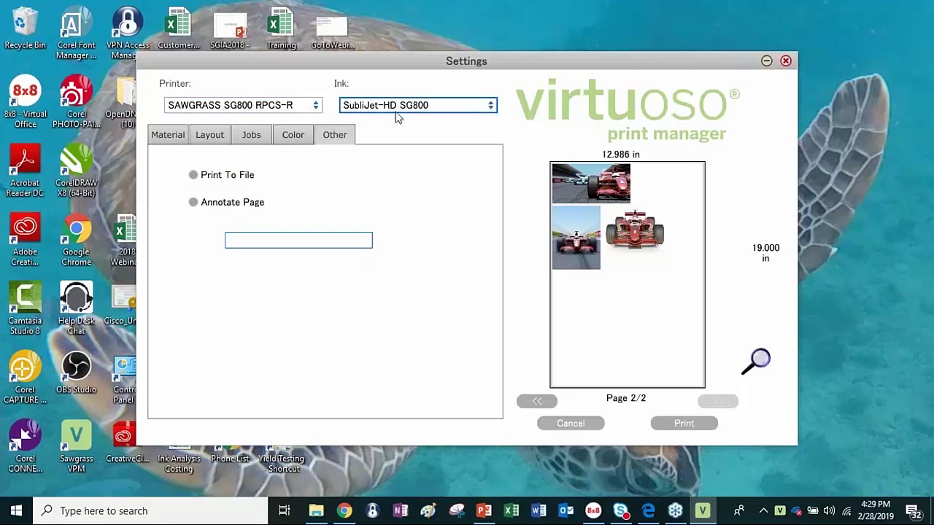
Switch the printer to MUTOH VJ-628 and review the SubliJet-HD ink sets offered for it
click(319, 106)
click(295, 151)
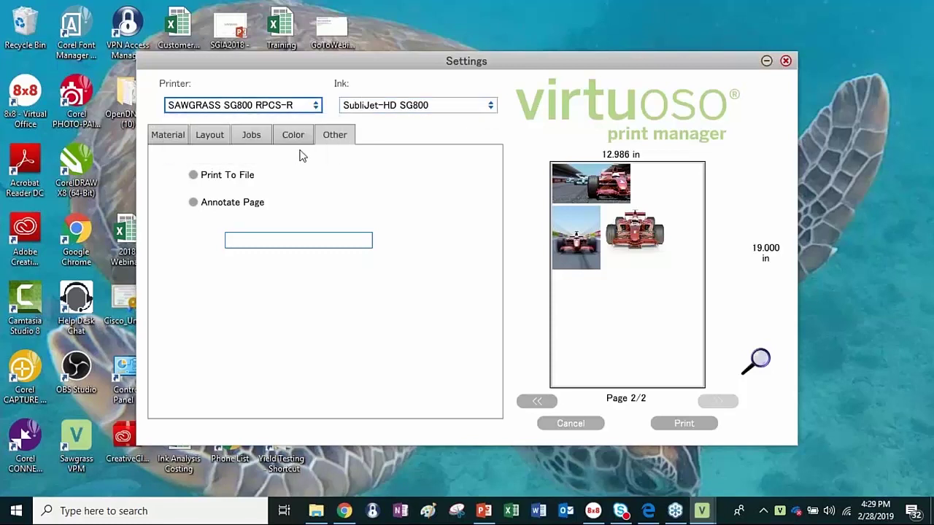
click(491, 106)
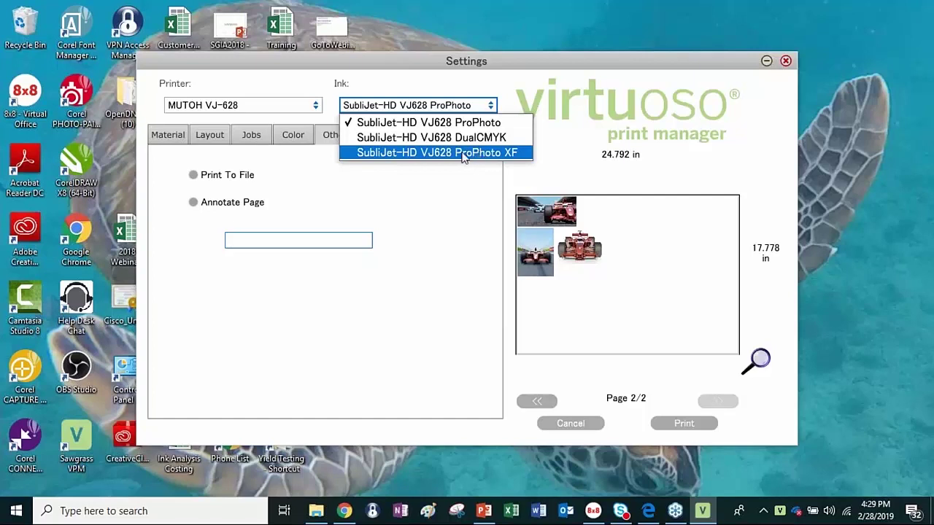
click(315, 104)
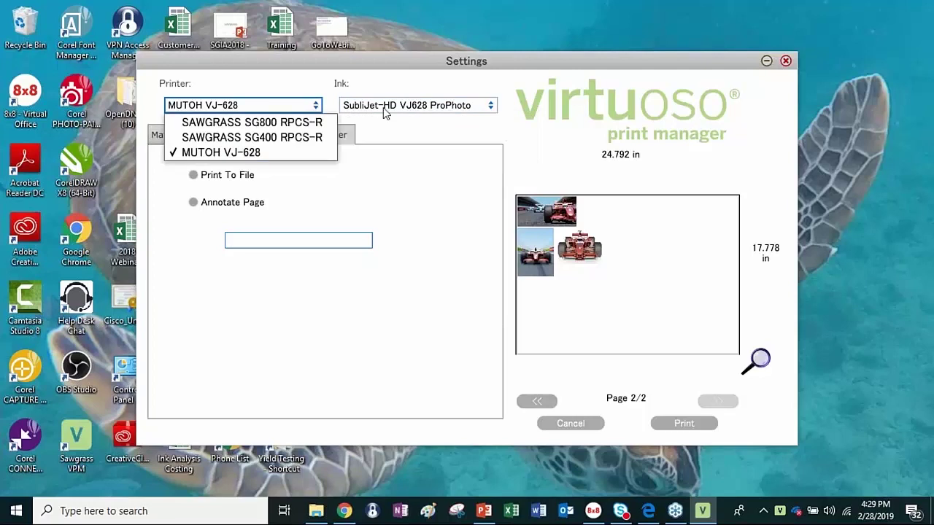
click(490, 106)
click(490, 107)
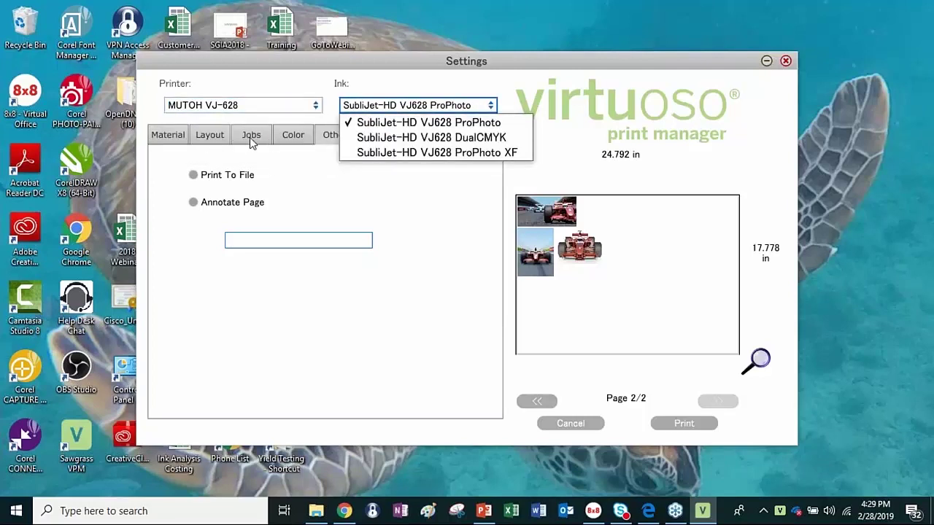
Check the material settings for the MUTOH VJ-628 and close the Settings window without printing
click(175, 137)
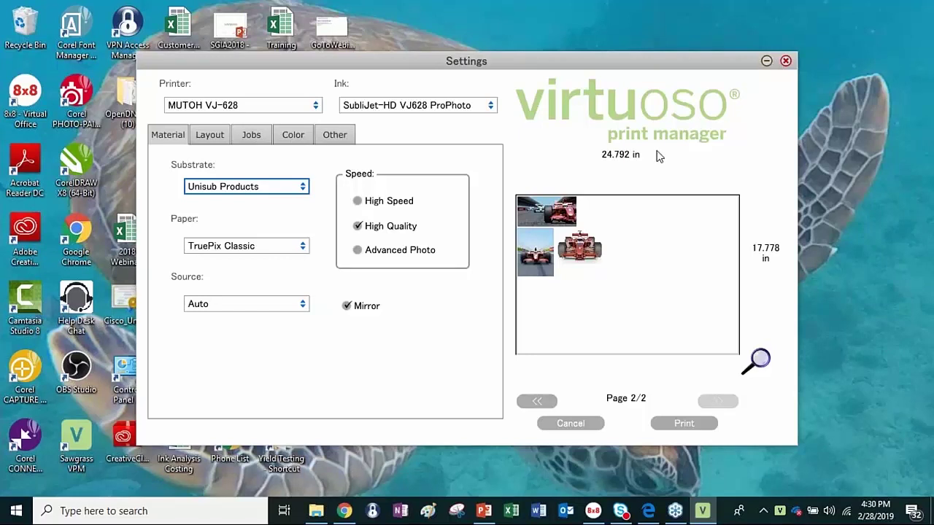
click(785, 62)
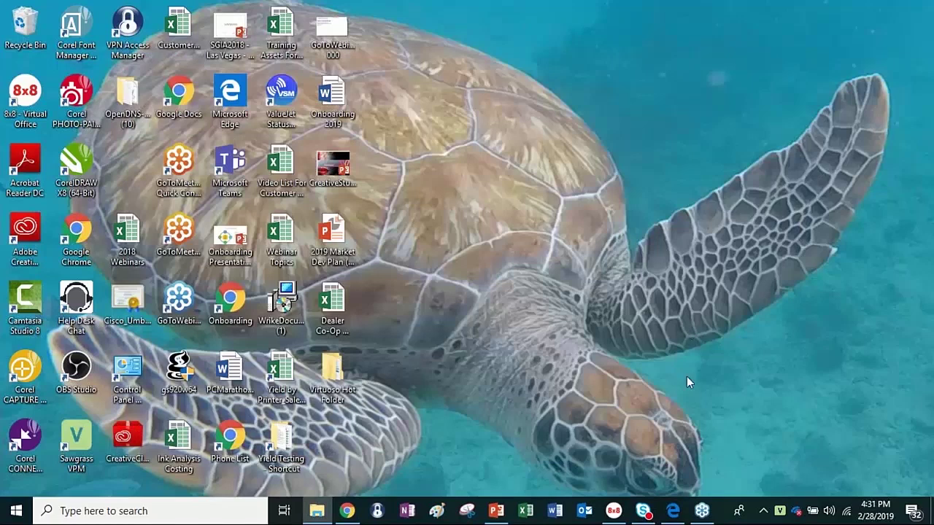
Open the Hot-Folder Manager and compare the settings of the Downloads and Virtuoso Hot Folder entries
right_click(779, 515)
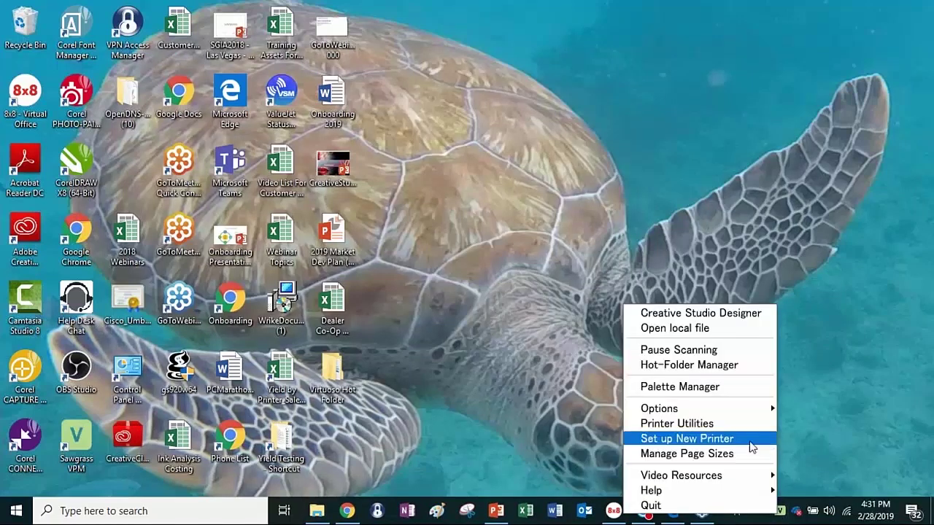
mouse_move(737, 408)
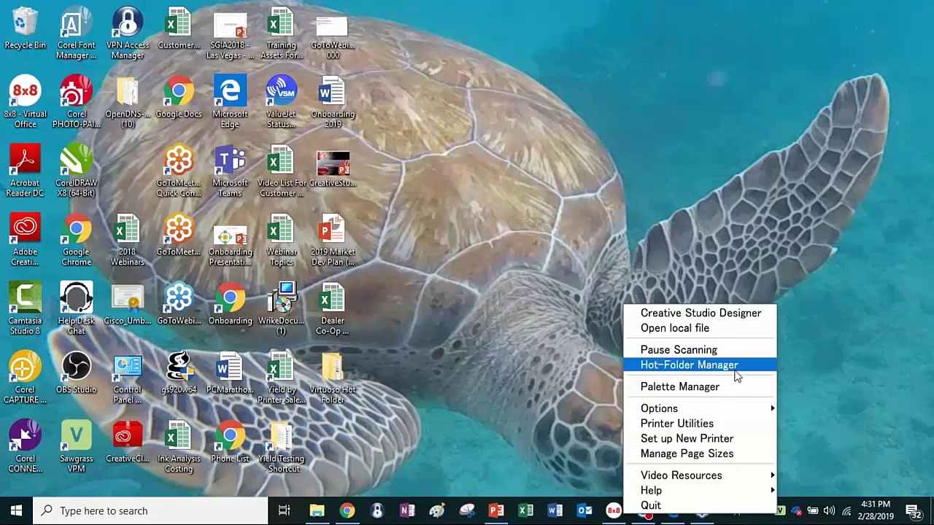
click(735, 367)
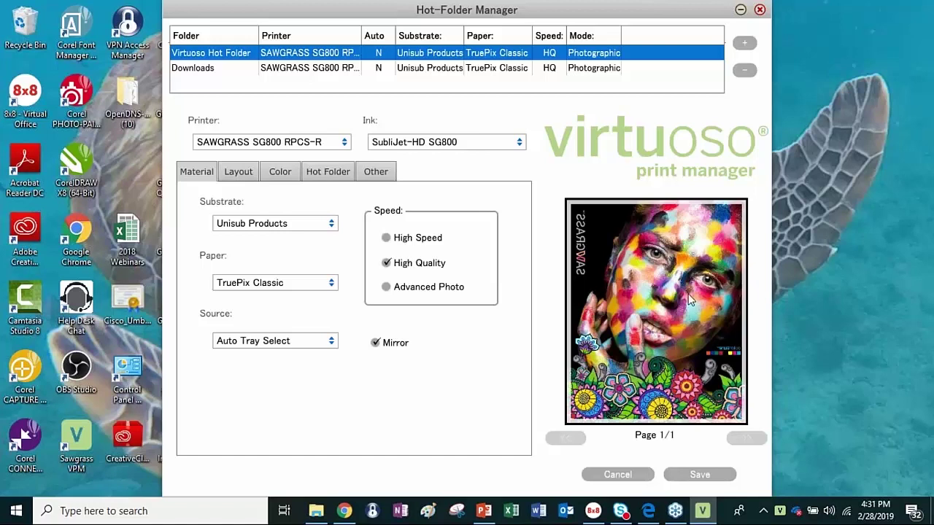
drag(557, 10, 406, 11)
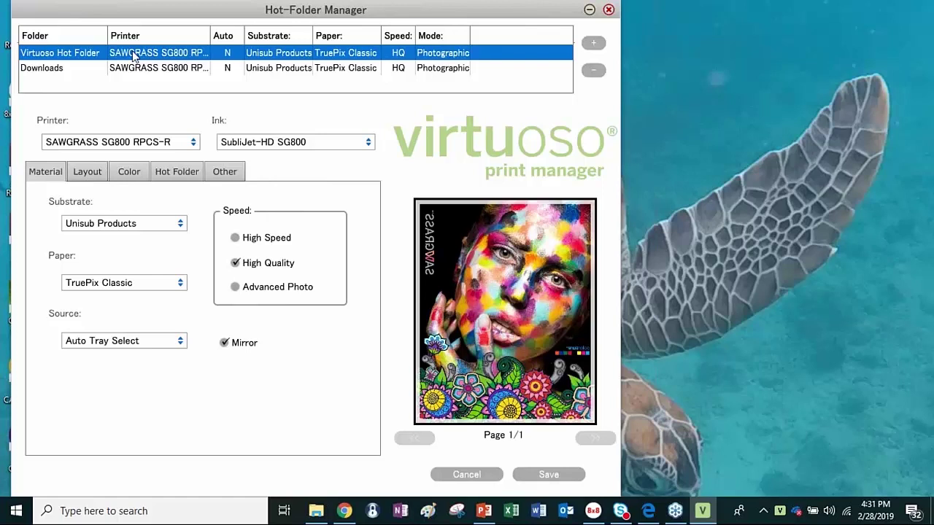
click(60, 70)
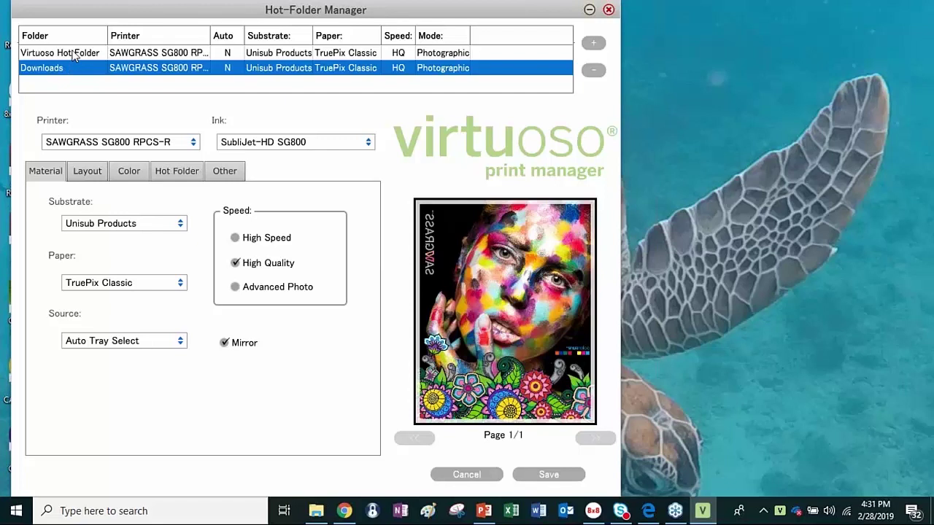
click(75, 57)
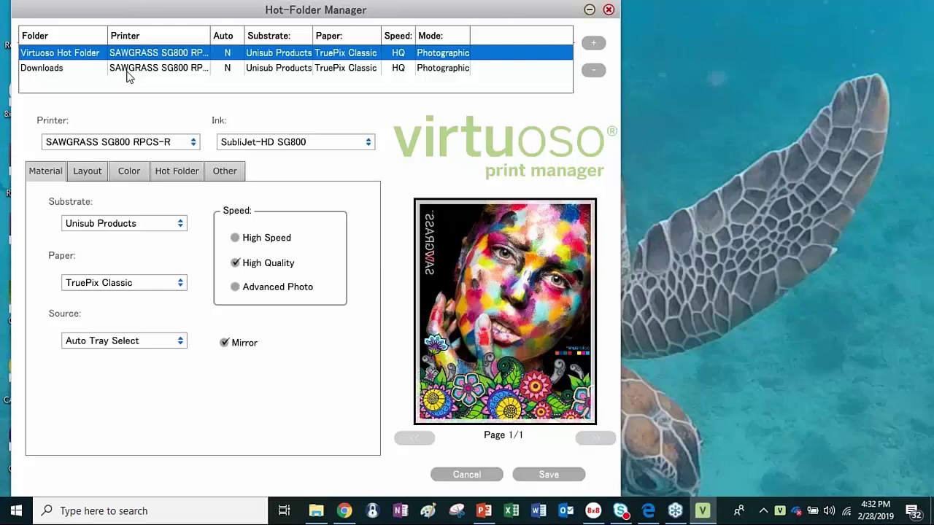
Add a hot folder by creating a new folder named Glass on the Desktop
click(593, 44)
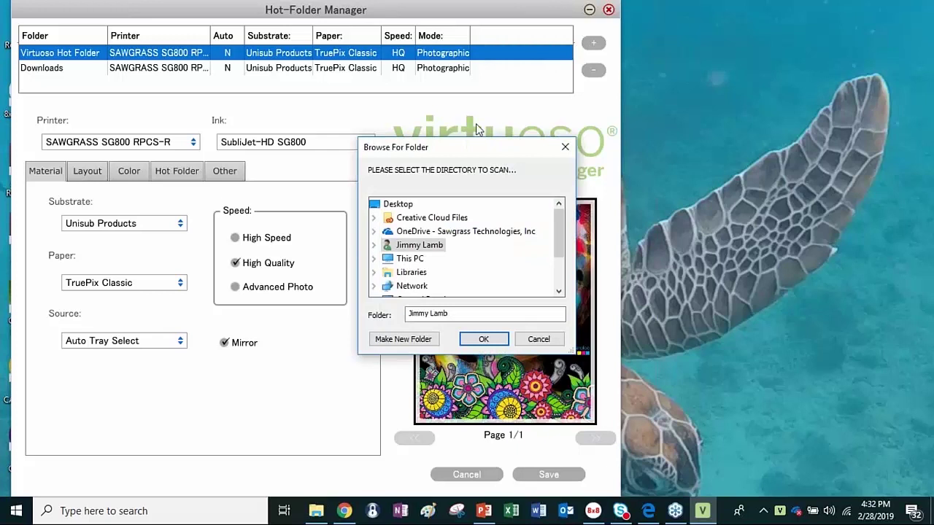
click(398, 205)
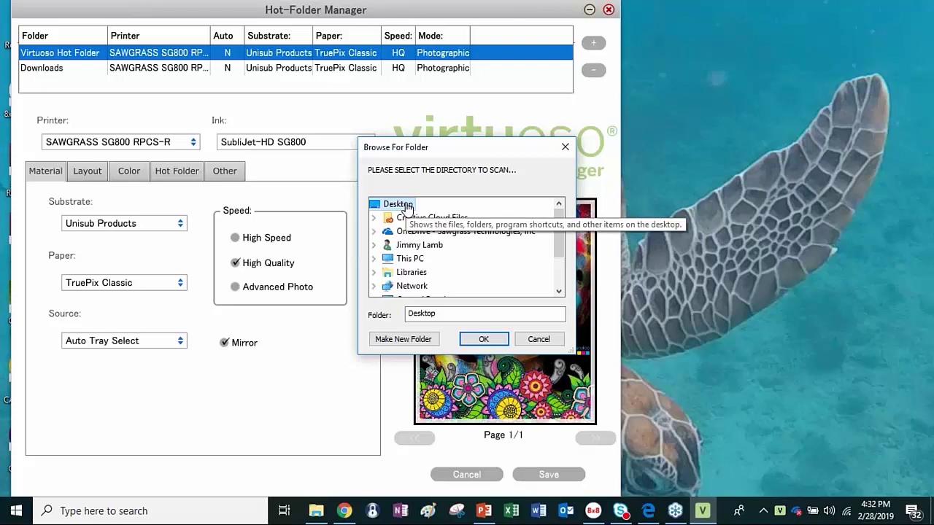
click(401, 340)
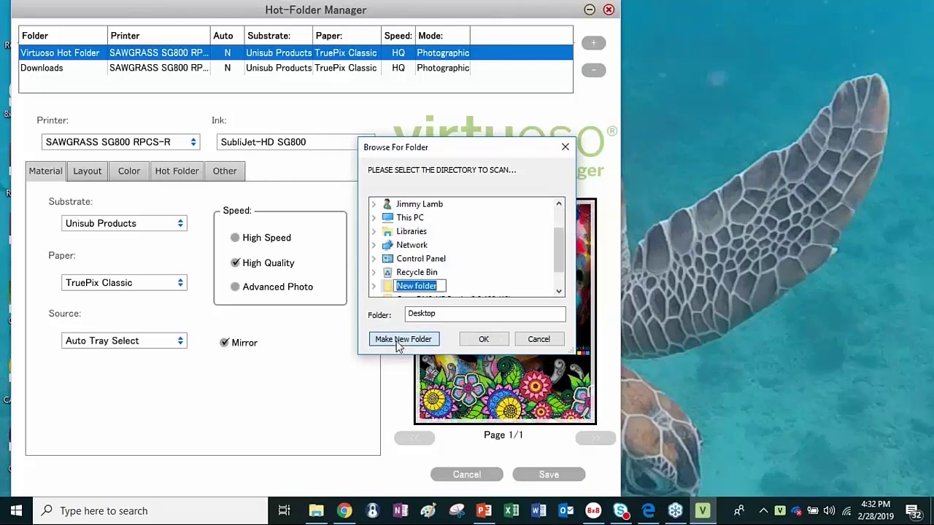
click(455, 313)
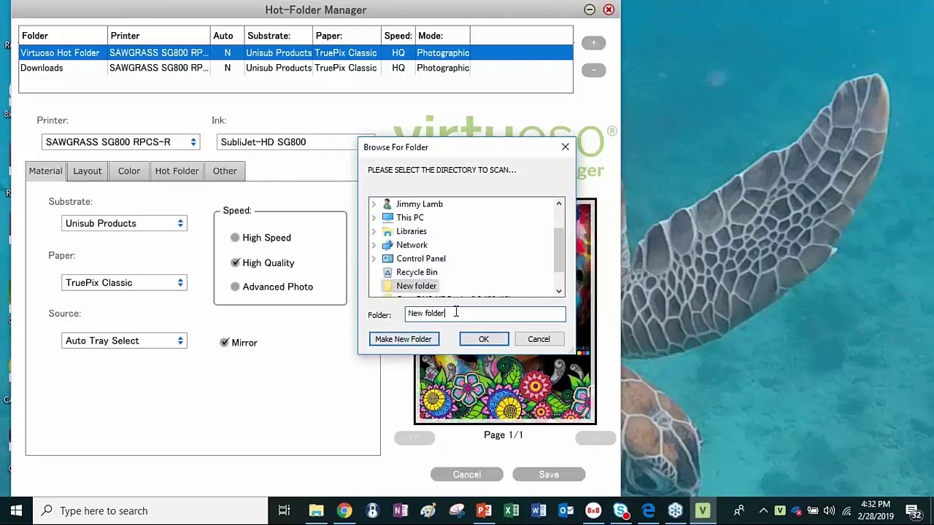
drag(455, 313, 402, 313)
text(Glass)
click(484, 340)
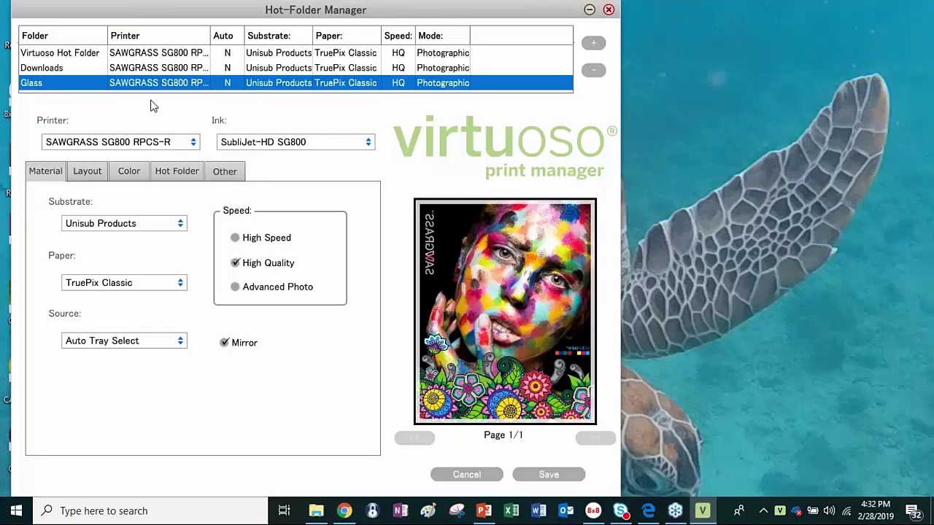
click(711, 104)
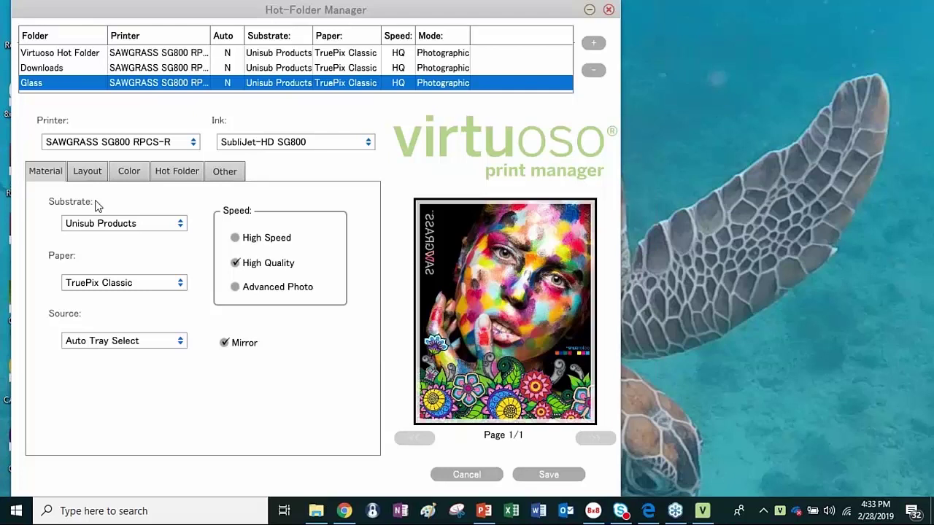
Configure the Glass hot folder with Ceramic / Glass substrate, mirroring disabled and TexPrint-R paper
click(182, 228)
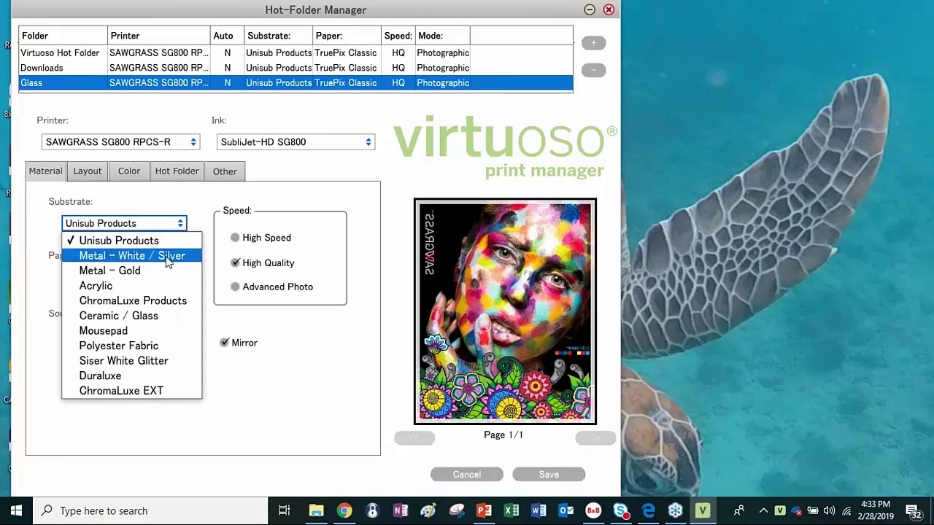
click(151, 317)
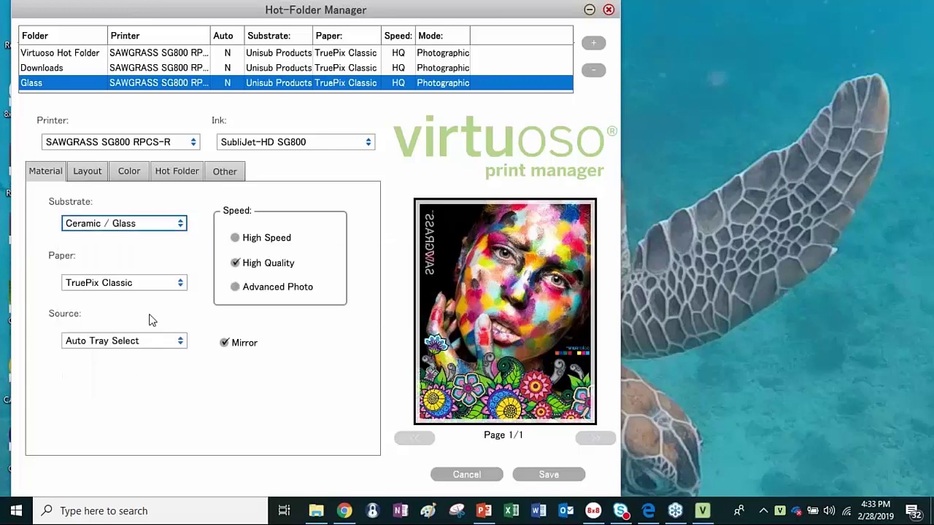
click(224, 343)
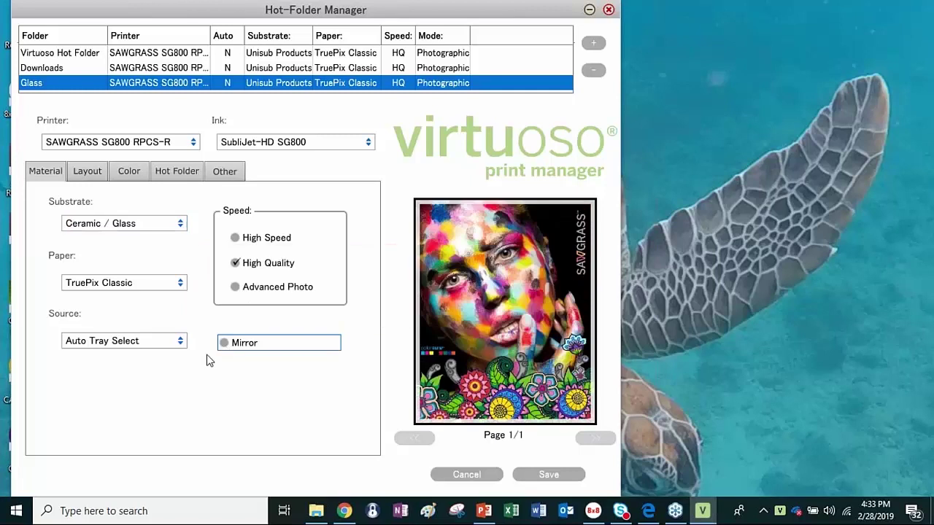
click(184, 287)
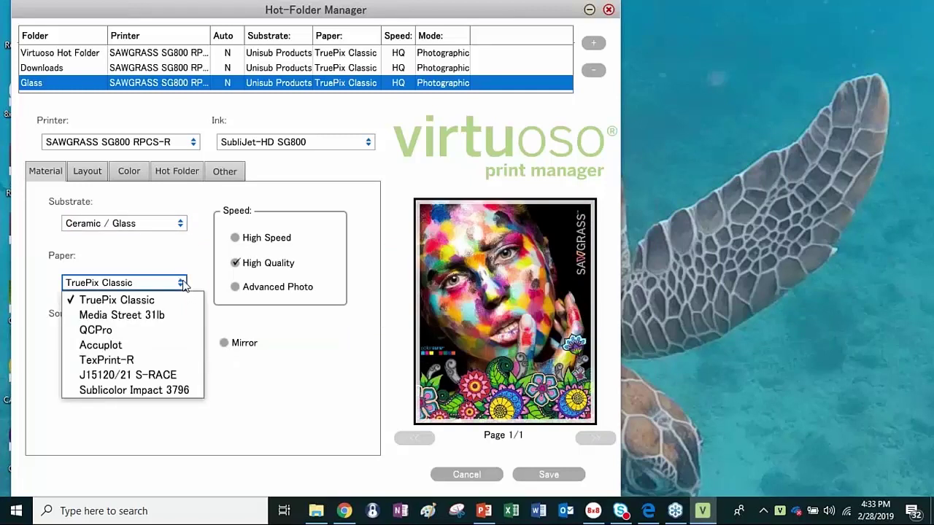
click(129, 360)
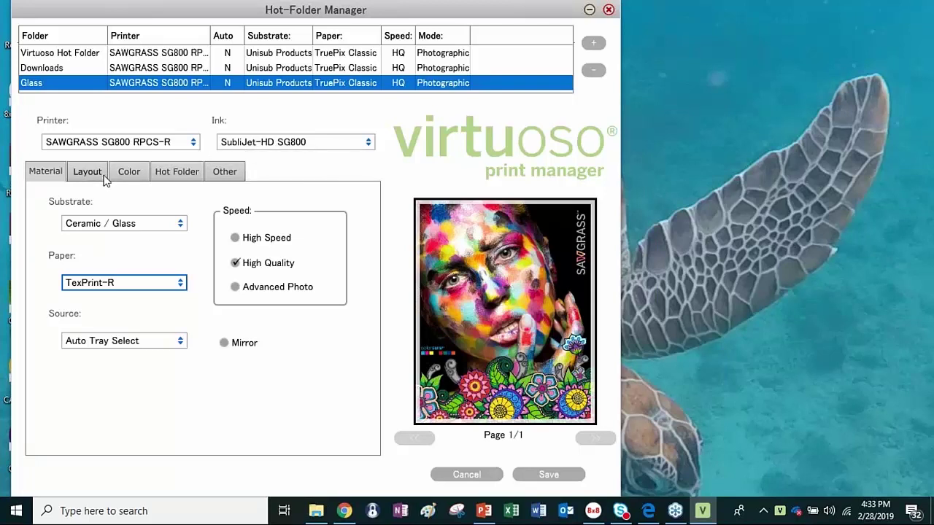
Review the Glass hot folder's color adjustments and set its layout to VPM Performs Layout
click(130, 171)
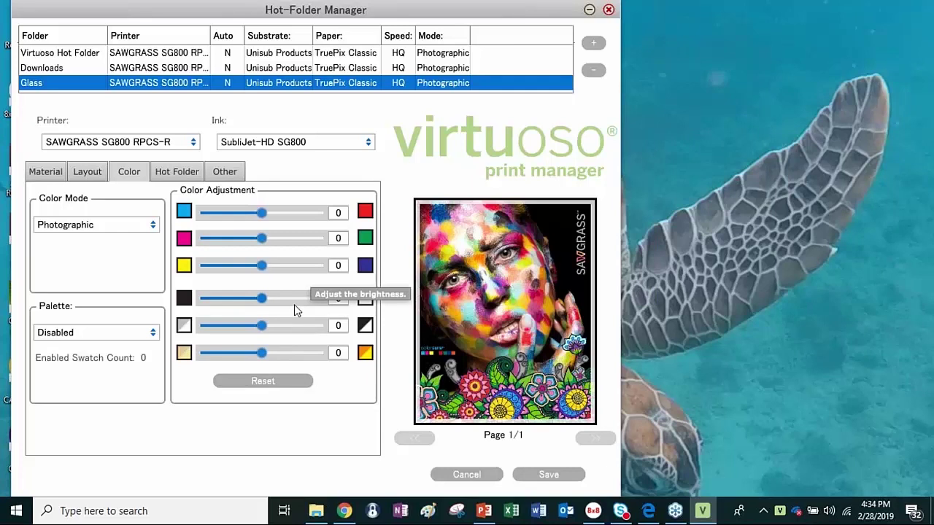
click(90, 174)
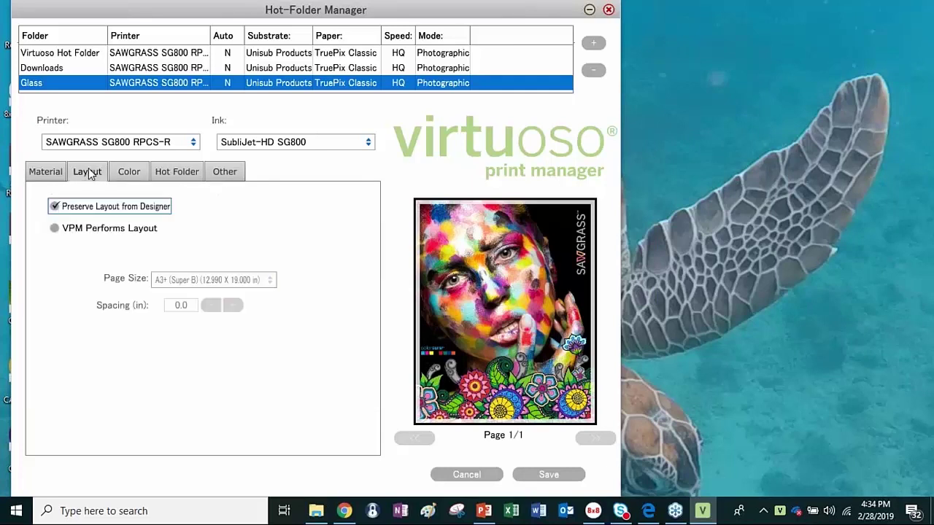
click(54, 229)
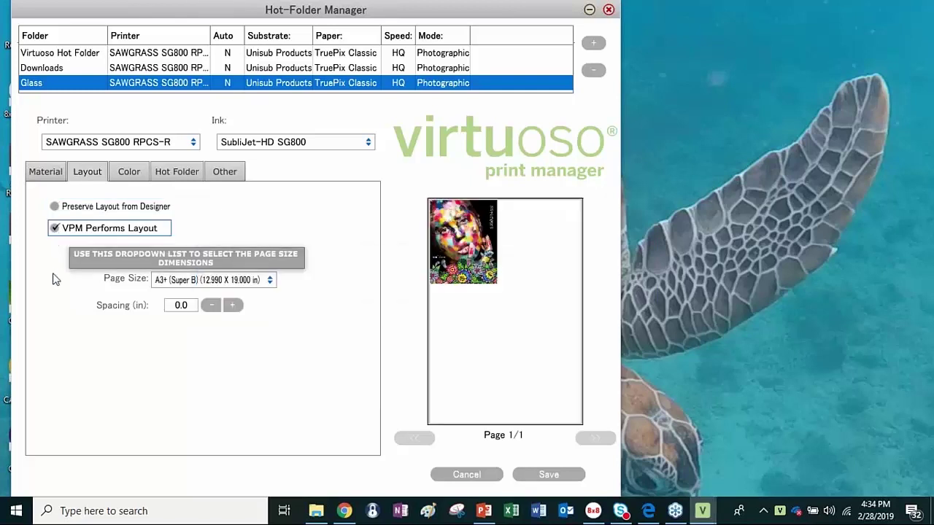
Compare both layout modes for the Glass hot folder and keep VPM Performs Layout with US Legal (8.500 X 14.000 in) page size
click(55, 208)
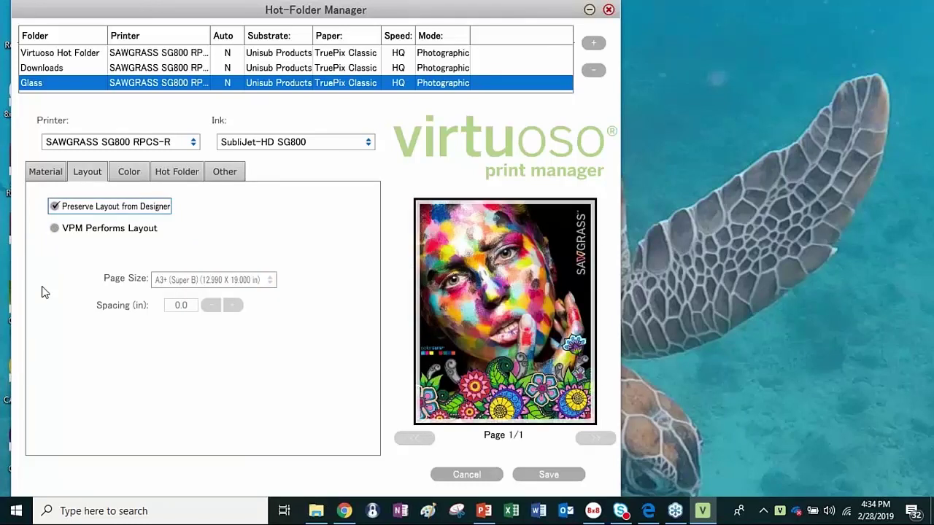
click(55, 228)
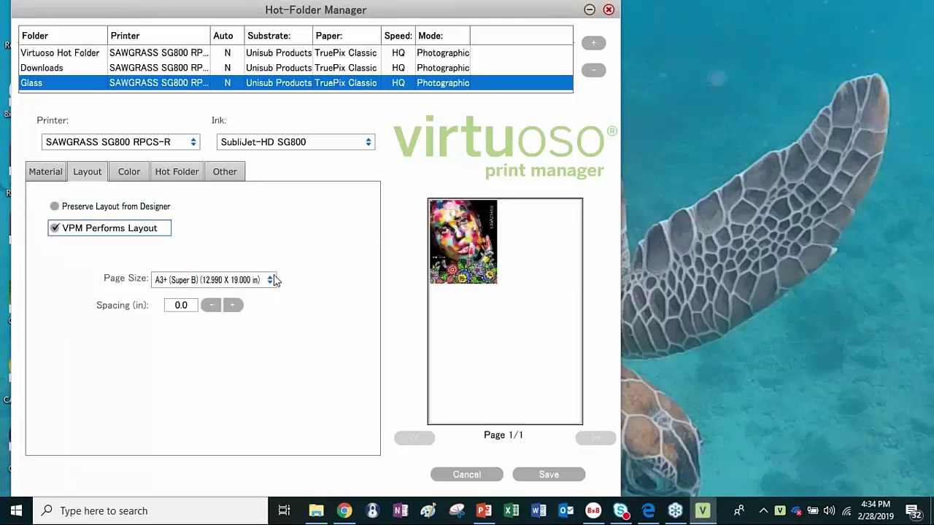
click(270, 281)
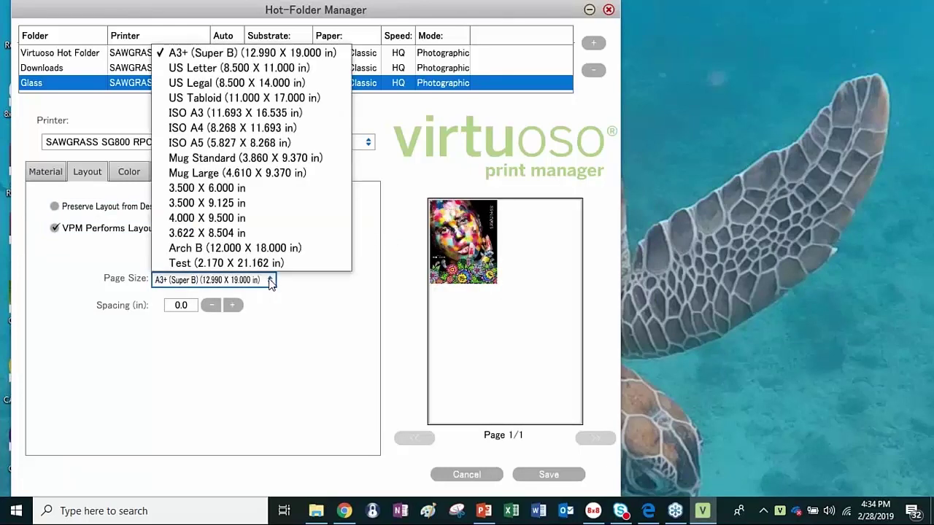
click(285, 85)
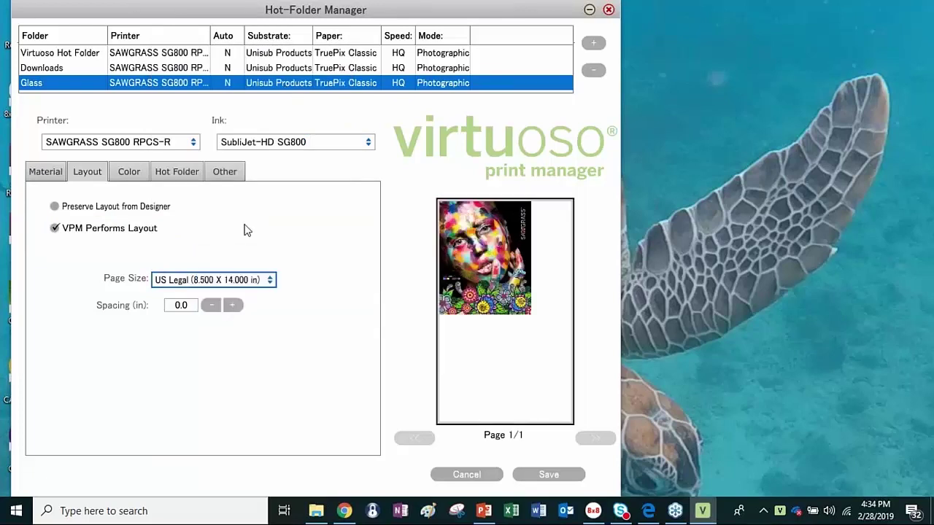
Enable PNG, JPEG and PDF file types for the Glass hot folder, review its other and material settings, and save
click(183, 172)
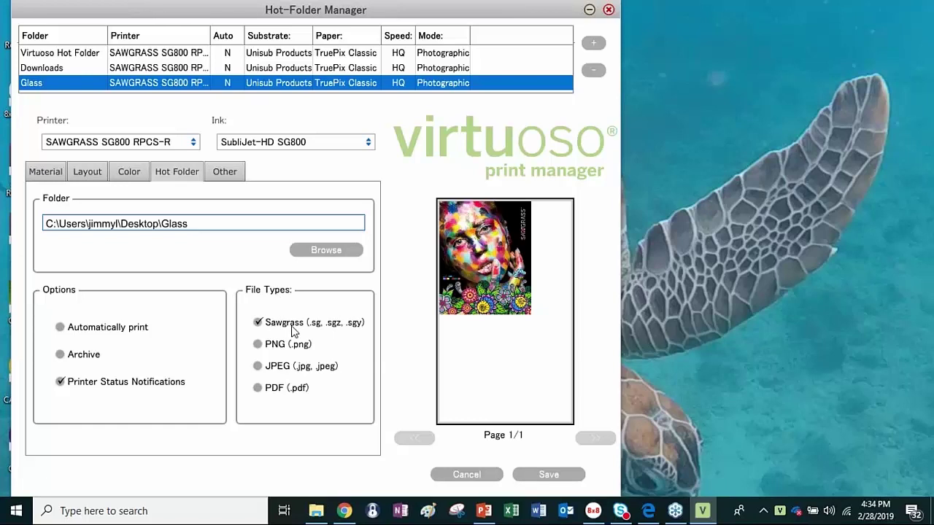
click(258, 366)
click(259, 389)
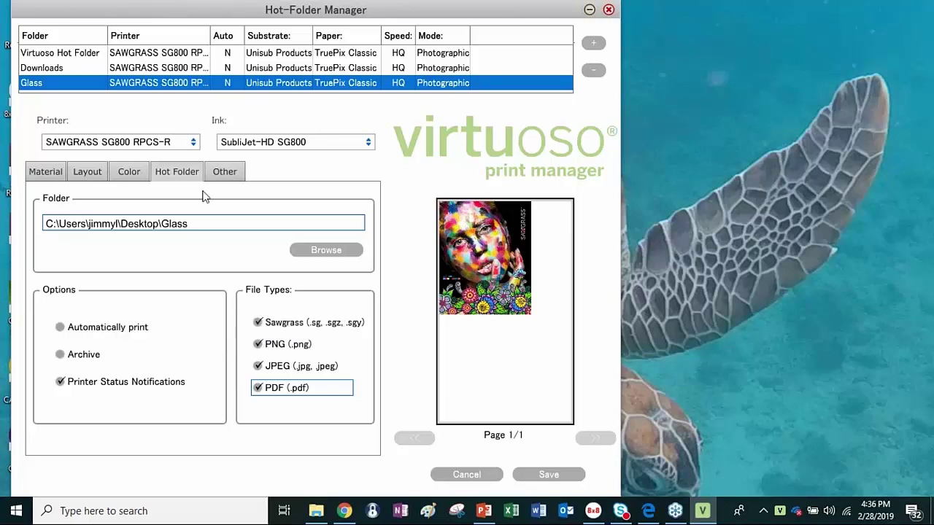
click(241, 171)
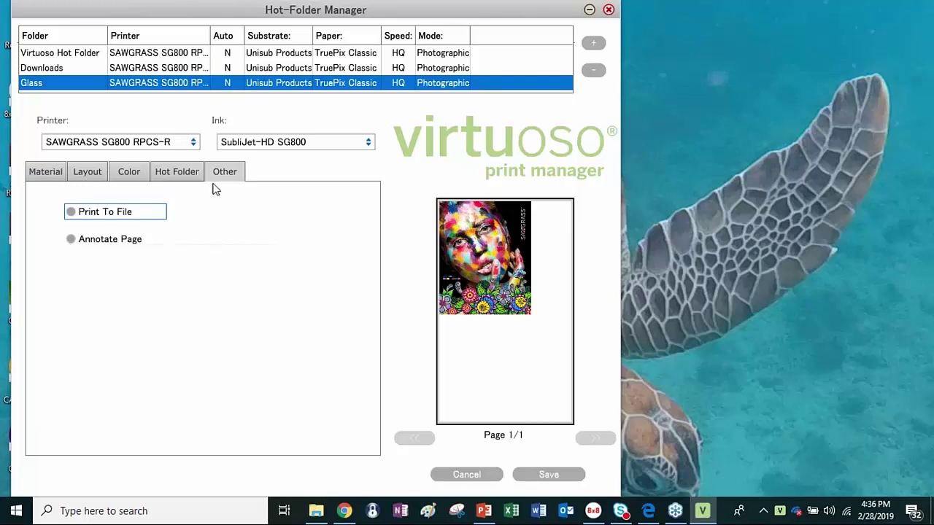
click(45, 172)
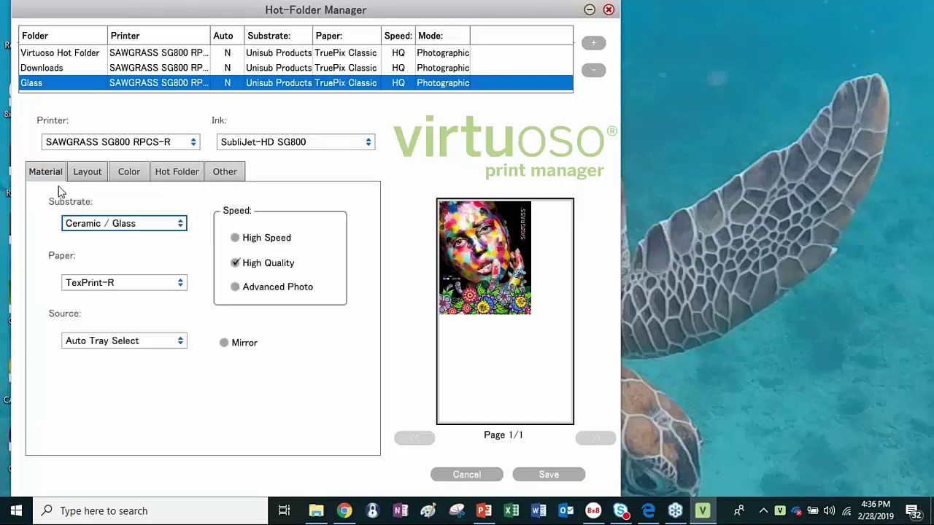
click(549, 475)
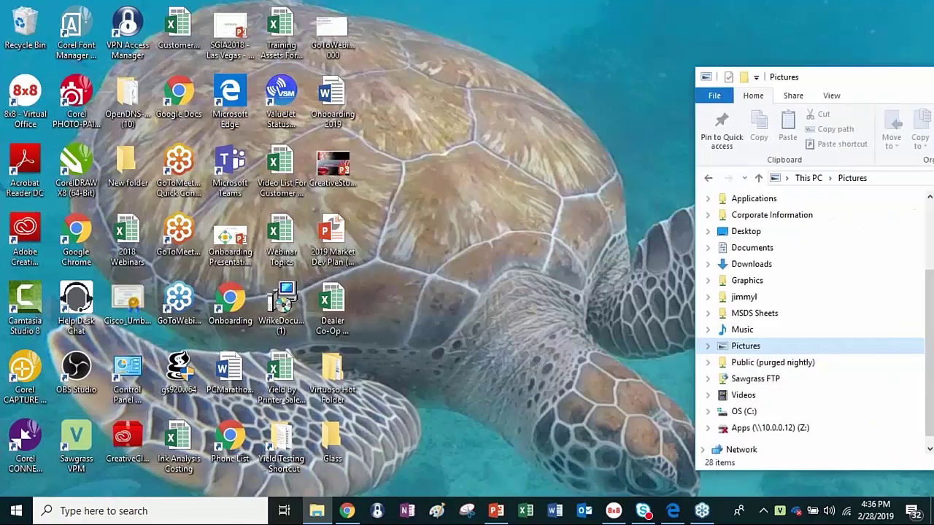
drag(933, 87, 467, 0)
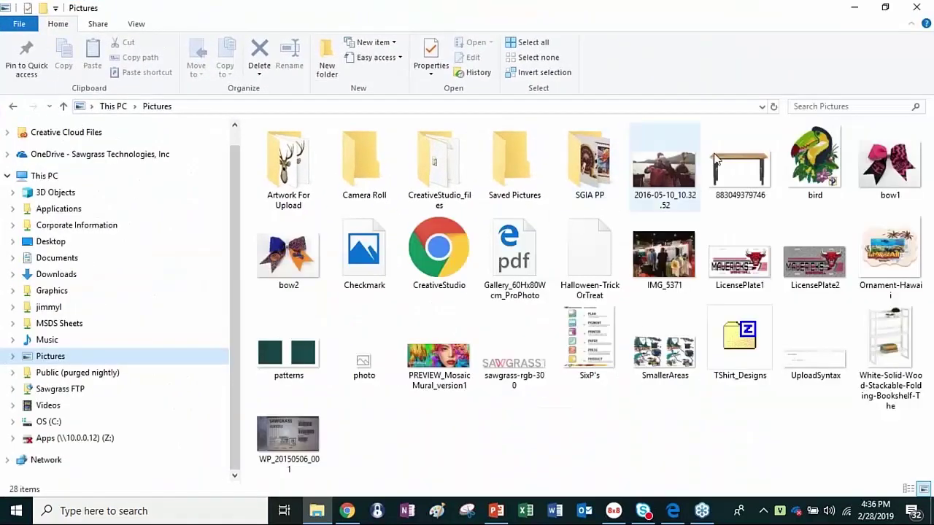
click(888, 11)
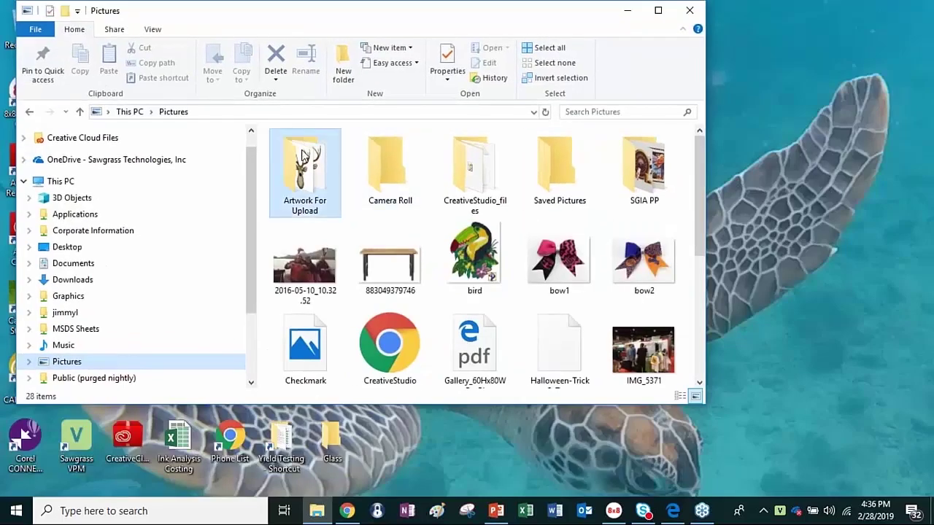
double_click(305, 156)
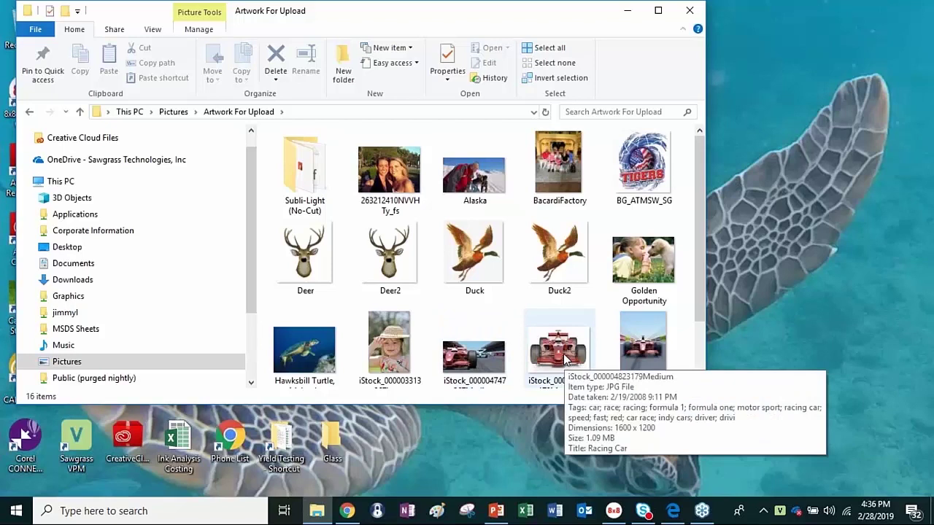
drag(558, 348, 334, 442)
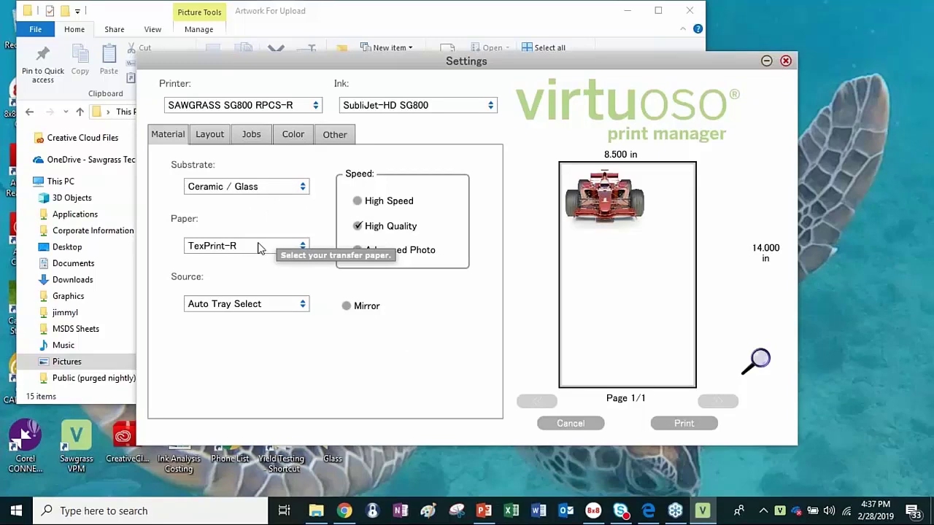
Review the racing car job's size, layout, color and material settings, and inspect its enlarged page preview
click(248, 139)
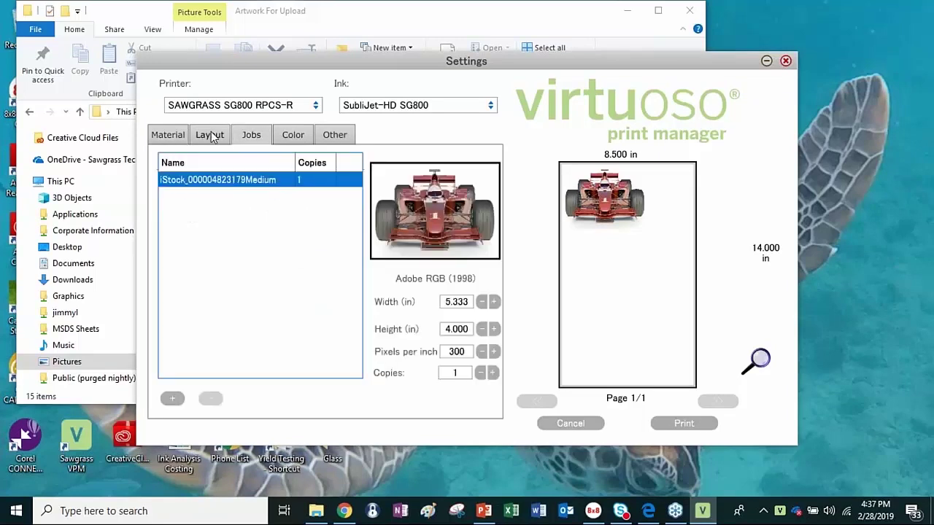
click(212, 139)
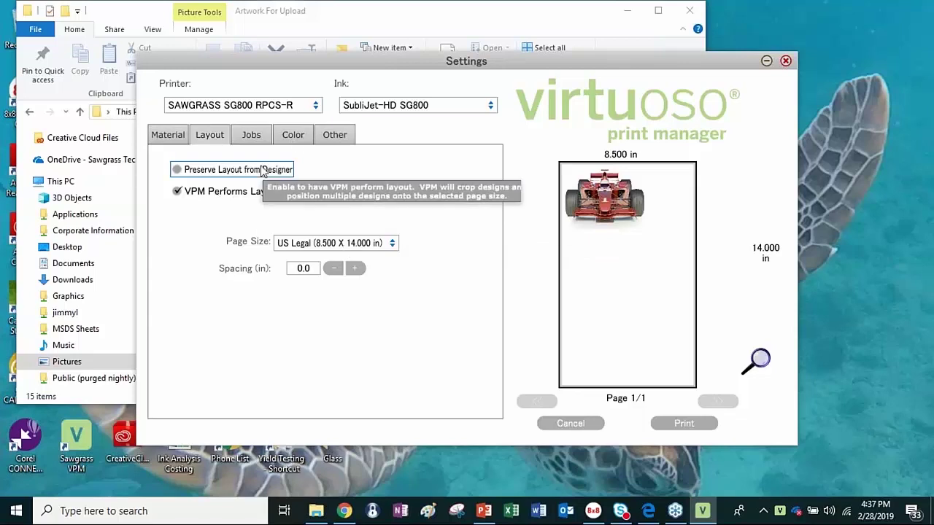
click(294, 138)
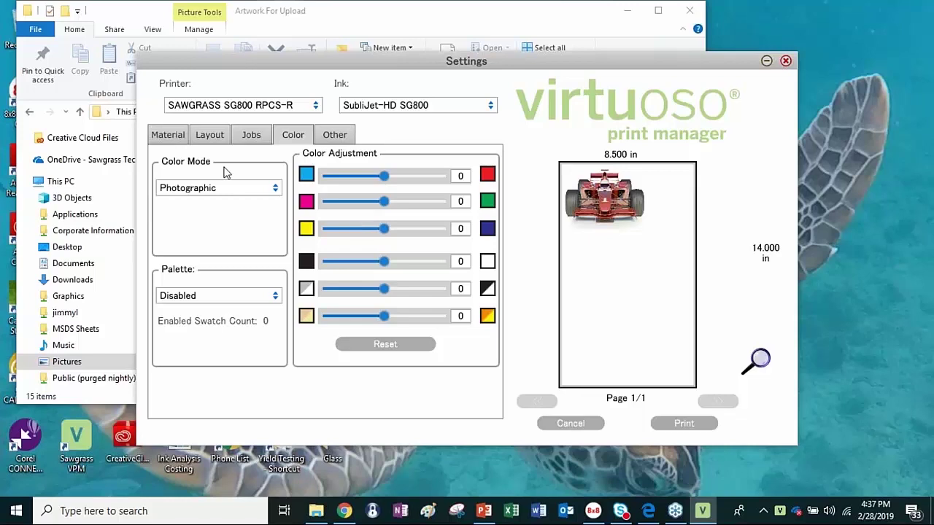
click(173, 138)
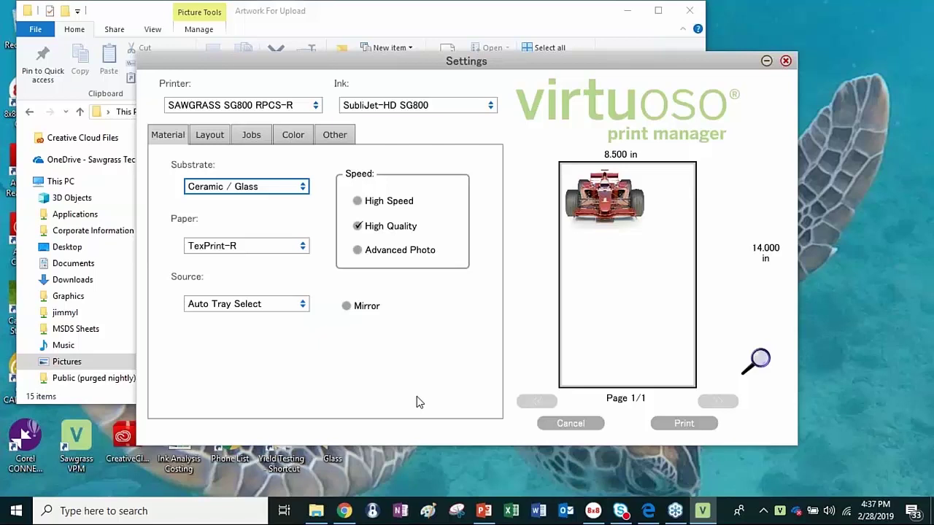
click(759, 360)
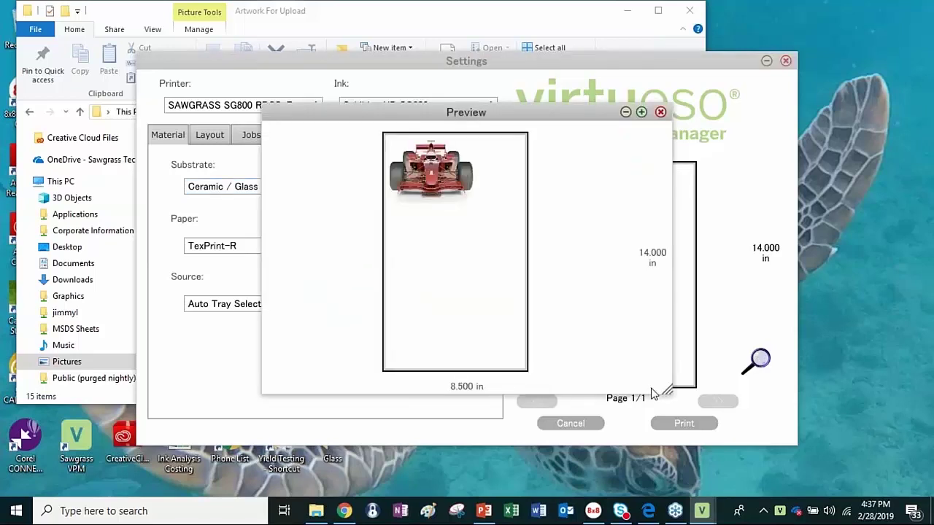
drag(667, 389, 625, 309)
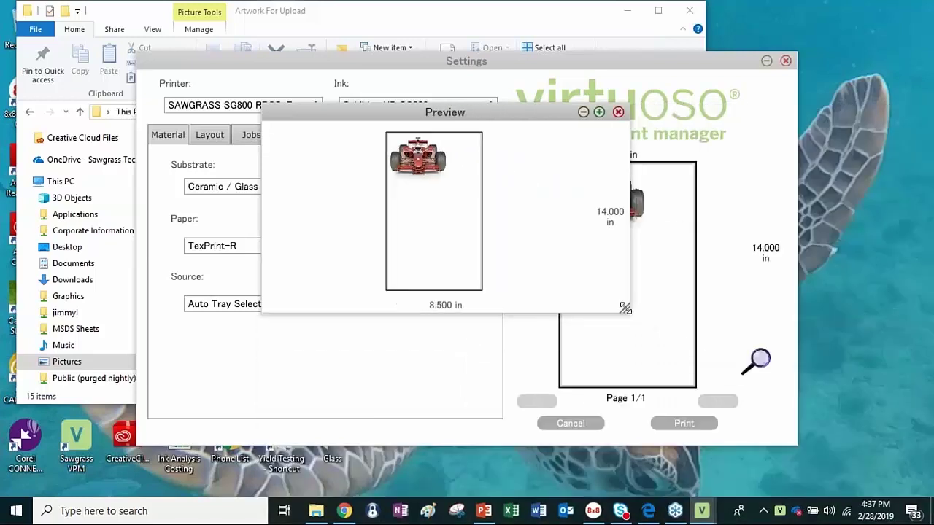
click(619, 113)
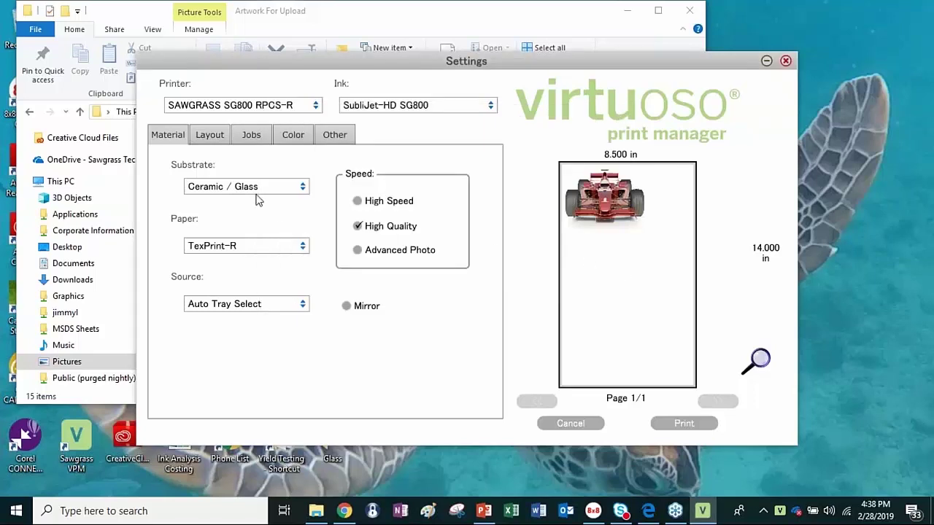
click(252, 137)
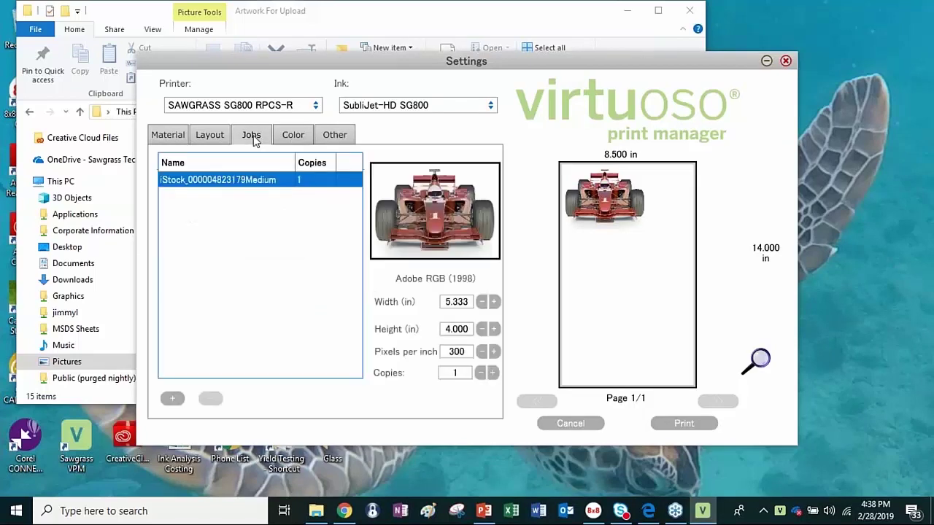
click(173, 400)
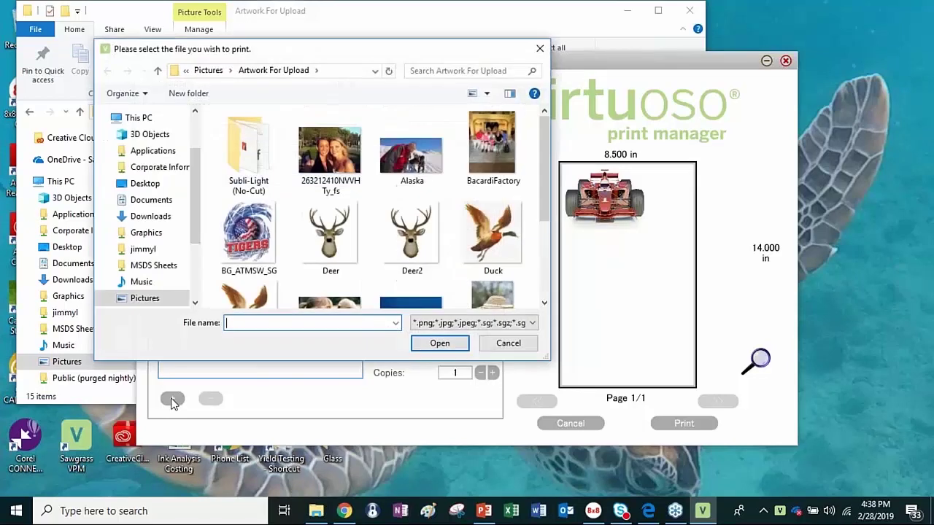
drag(541, 163, 535, 204)
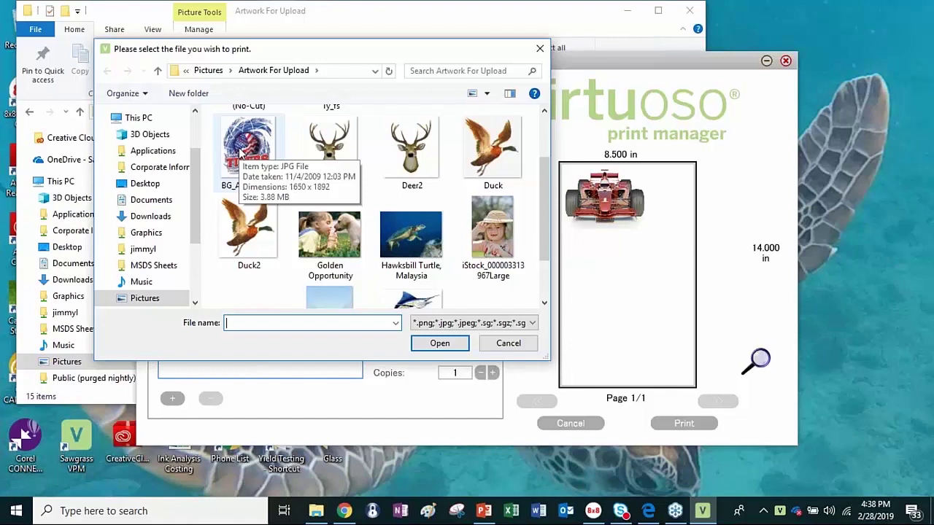
drag(546, 191, 551, 256)
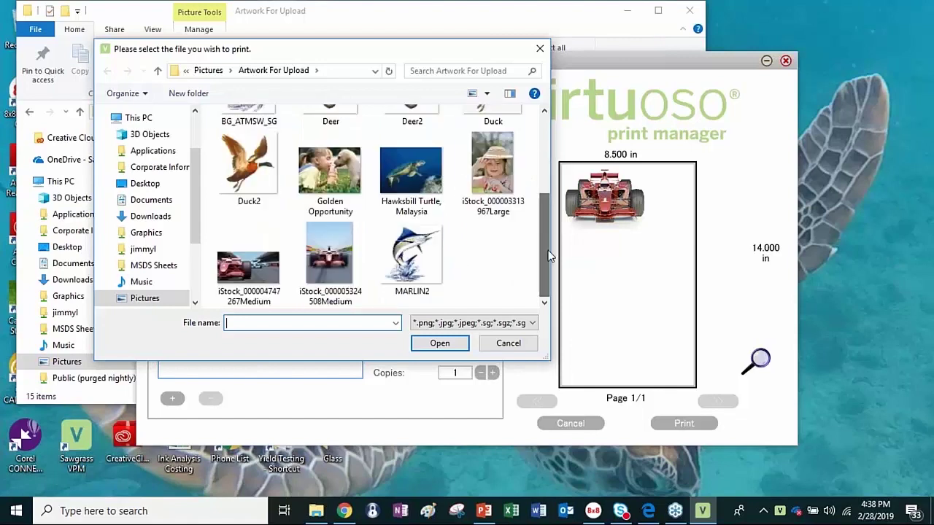
click(337, 262)
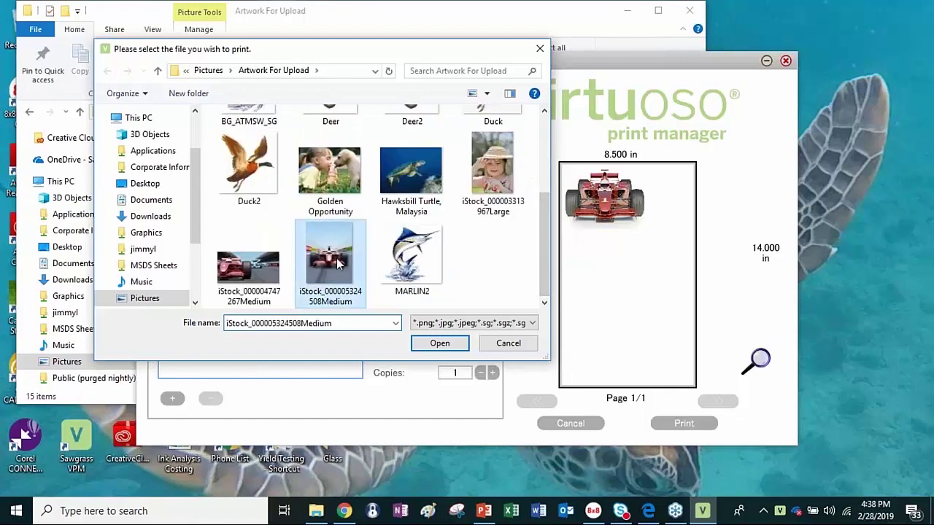
click(432, 351)
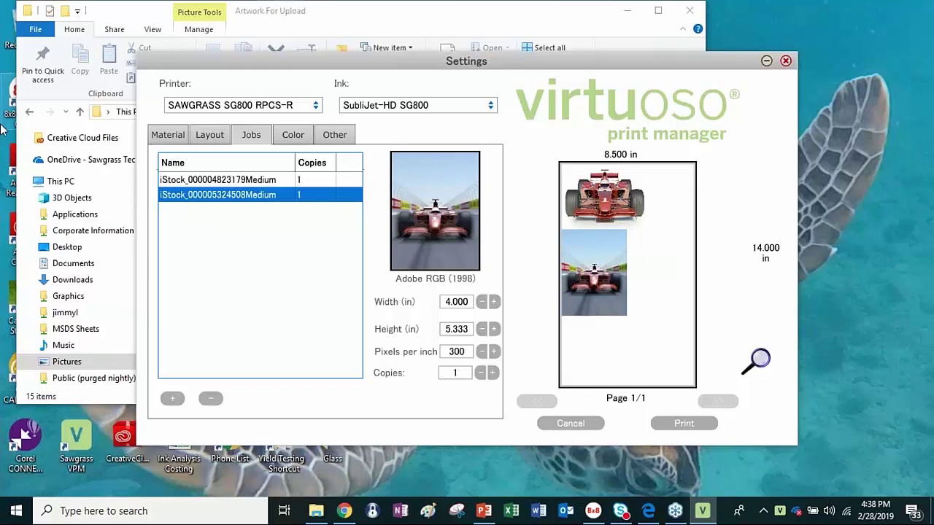
click(786, 61)
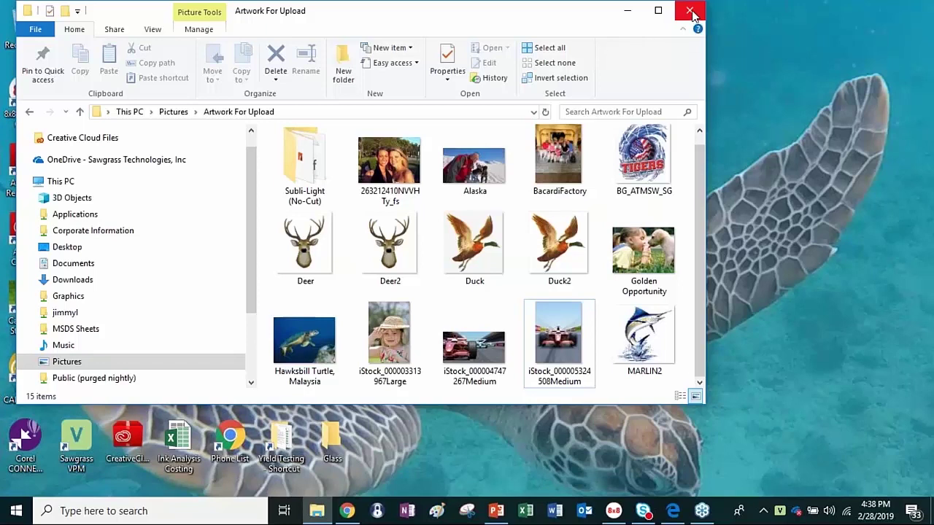
click(690, 11)
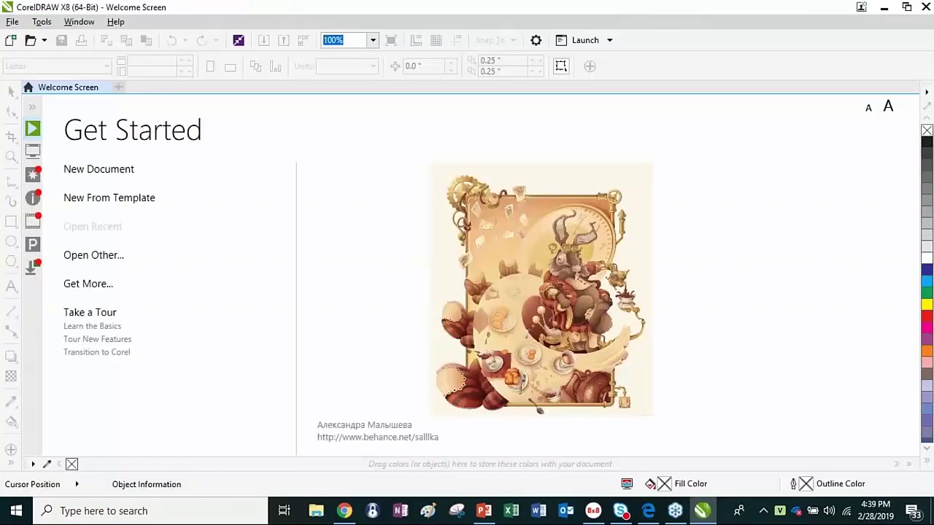
Create a new Letter-size RGB document at 300 dpi in CorelDRAW X8
click(13, 26)
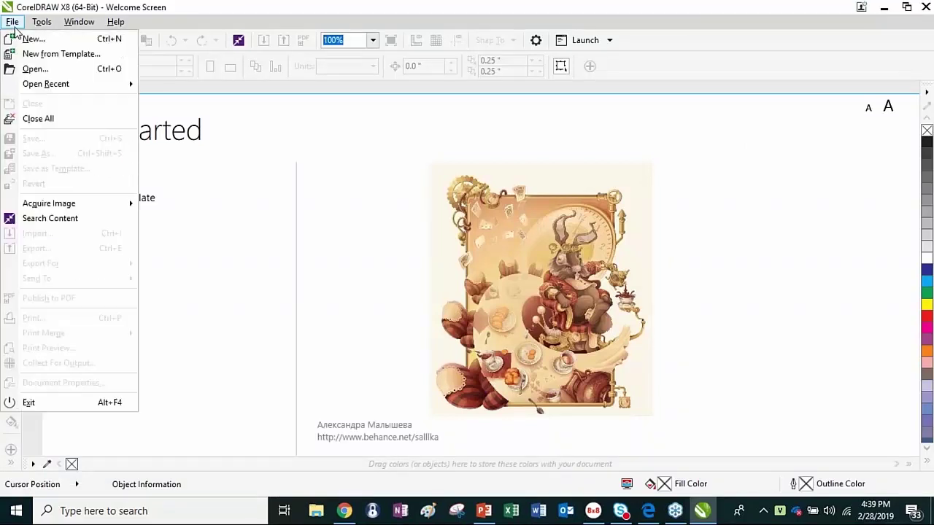
click(29, 39)
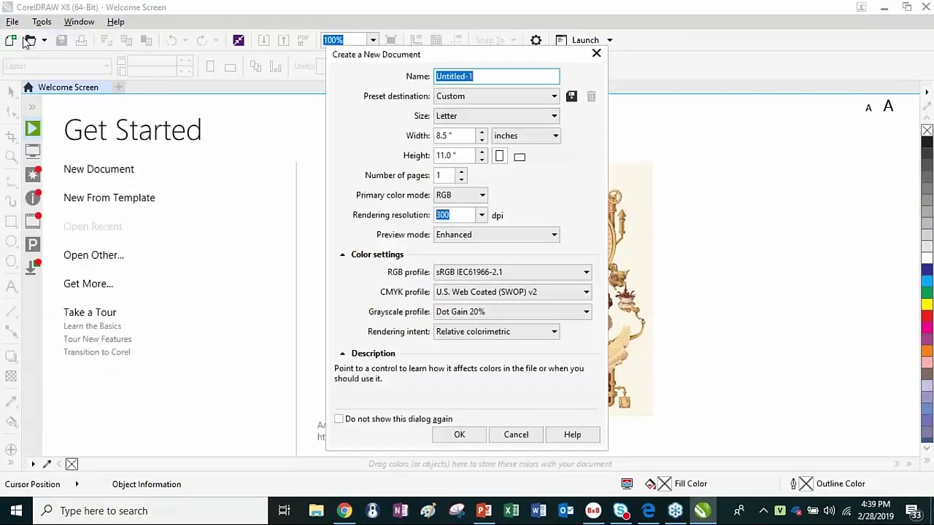
click(470, 437)
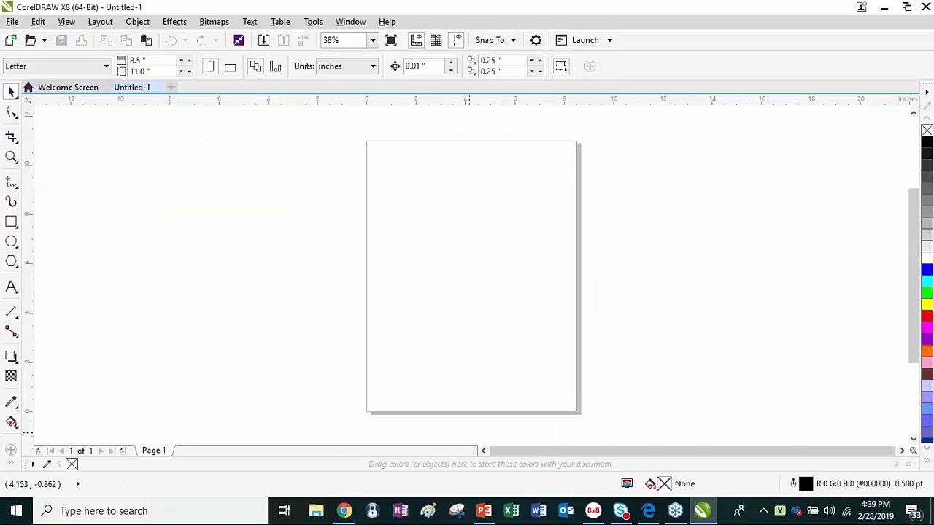
Import the Hawksbill Turtle, Malaysia image from Artwork For Upload and place it about 6.9 inches wide on the page's upper half
click(12, 22)
click(46, 234)
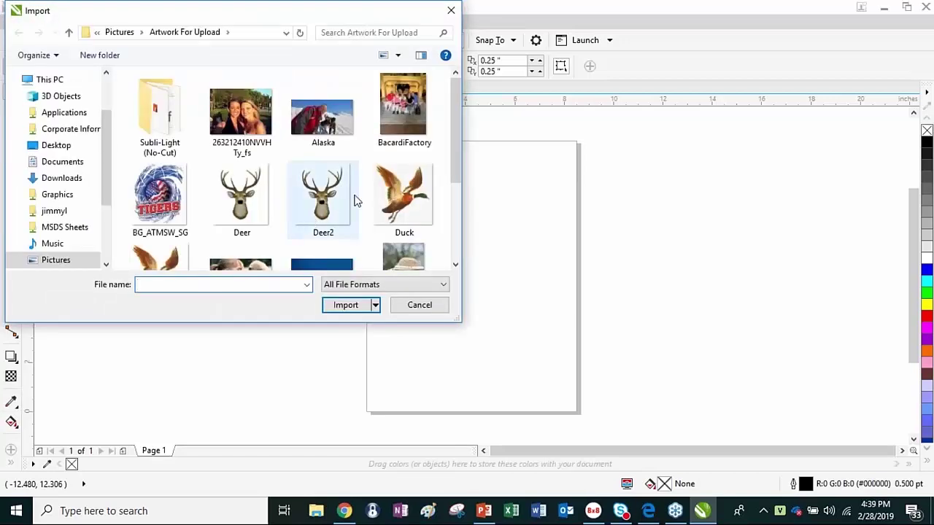
drag(456, 142, 443, 256)
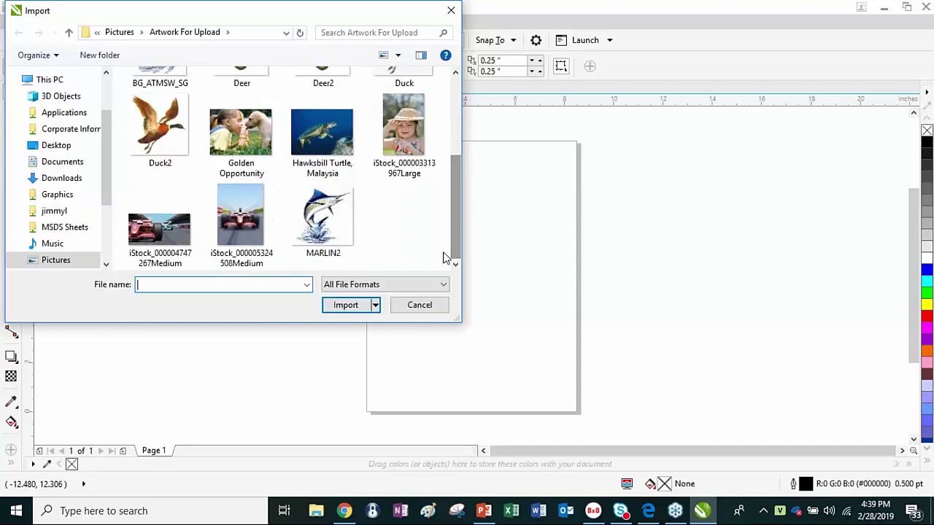
scroll(445, 206, up, 1)
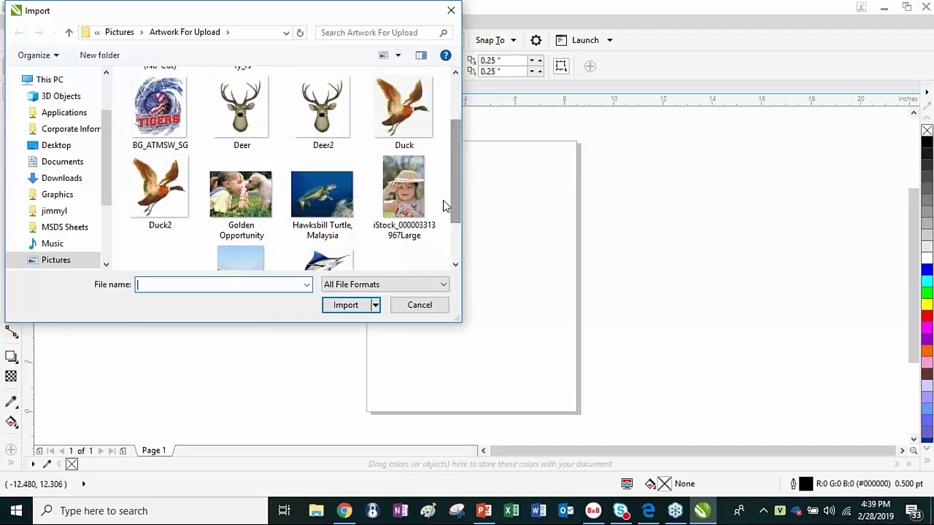
click(325, 196)
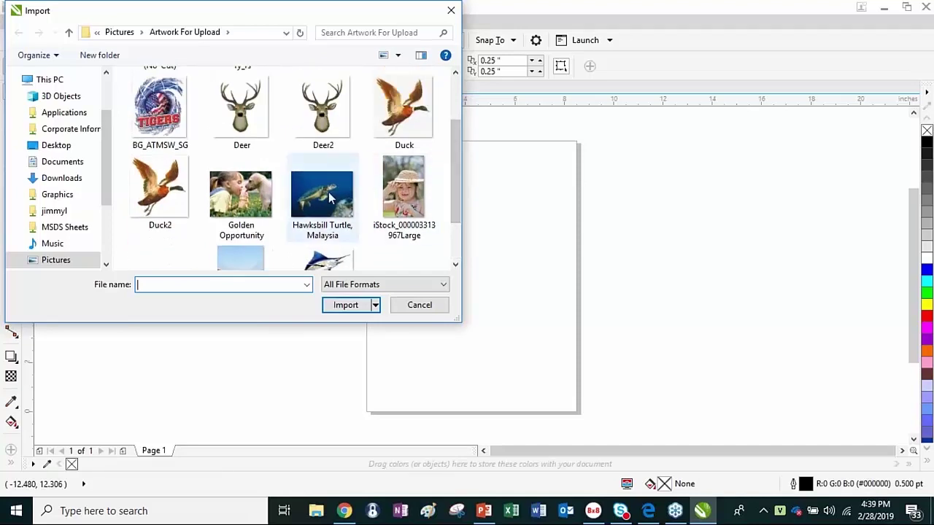
click(347, 306)
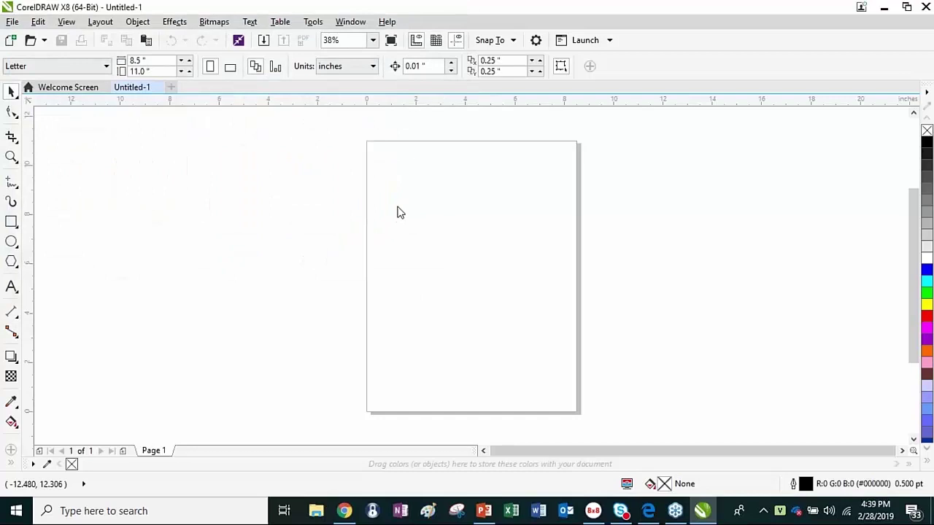
drag(387, 177, 558, 434)
click(495, 357)
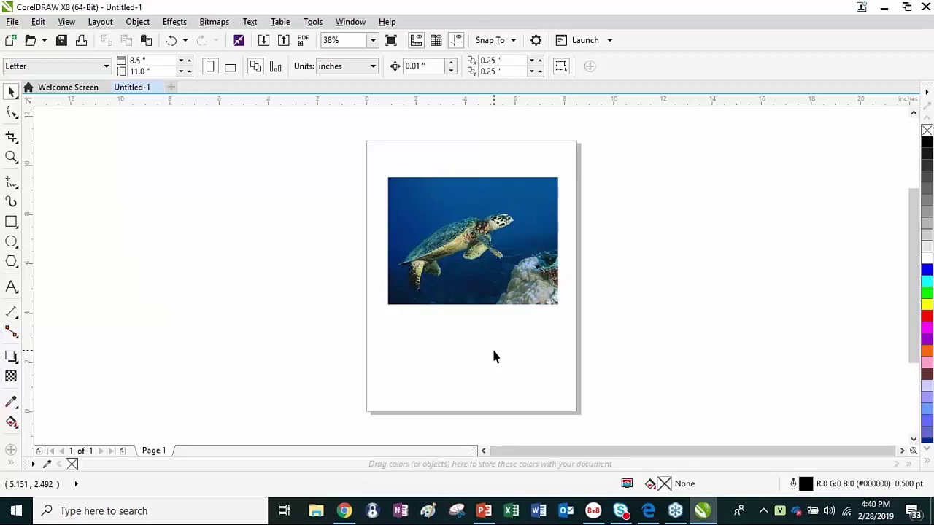
Choose Virtuoso Print Manager as the destination printer in the print settings, and close them without printing
click(12, 22)
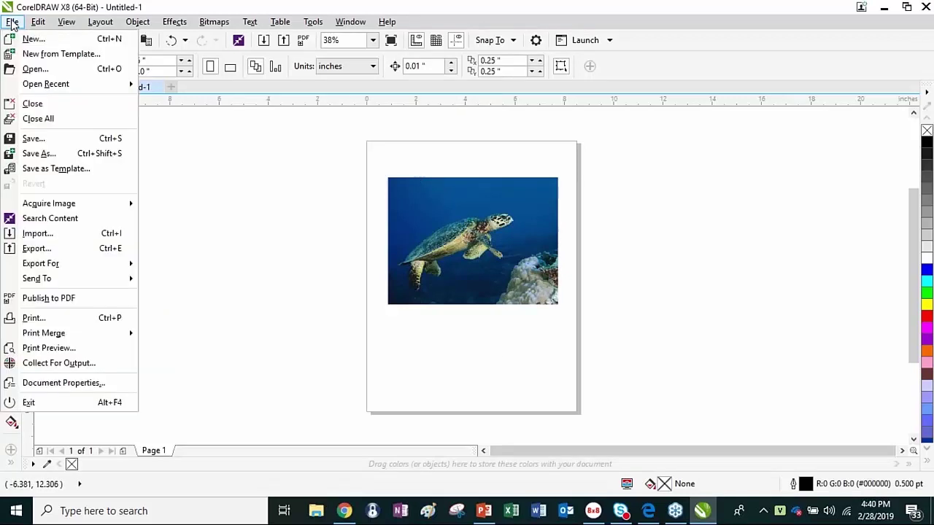
click(33, 318)
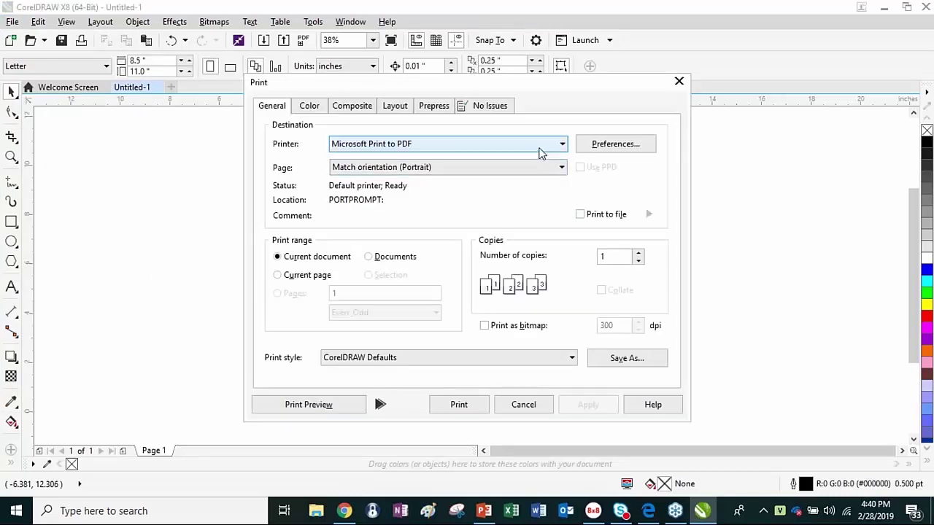
click(563, 147)
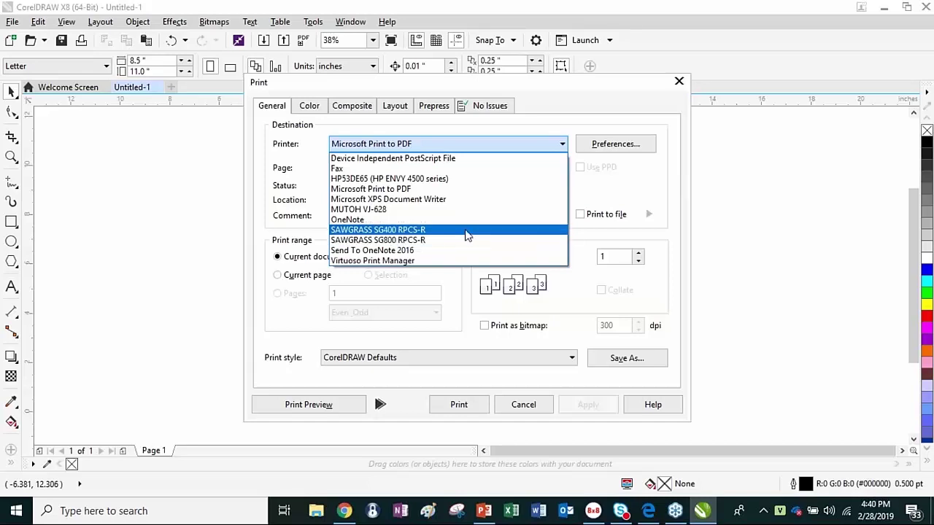
click(425, 261)
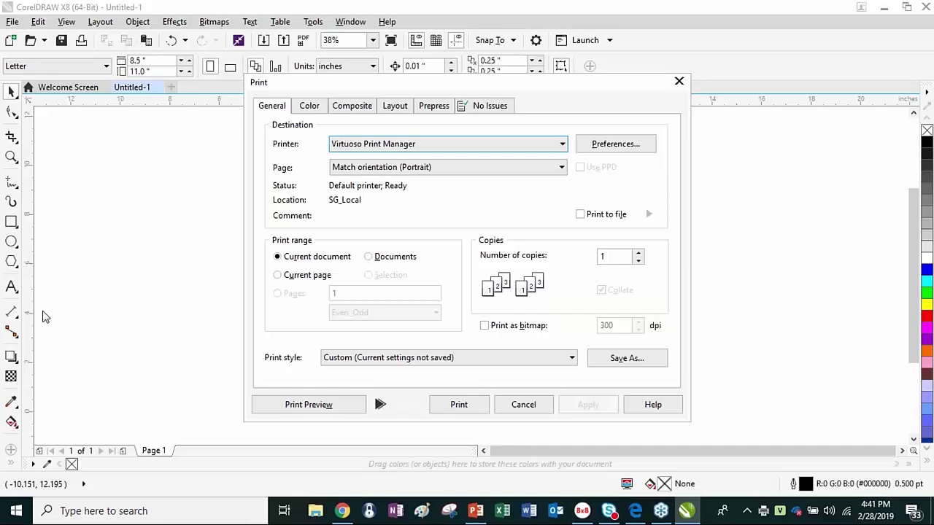
click(679, 82)
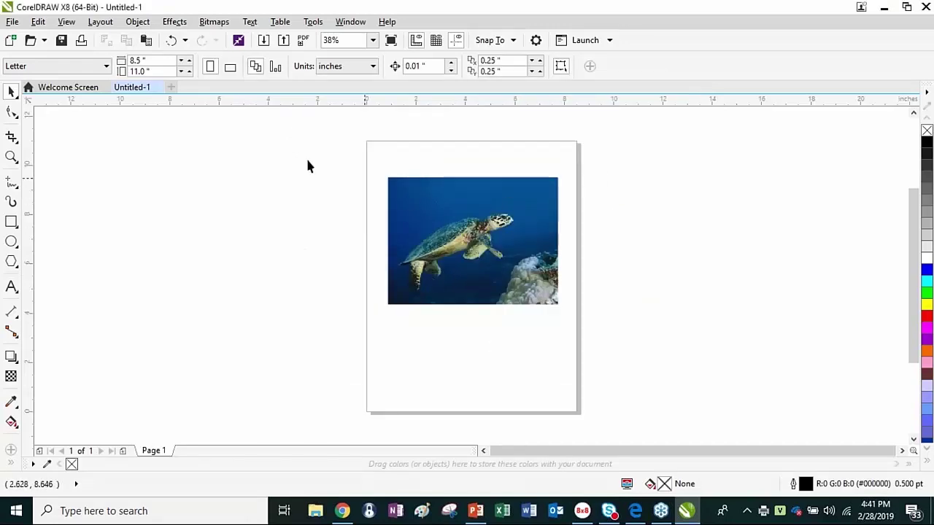
Start saving the drawing as a new file in PDF - Adobe Portable Document Format with the name turtle
click(12, 25)
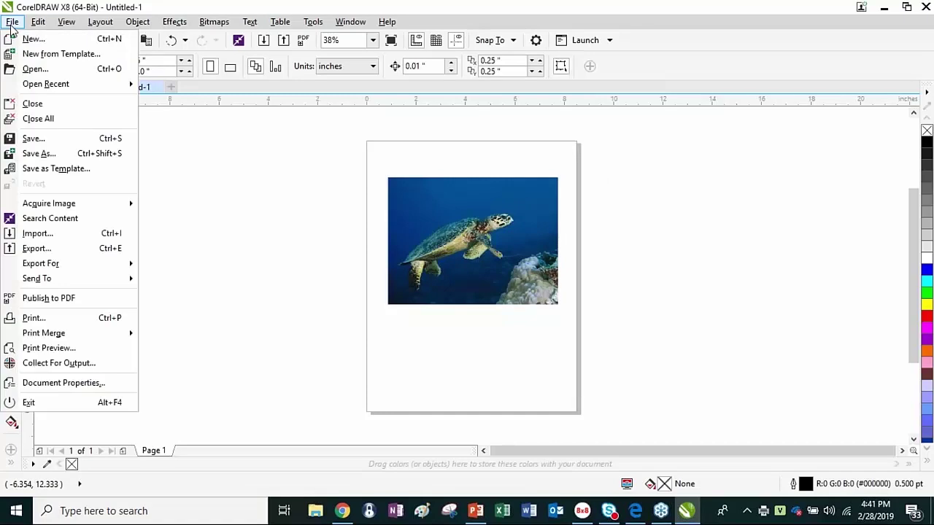
click(38, 153)
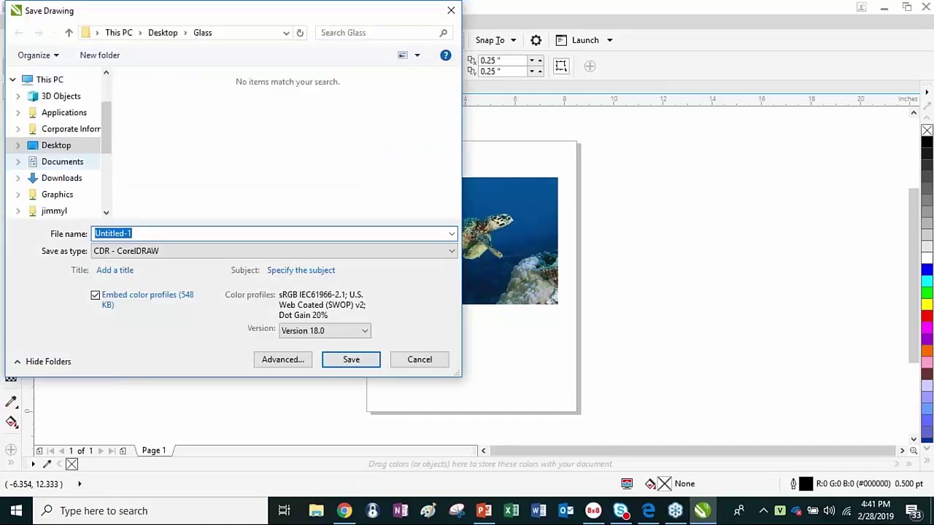
click(452, 254)
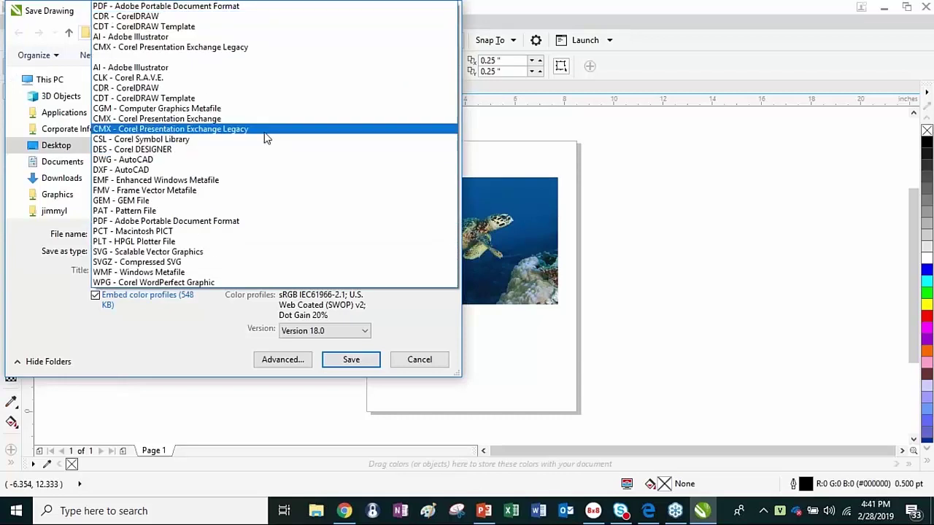
click(204, 7)
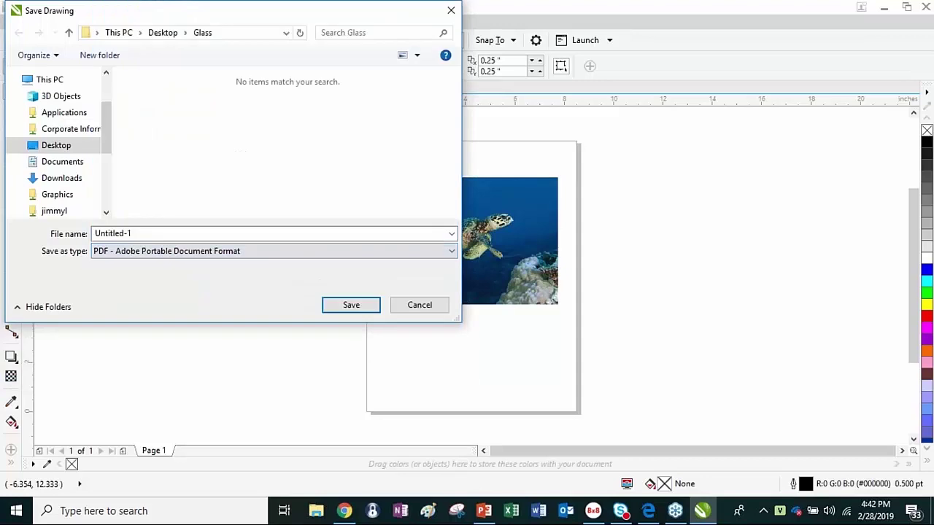
double_click(137, 233)
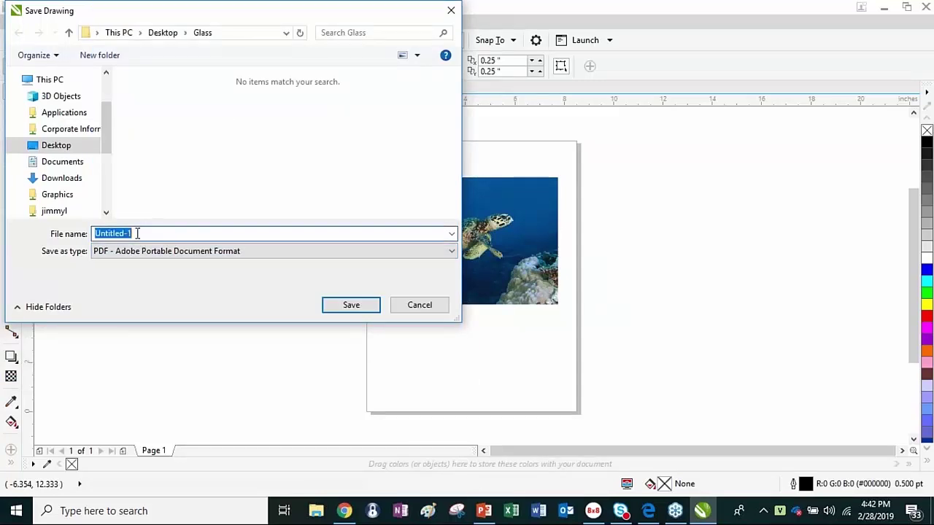
text(turtle)
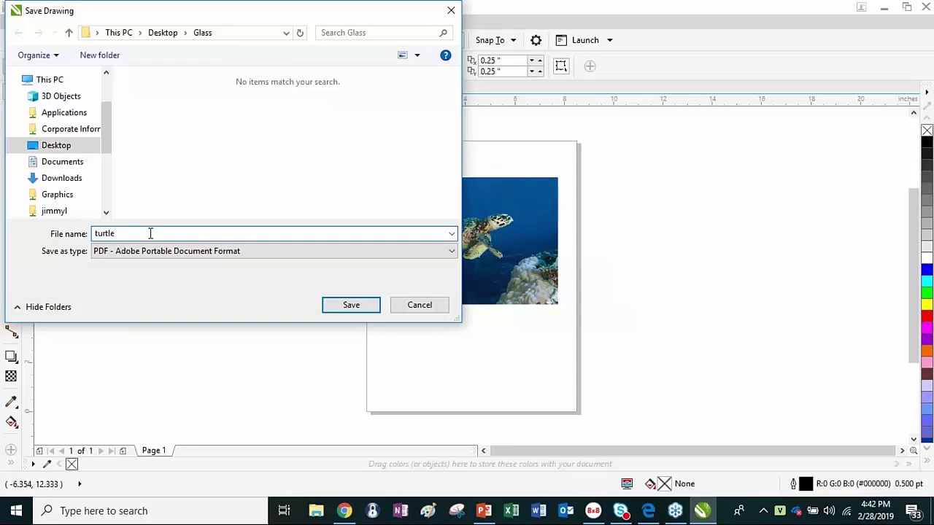
Save the PDF into the Virtuoso Hot Folder on the desktop, using the Document Distribution preset
mouse_move(107, 131)
mouse_down()
mouse_move(107, 204)
mouse_move(114, 138)
mouse_up()
click(64, 147)
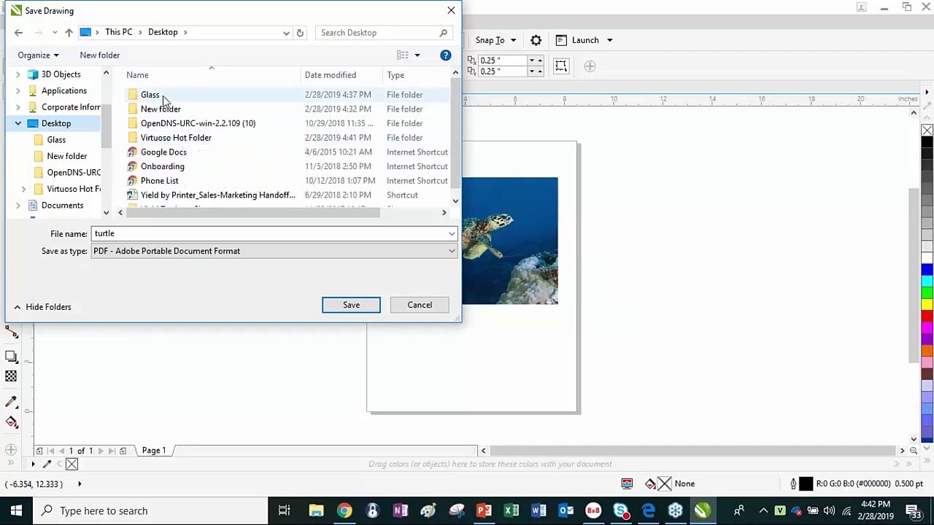
click(178, 139)
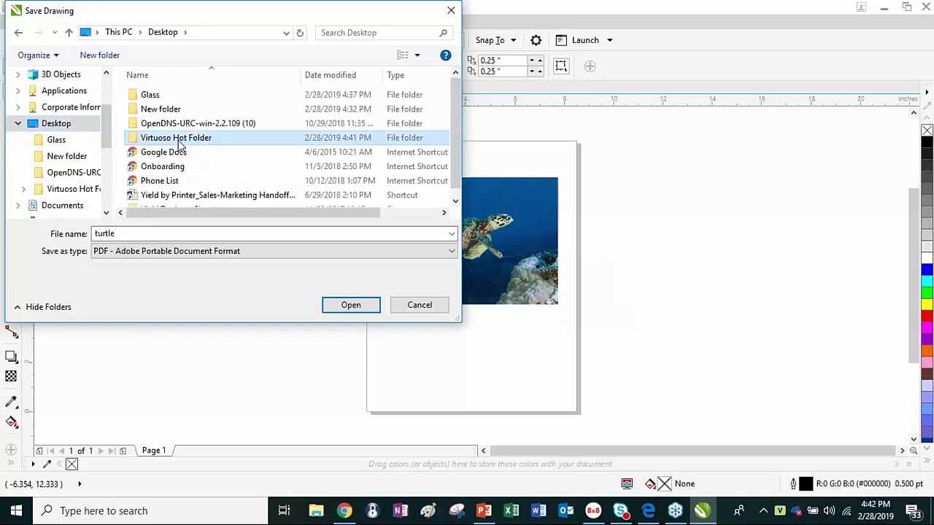
double_click(243, 137)
click(349, 305)
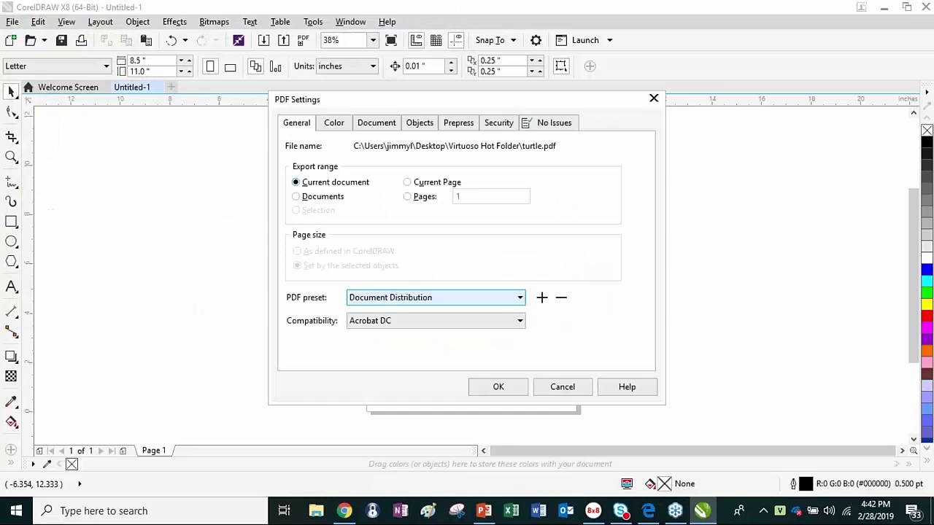
click(500, 389)
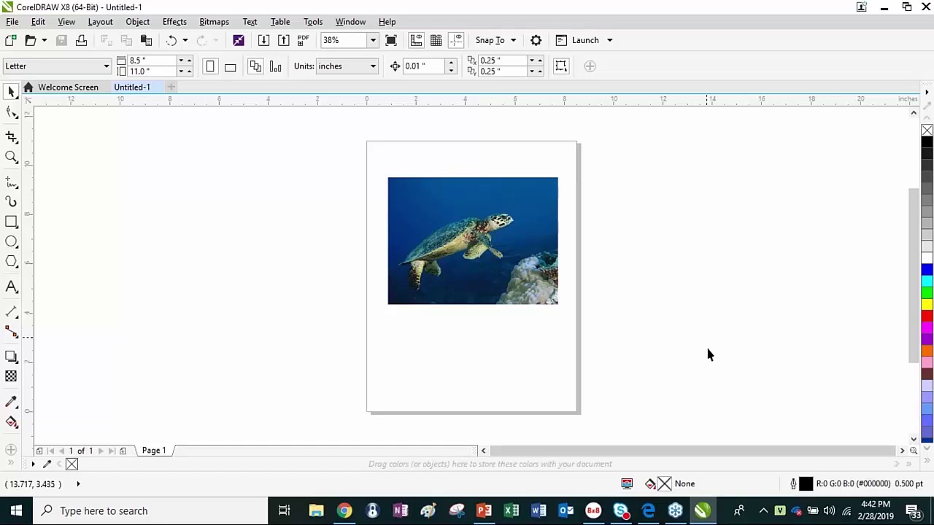
Close CorelDRAW and open Virtuoso Print Manager's Palette Manager
right_click(779, 512)
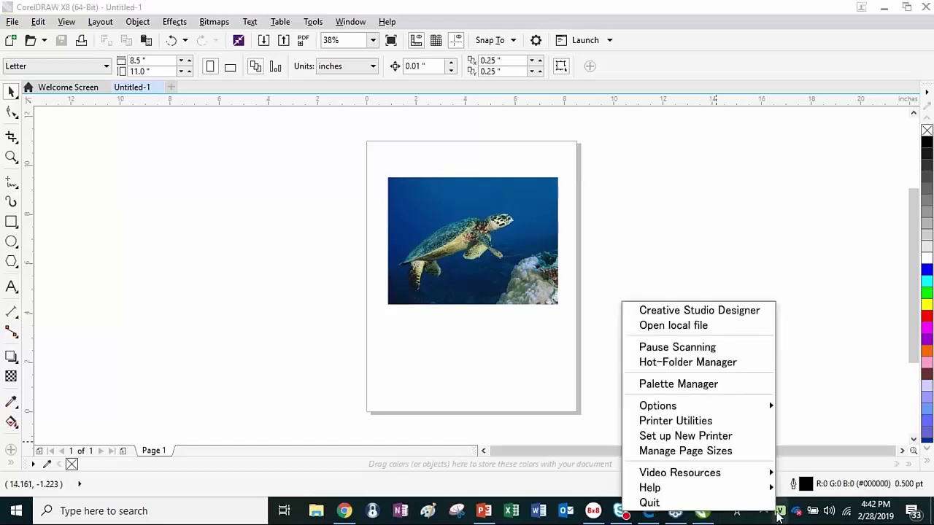
click(778, 208)
click(925, 8)
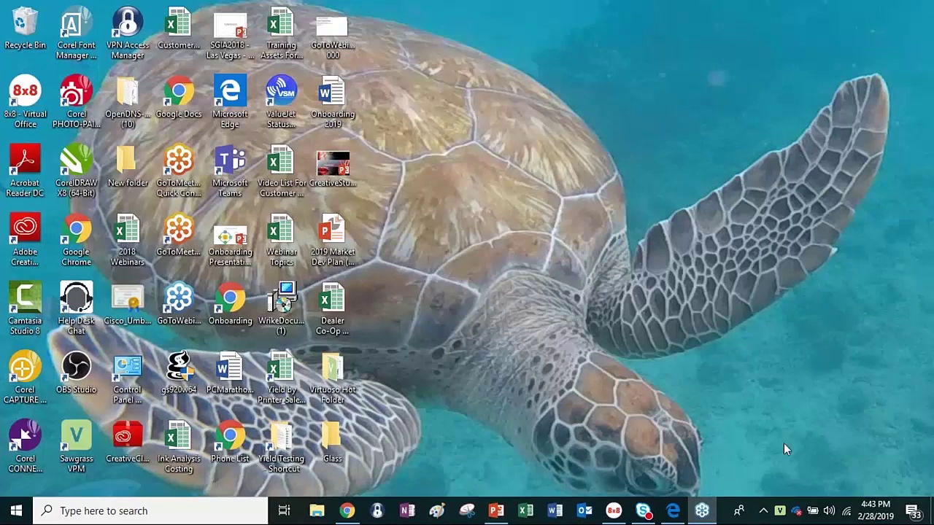
right_click(780, 515)
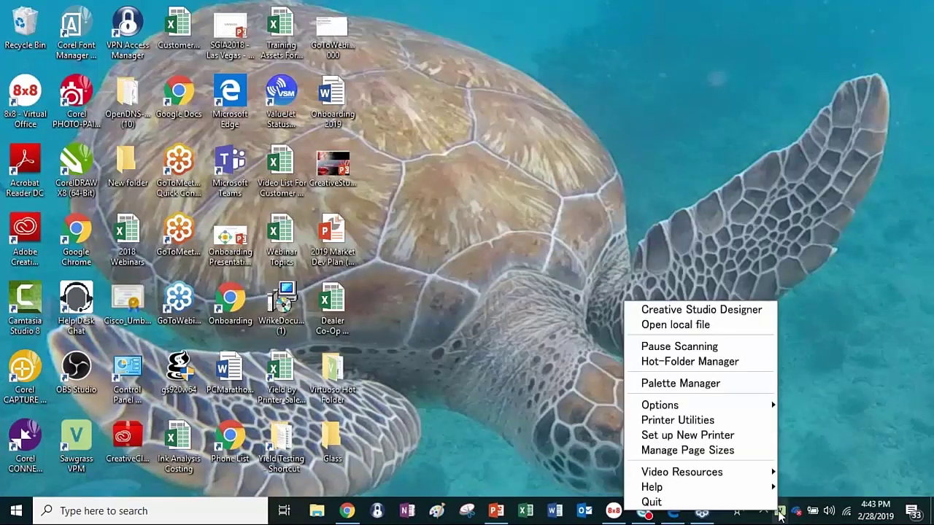
mouse_move(766, 475)
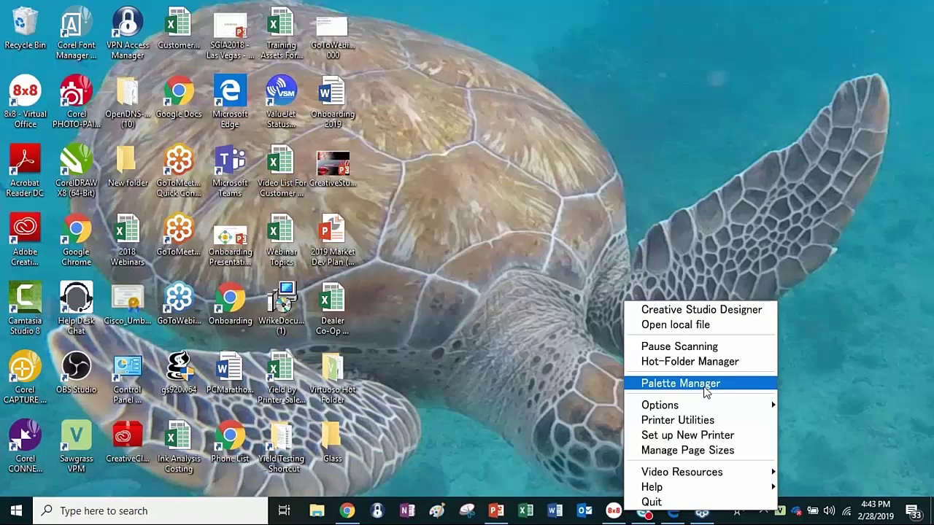
click(705, 387)
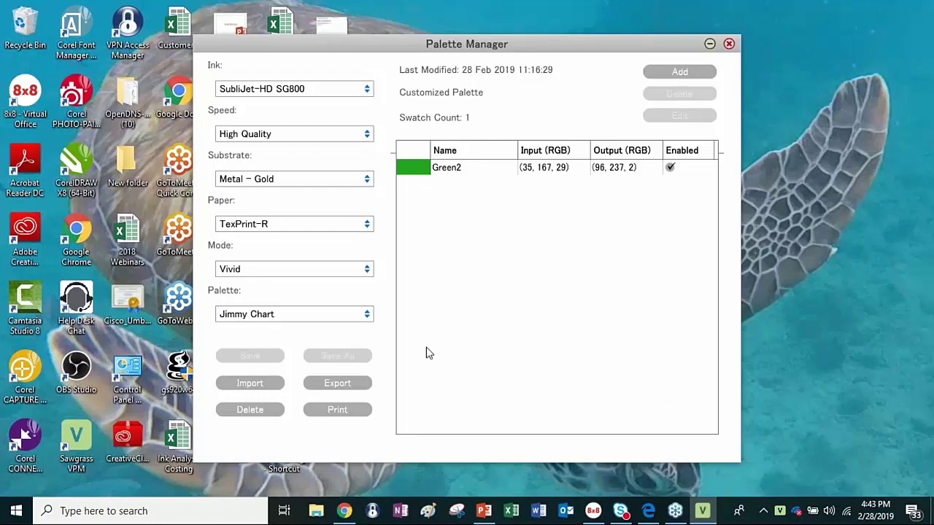
Switch the palette to ColorSure and look through its stock swatches
click(368, 315)
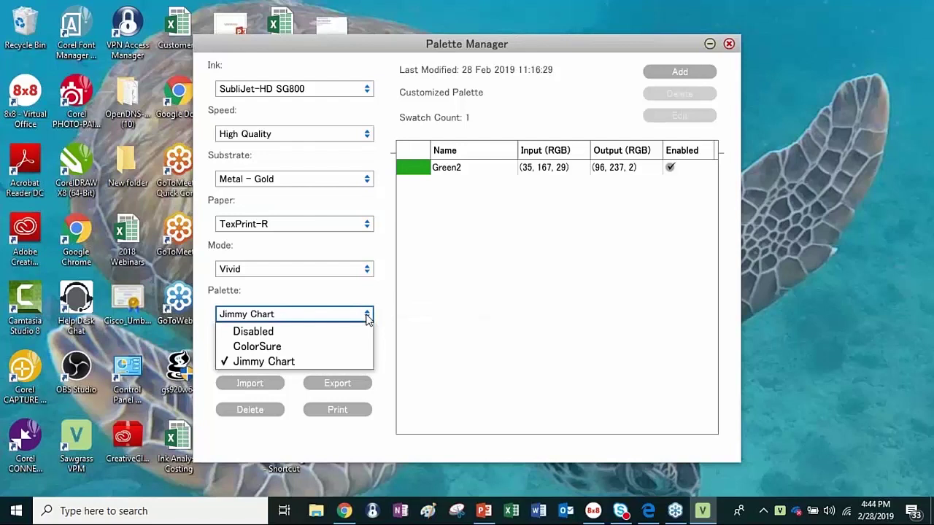
click(328, 347)
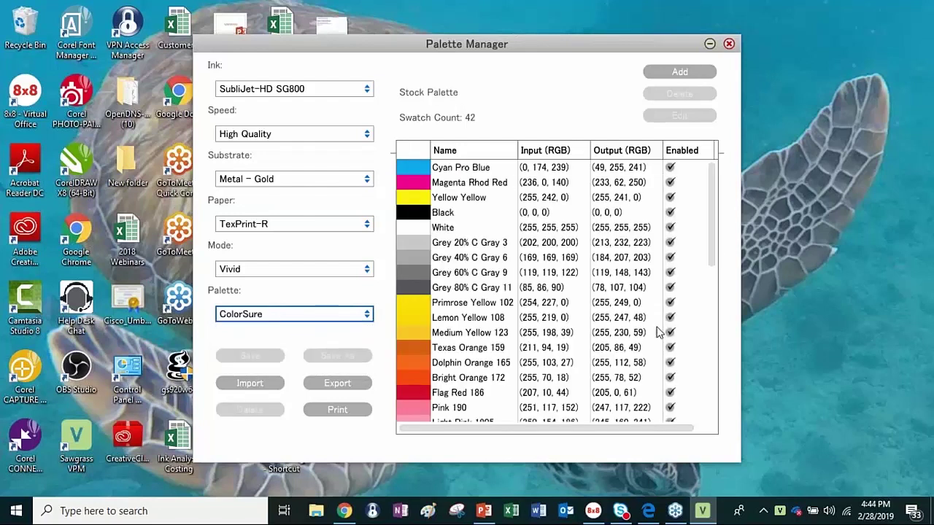
drag(717, 243, 696, 189)
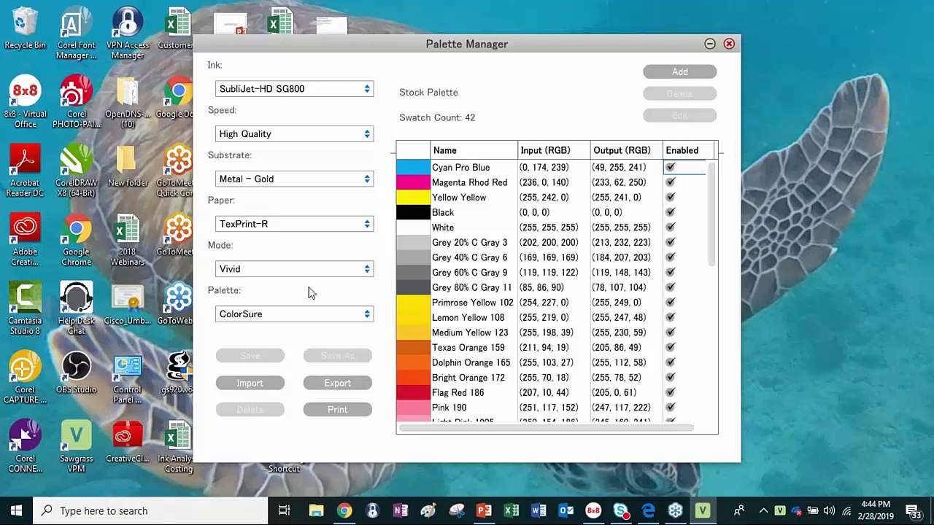
Compare the Disabled and ColorSure palette options, and return to the customized chart palette
click(353, 315)
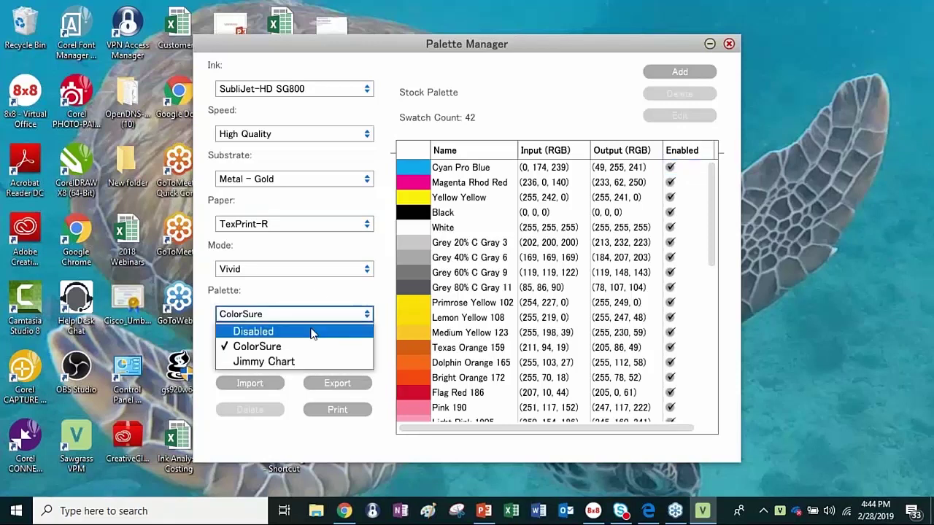
click(313, 332)
click(367, 313)
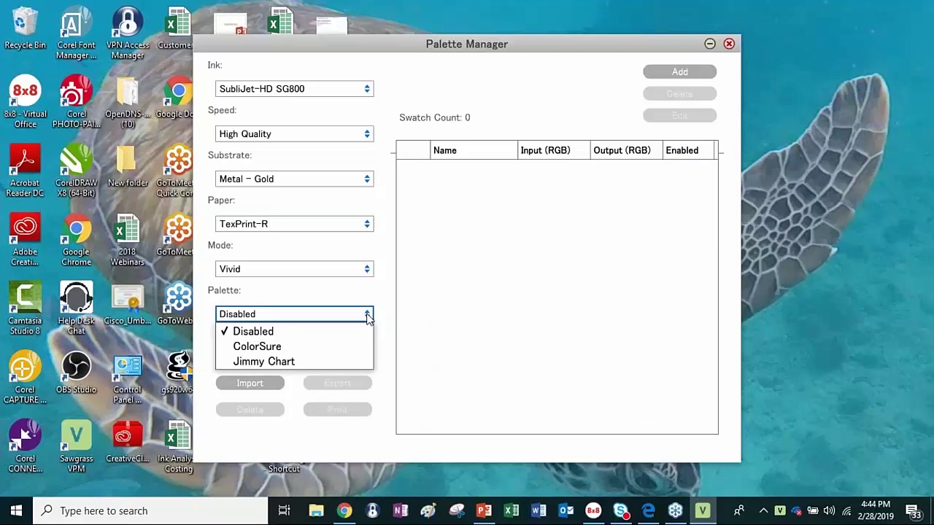
click(297, 346)
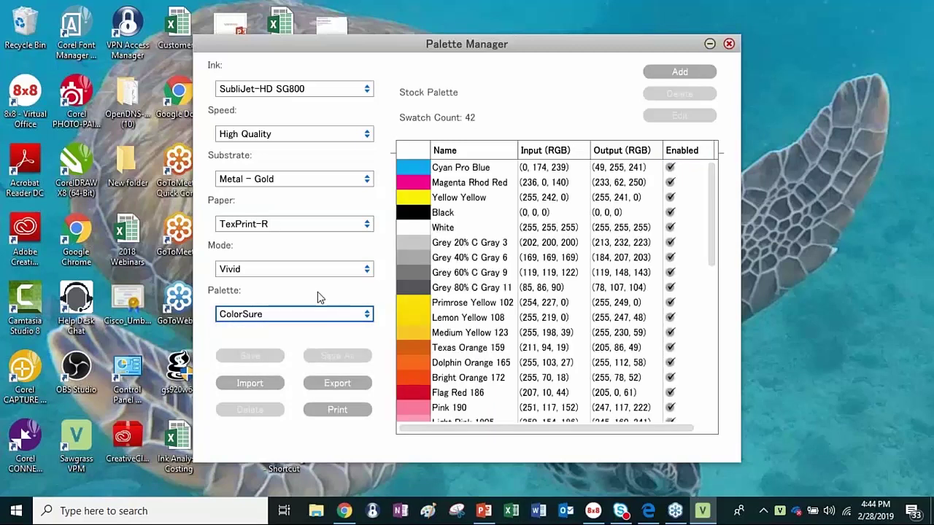
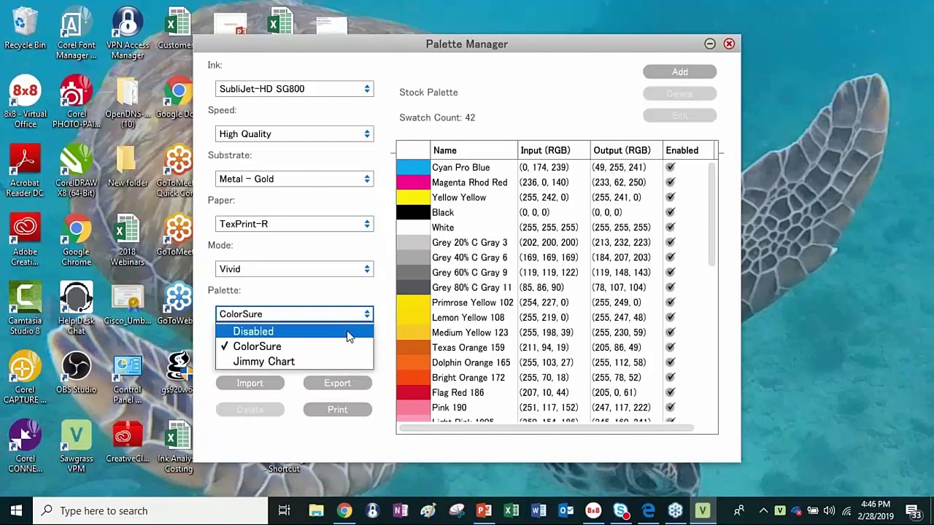
click(348, 336)
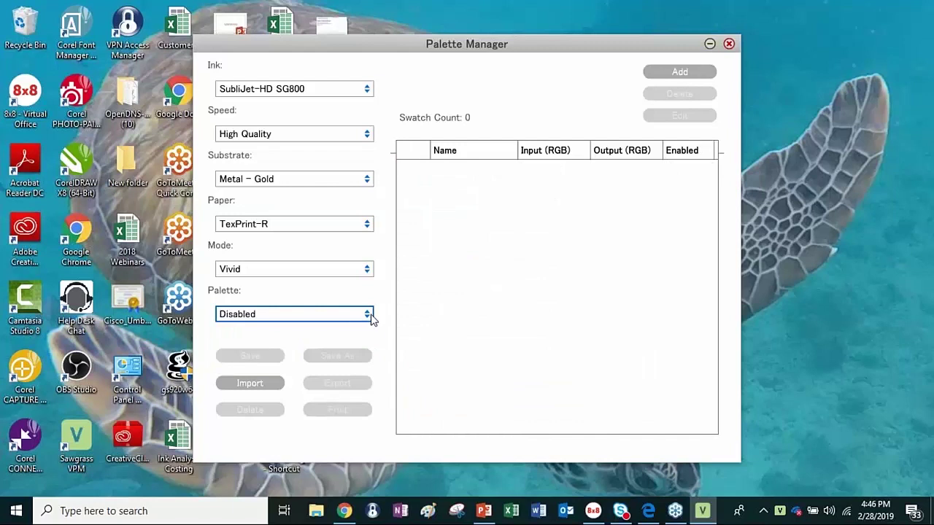
click(368, 314)
click(334, 364)
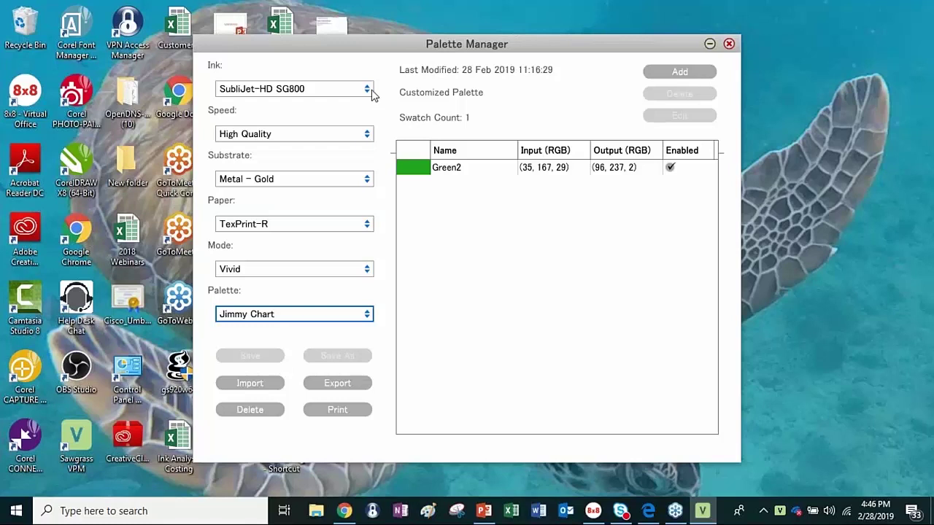
Set the substrate to Unisub Products, the palette to Disabled and the mode to Photographic
click(368, 179)
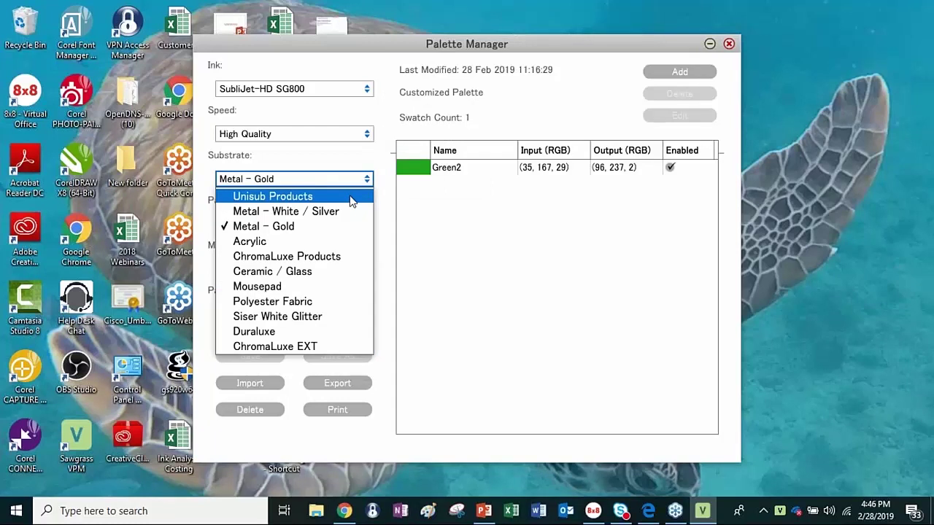
click(351, 199)
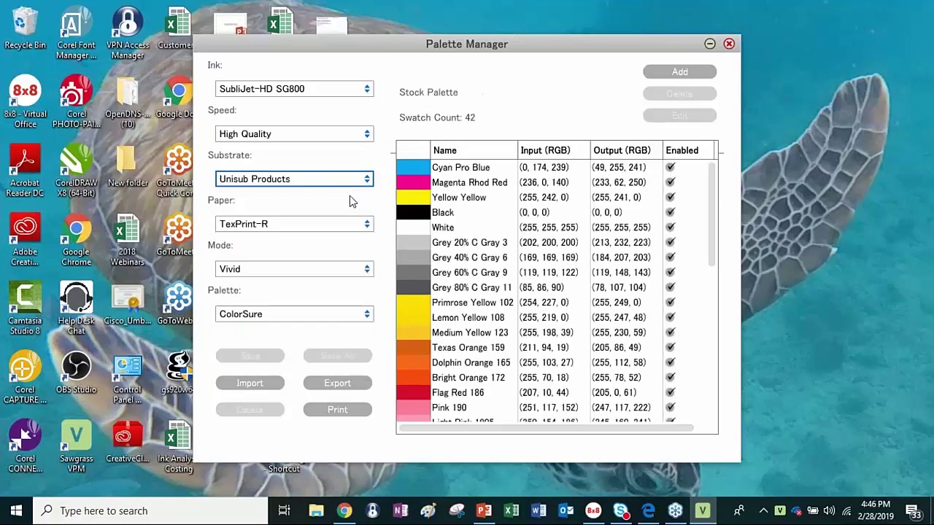
click(366, 316)
click(323, 333)
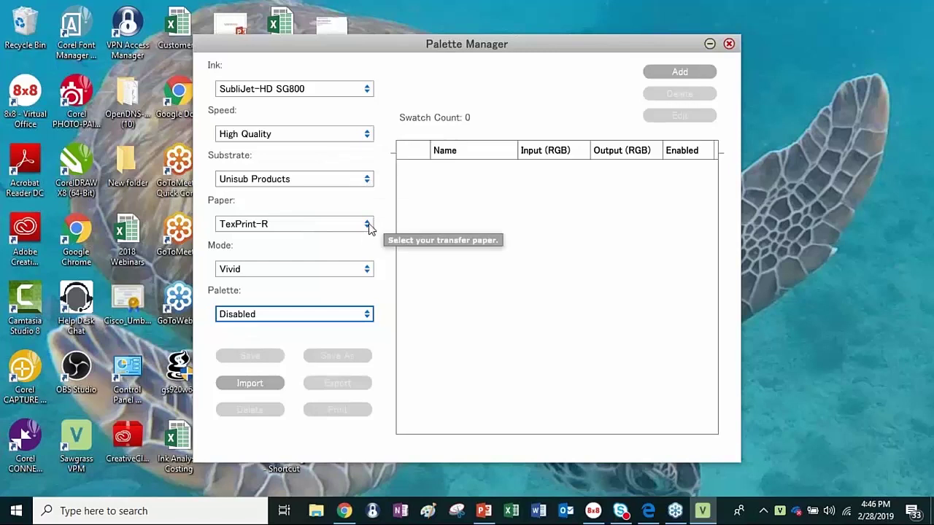
click(368, 269)
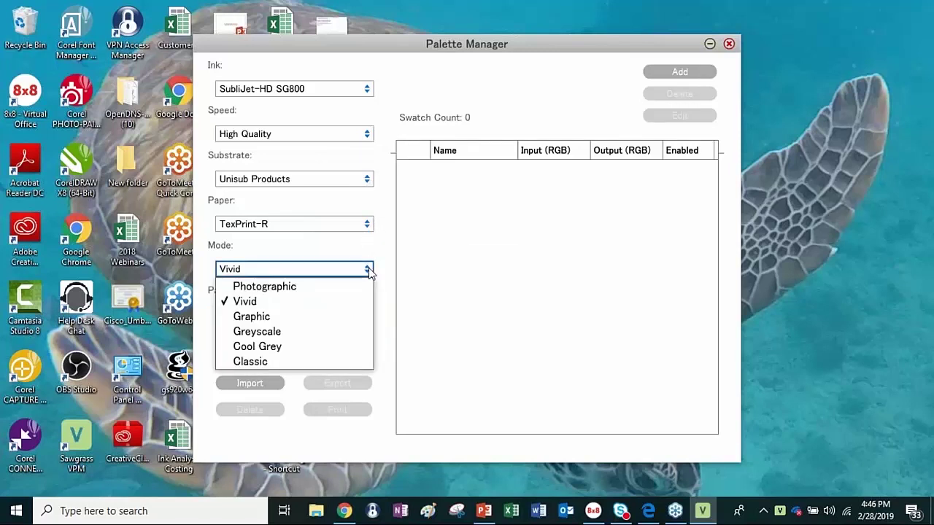
click(348, 287)
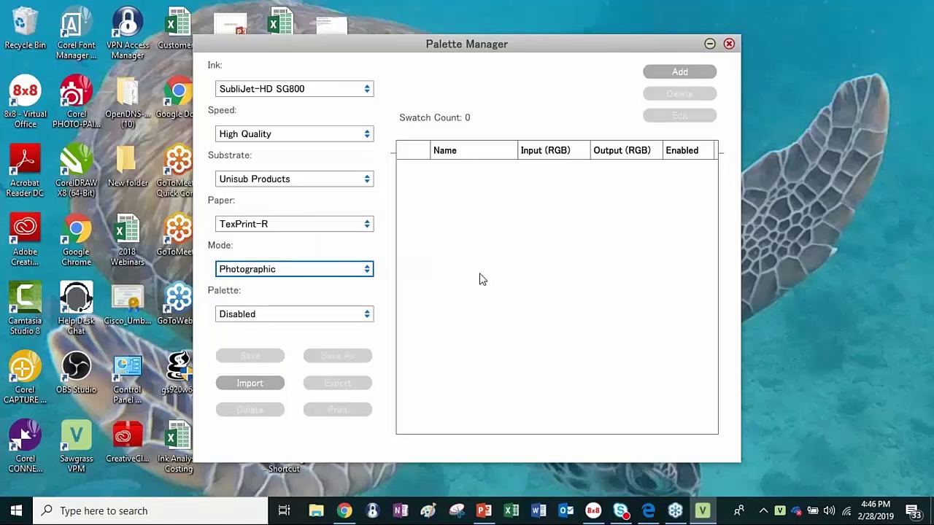
Look through the ColorSure palette's stock swatches for Unisub Products, and return the palette to Disabled
click(367, 315)
click(344, 349)
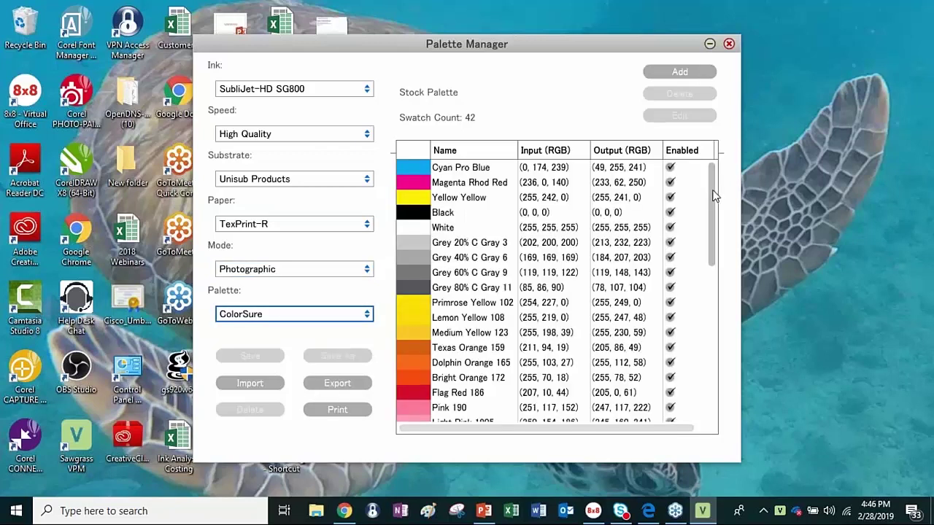
drag(711, 195, 713, 386)
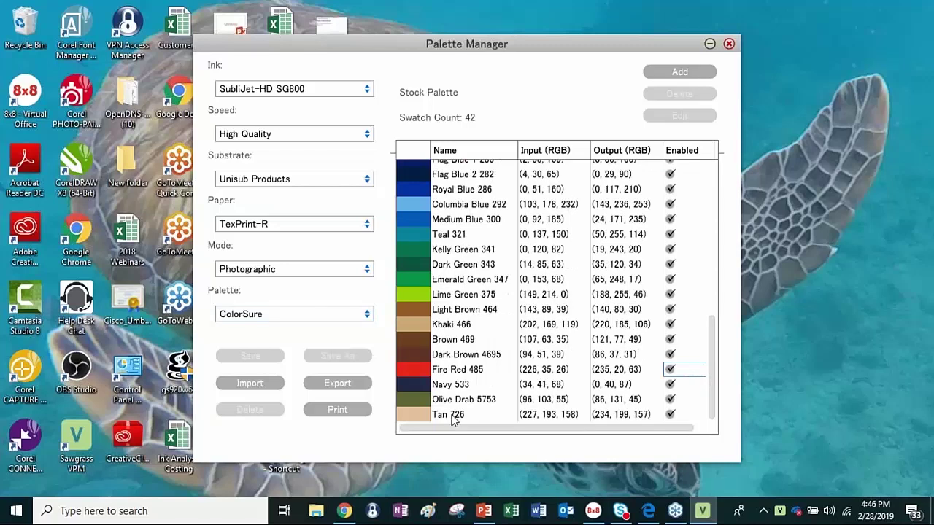
click(367, 314)
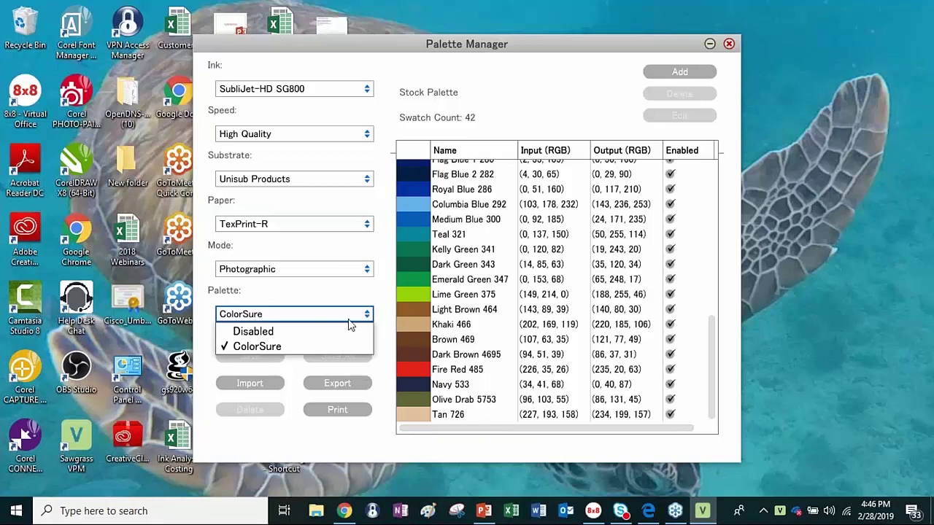
click(274, 333)
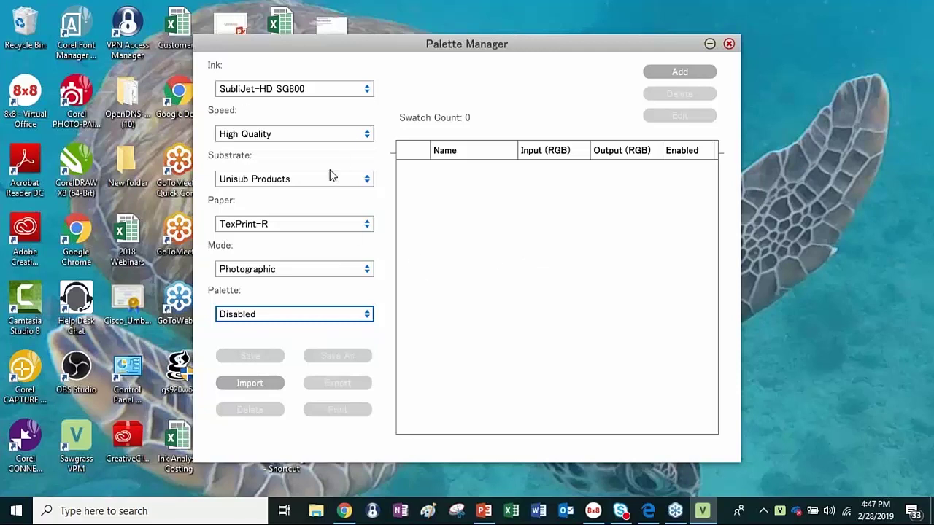
Add a new swatch and set its input color to RGB 218, 33, 42
click(679, 73)
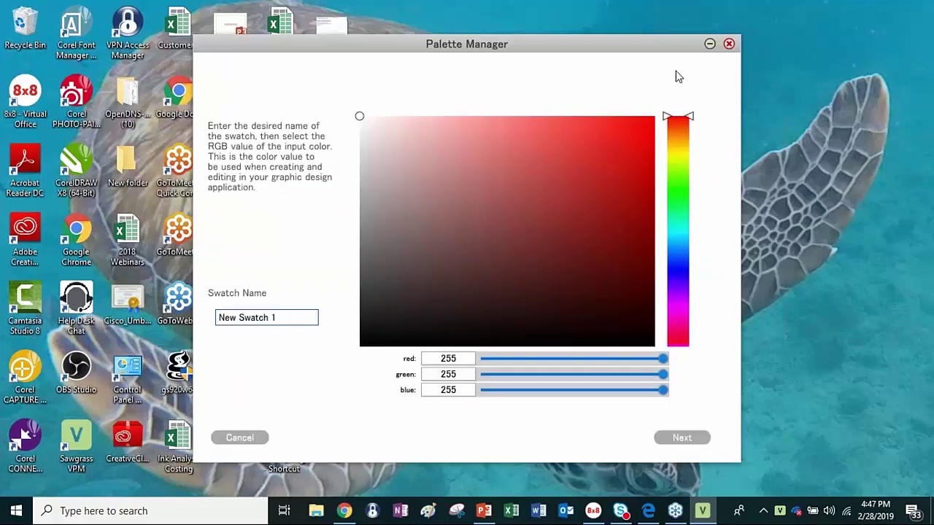
drag(358, 117, 598, 147)
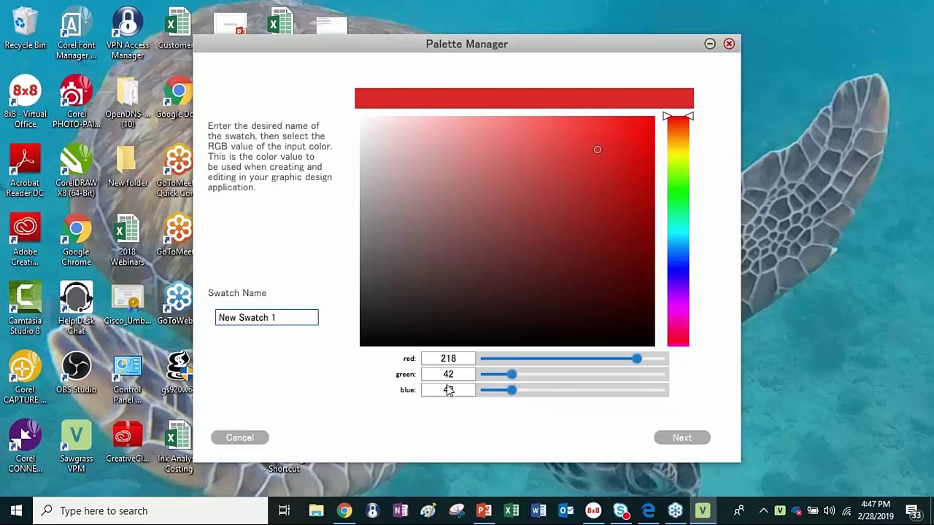
click(512, 375)
mouse_move(513, 378)
mouse_down()
mouse_move(527, 378)
mouse_move(505, 377)
mouse_up()
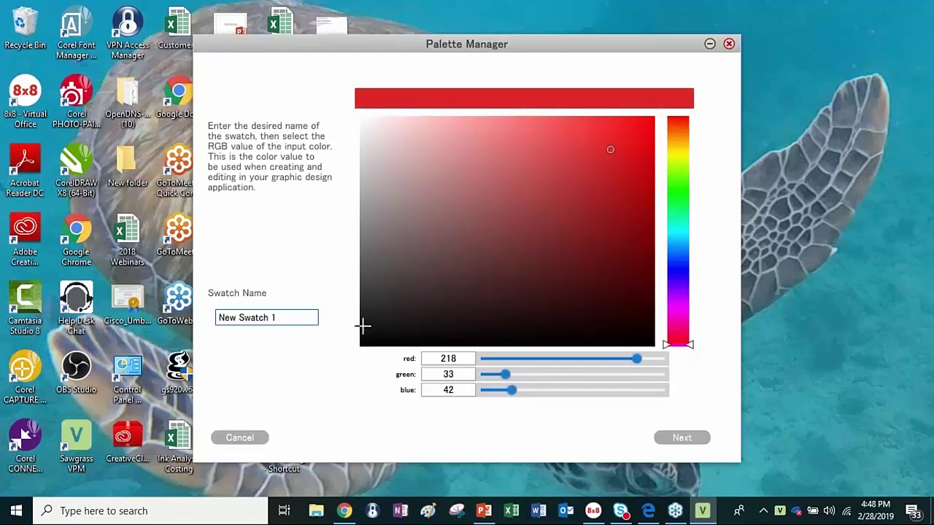
Name the new swatch Red3 and proceed to the color chart print settings
click(276, 319)
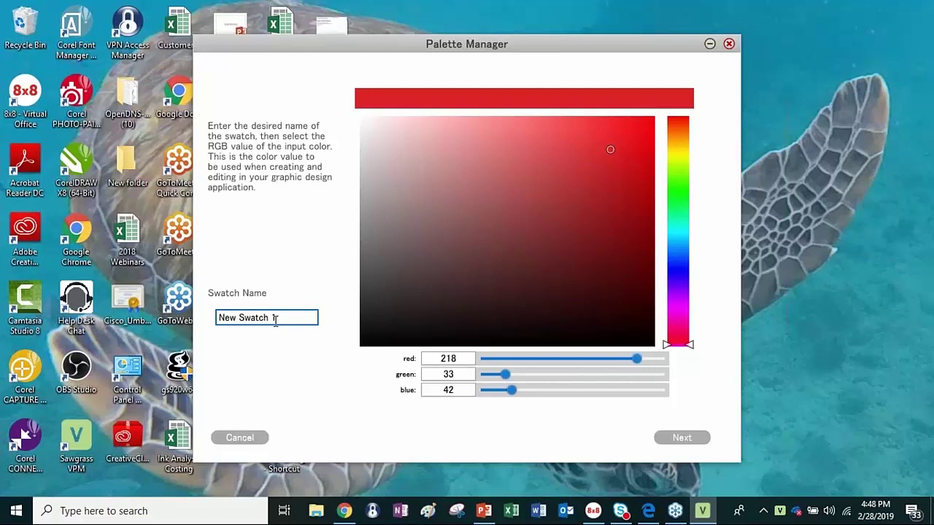
drag(276, 319, 209, 318)
click(219, 316)
text(Red3)
key(Delete)
key(Delete)
key(Delete)
key(Delete)
key(Delete)
key(Delete)
key(Delete)
key(Delete)
key(Delete)
key(Delete)
click(676, 438)
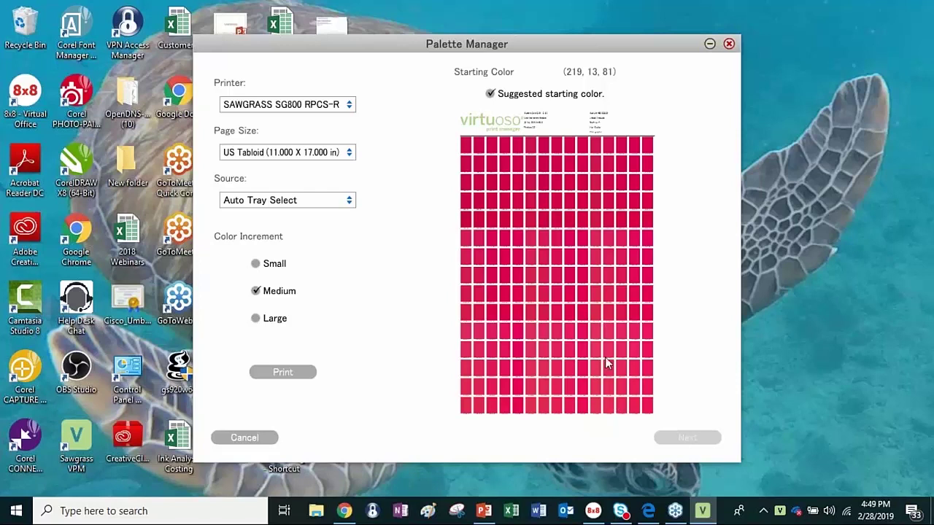
Compare the Small, Medium and Large color increments on the chart preview, and return to Medium
click(256, 265)
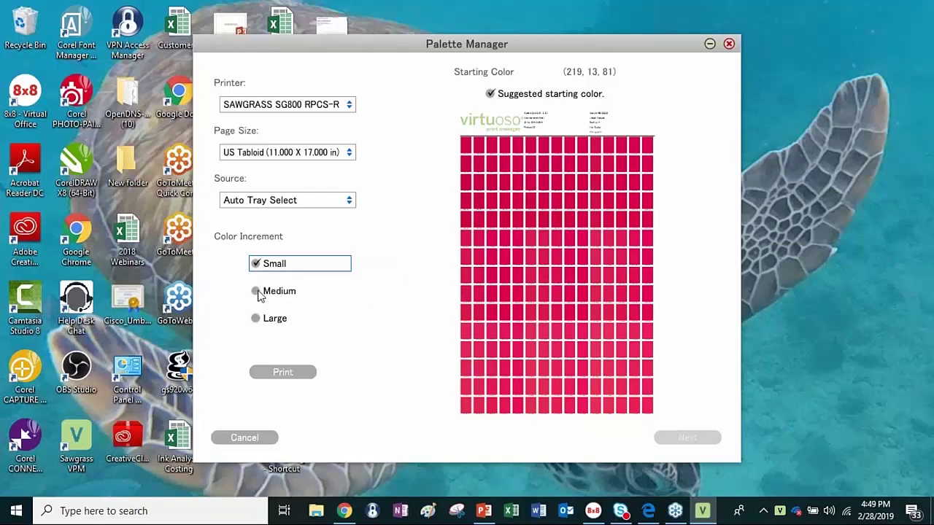
click(258, 293)
click(256, 319)
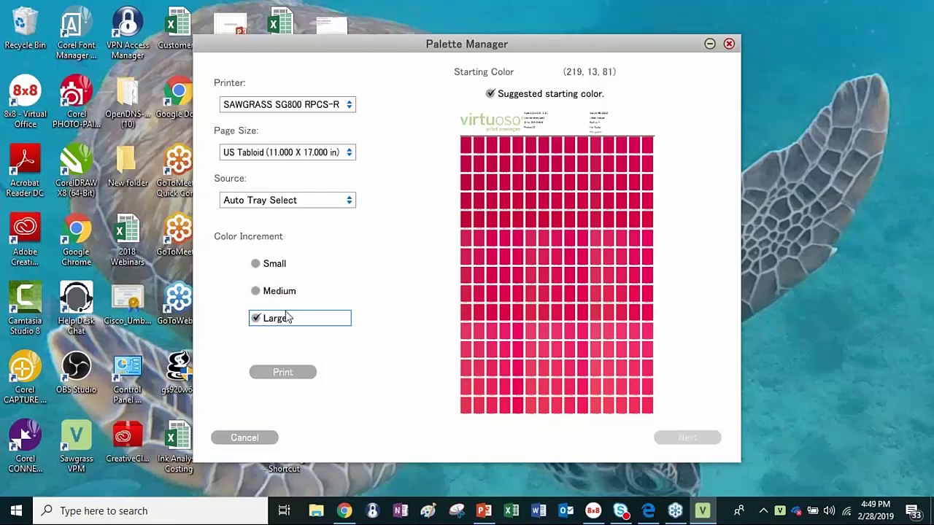
click(257, 292)
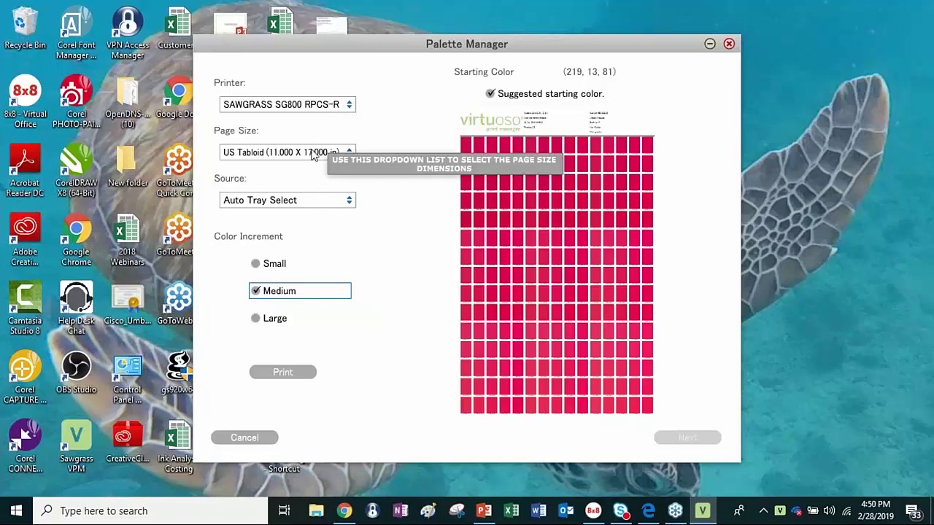
Print the color chart and continue past the heat press instructions to the output color entry
click(286, 374)
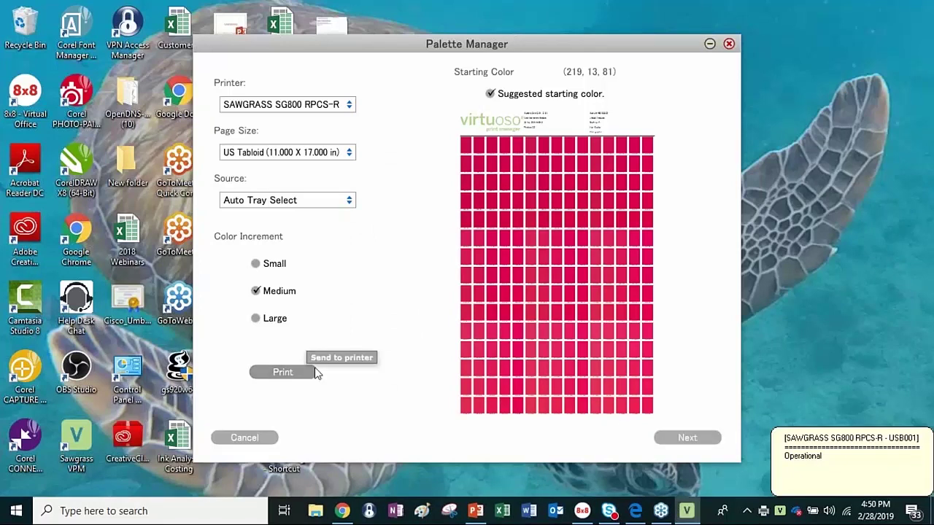
click(686, 439)
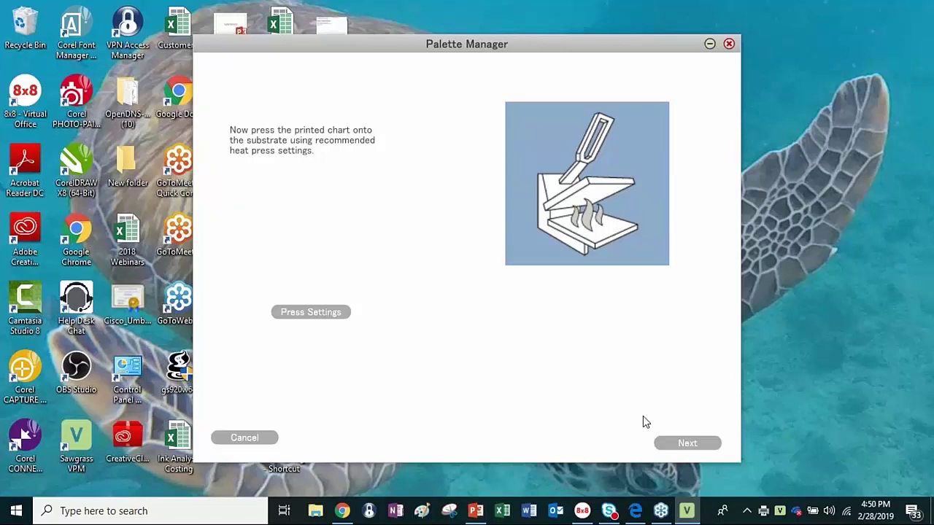
click(686, 443)
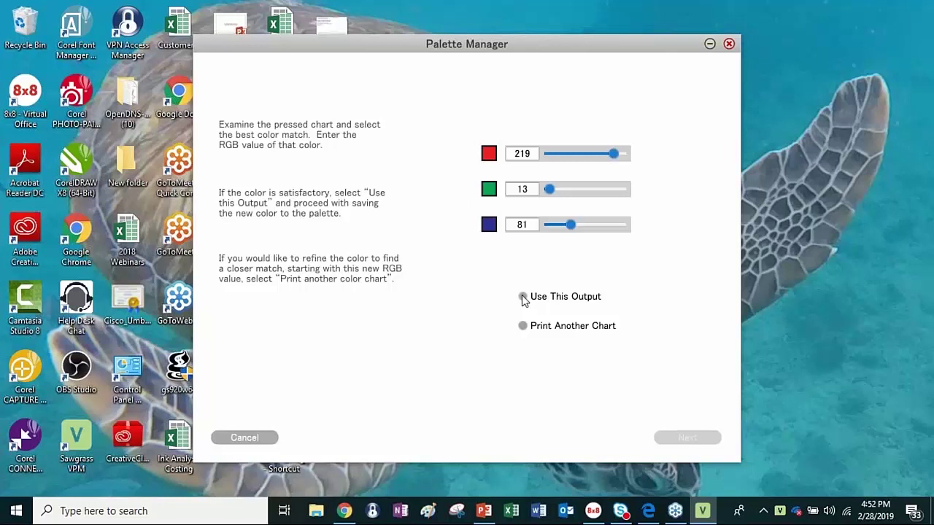
Accept the suggested output color for Red3 and add the finished swatch to the palette
click(523, 298)
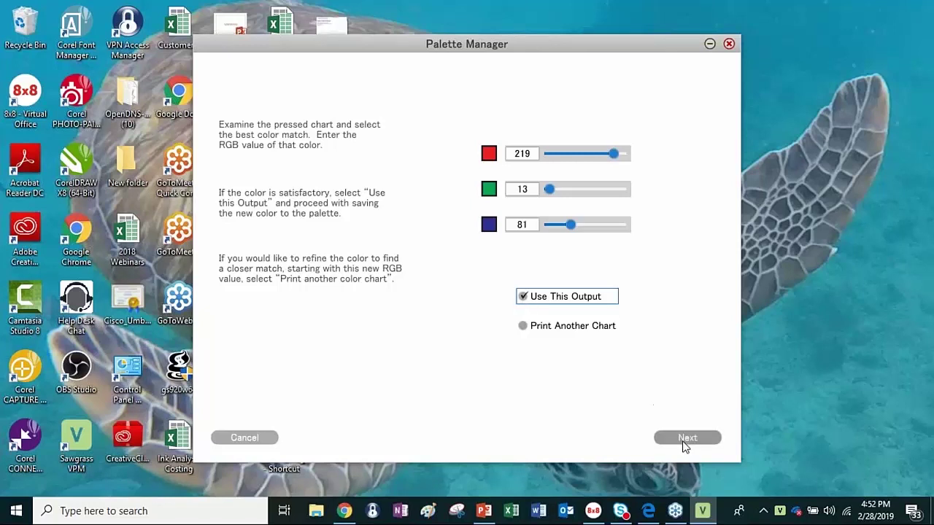
click(687, 441)
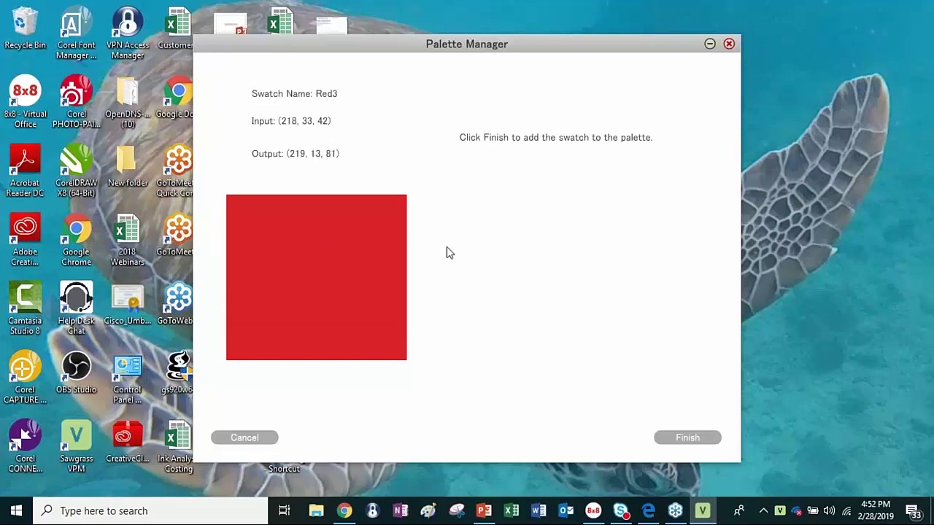
click(687, 441)
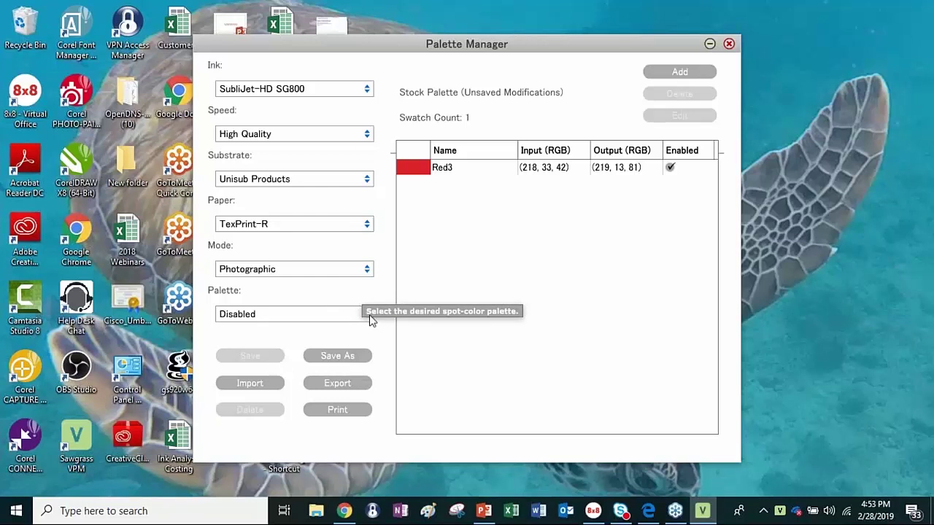
Save the modified palette under the owner's first name followed by 2, and check it in the list of palettes
click(345, 358)
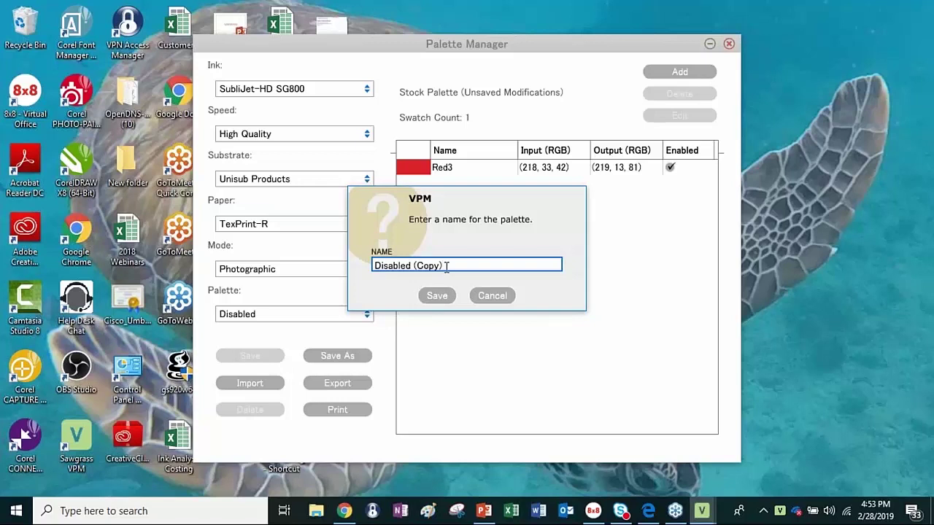
drag(448, 267, 369, 270)
text(Jimmy)
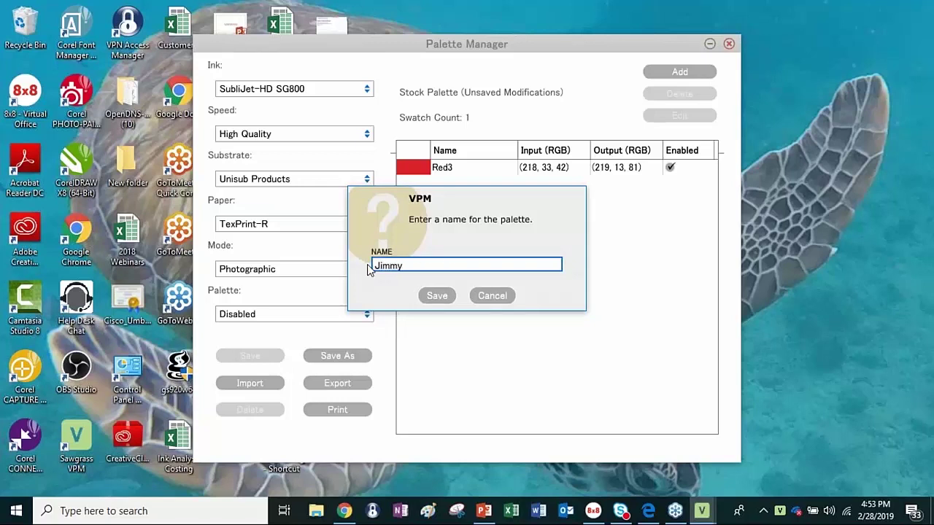
text(2)
click(437, 295)
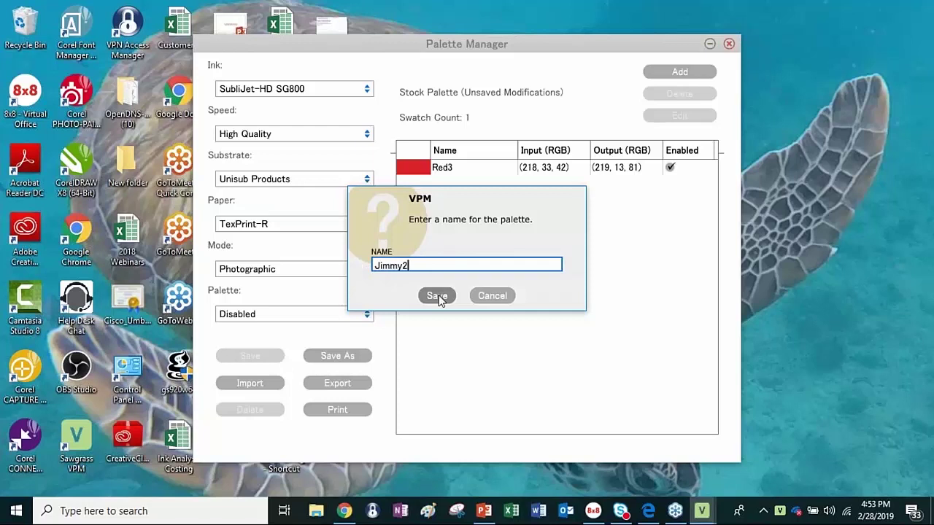
click(369, 316)
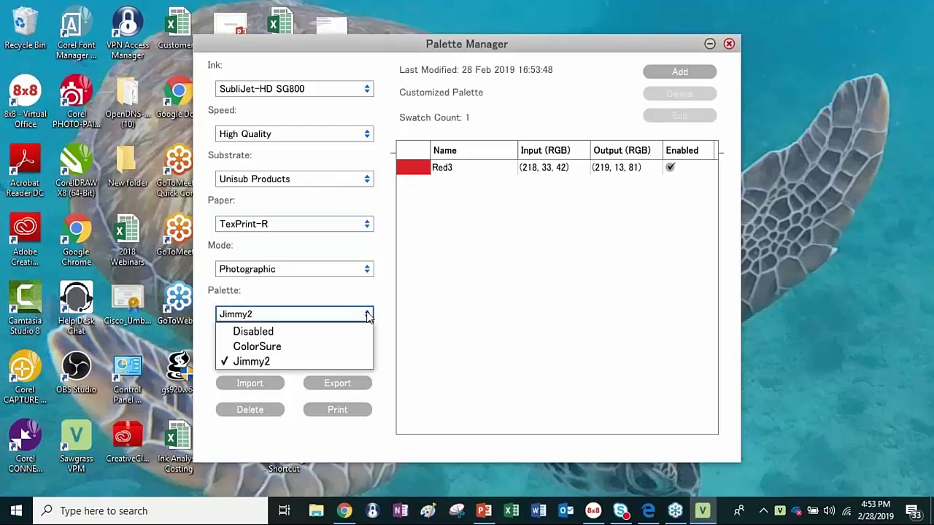
click(369, 316)
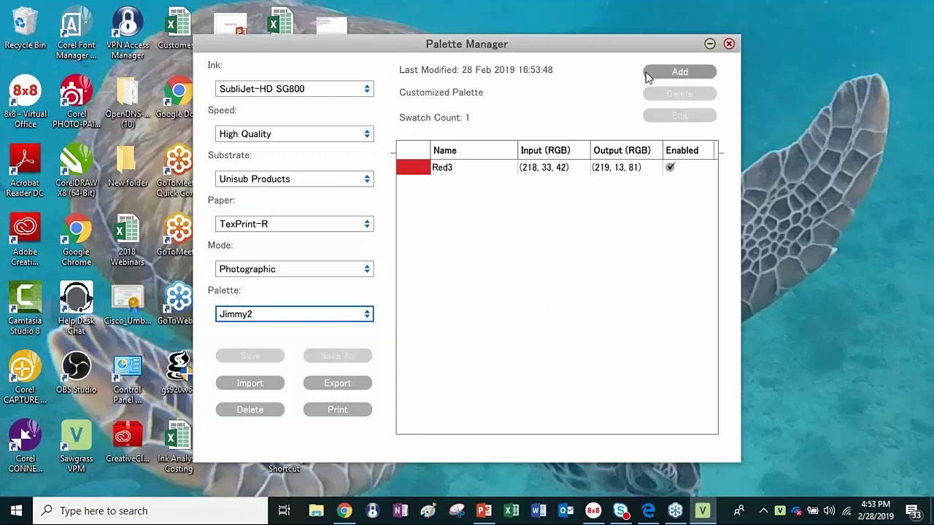
click(729, 44)
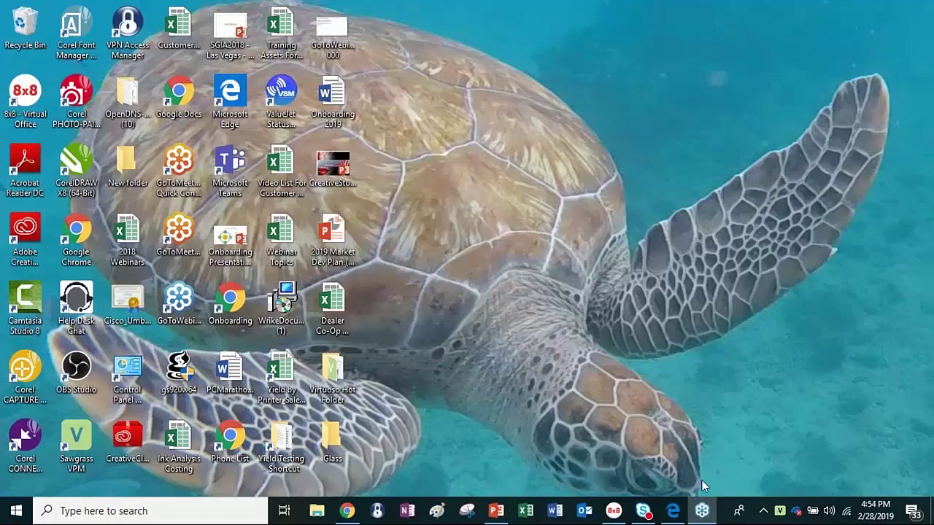
right_click(780, 515)
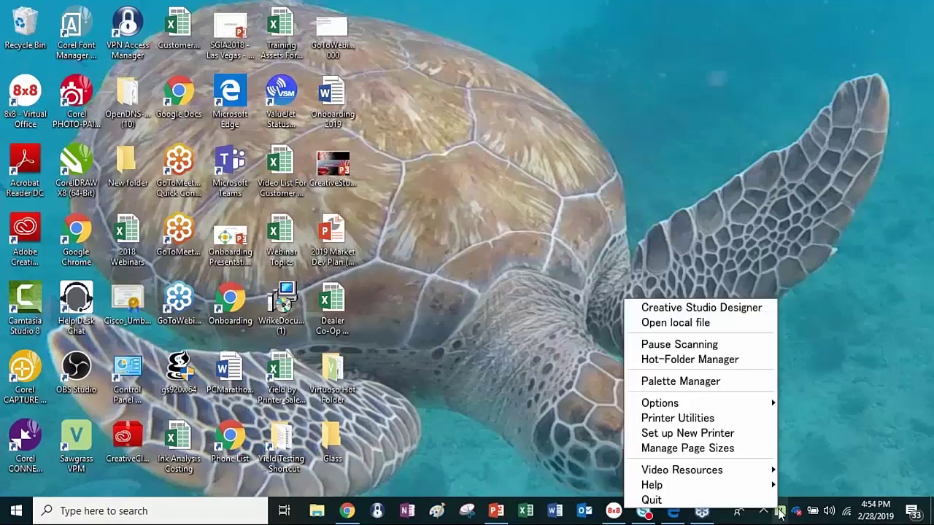
click(675, 322)
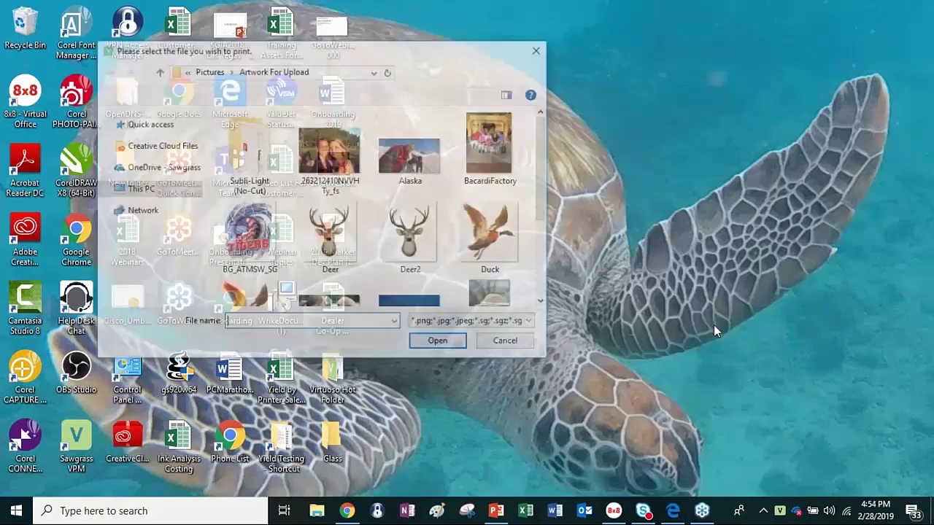
drag(544, 153, 545, 241)
click(266, 271)
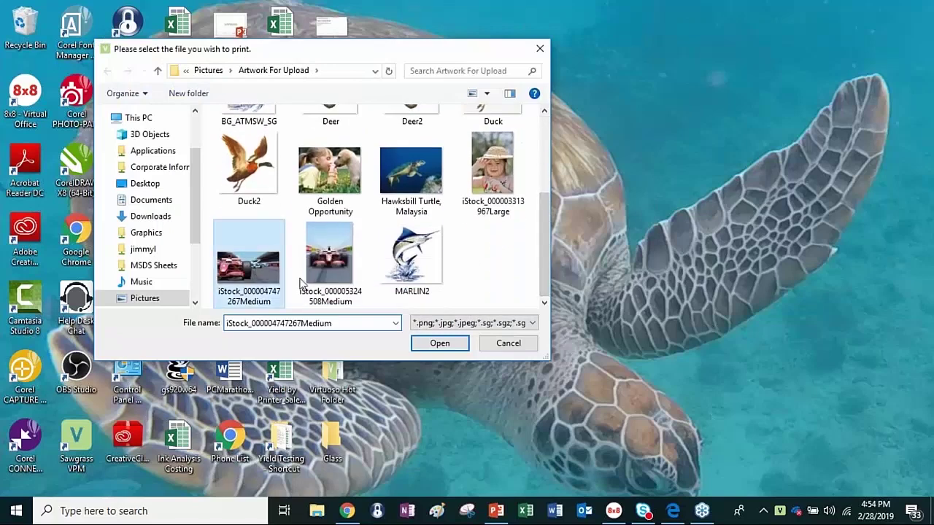
click(434, 344)
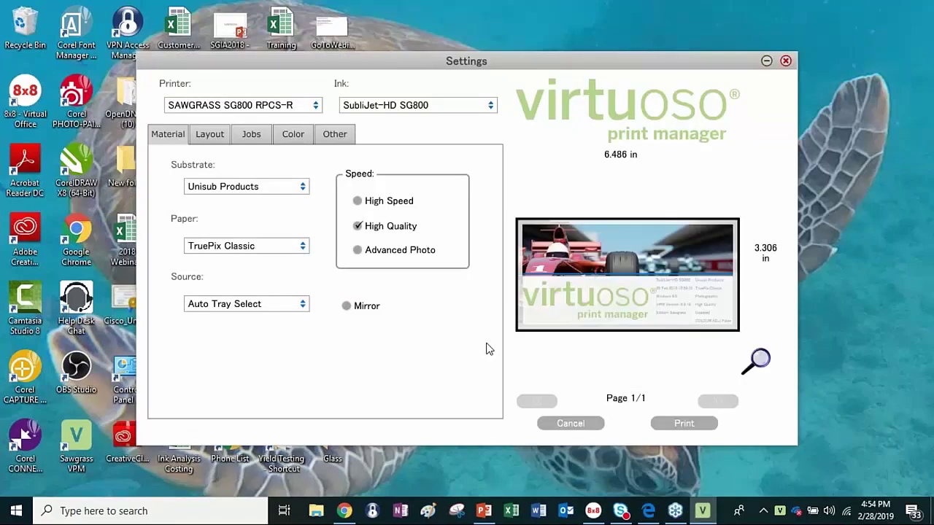
Turn off page annotation in the race car image's print settings
click(334, 137)
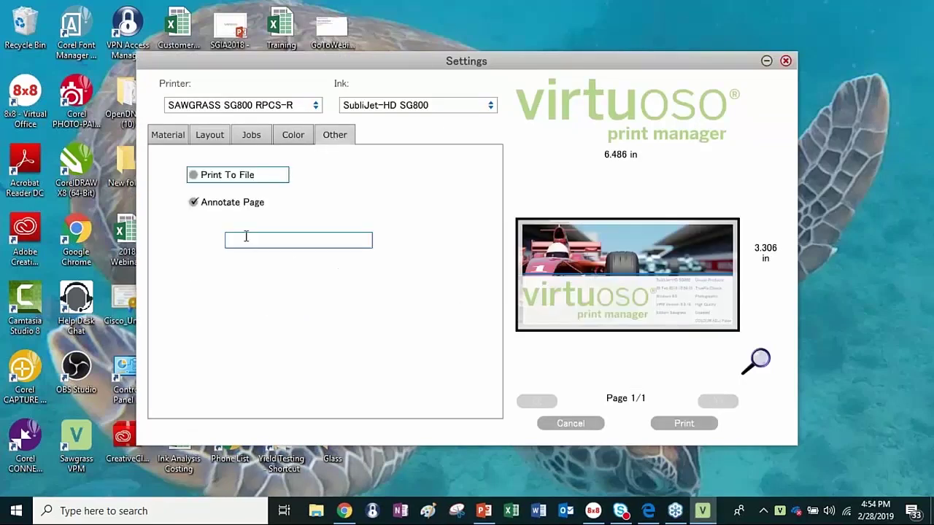
click(193, 202)
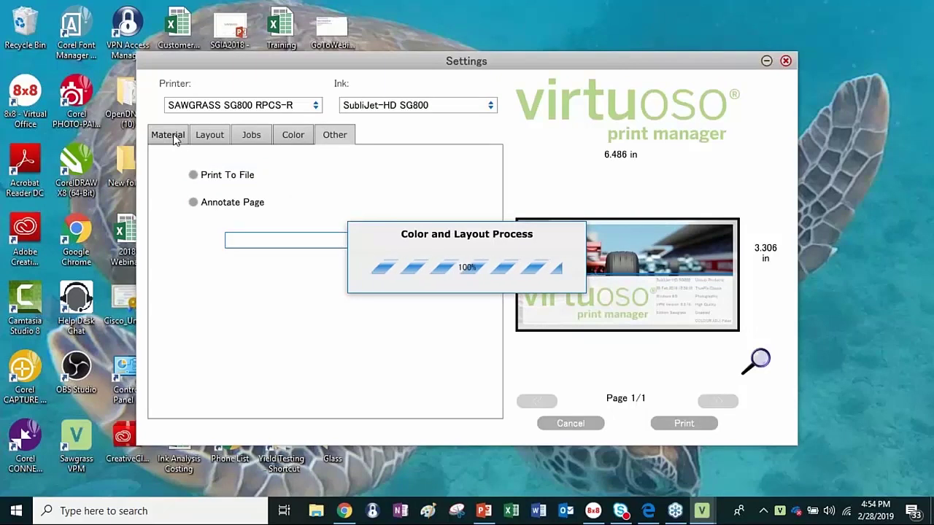
Set the race car image's color palette to ColorSure and check which palettes are offered with the current paper
click(293, 136)
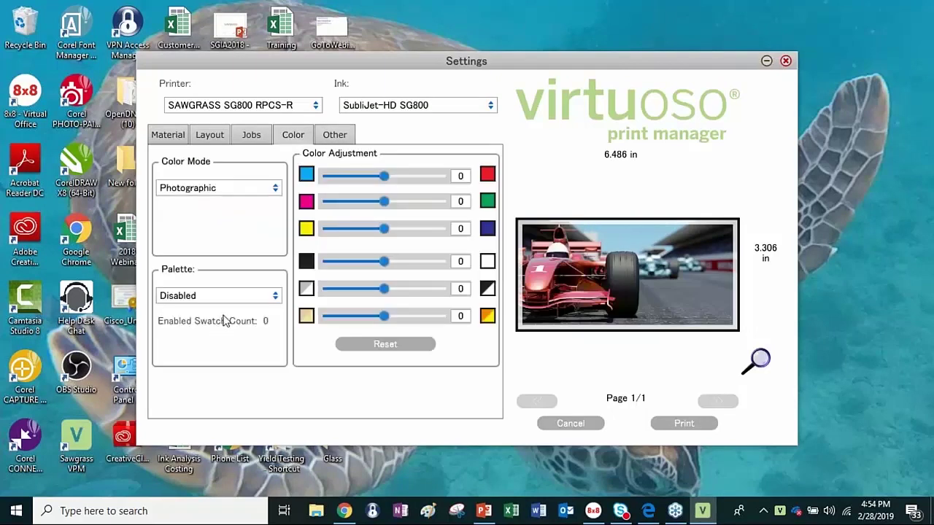
click(276, 298)
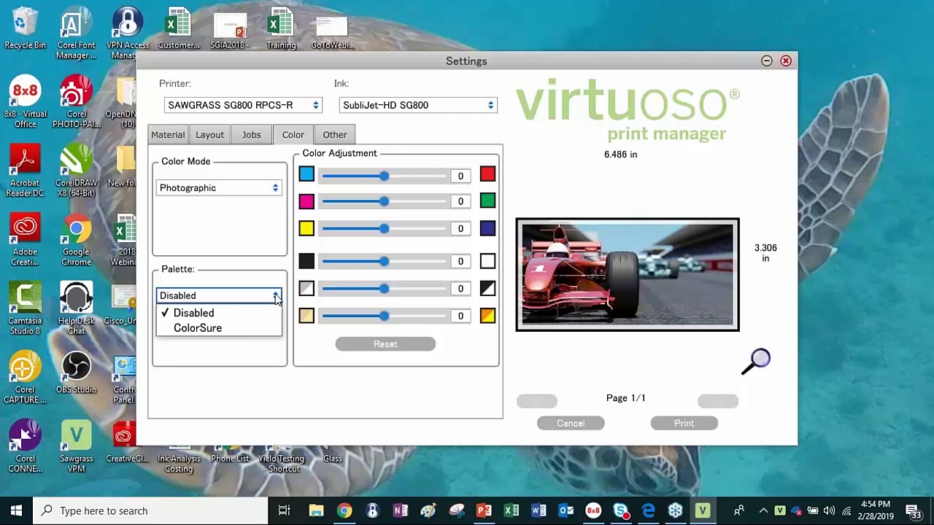
click(235, 330)
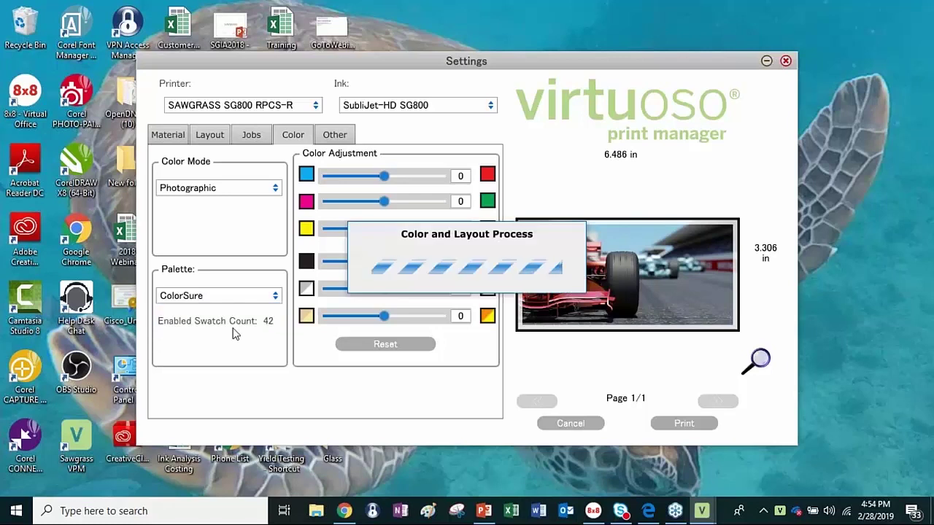
click(274, 298)
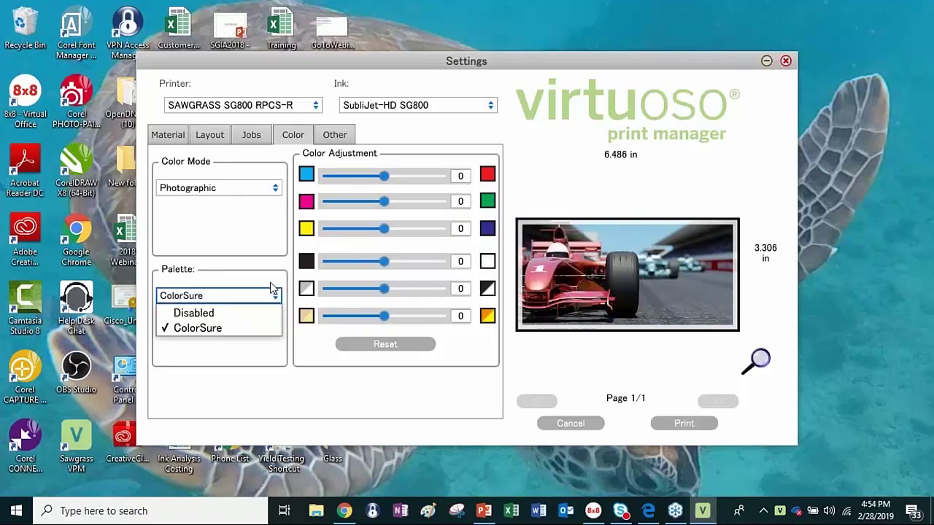
Change the print material's paper type to TexPrint-R
click(179, 140)
click(180, 140)
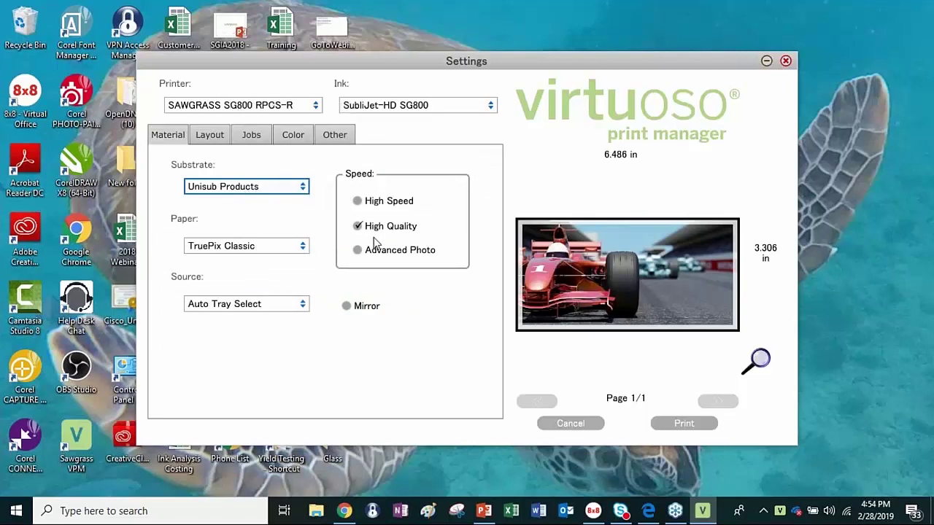
click(305, 246)
click(256, 323)
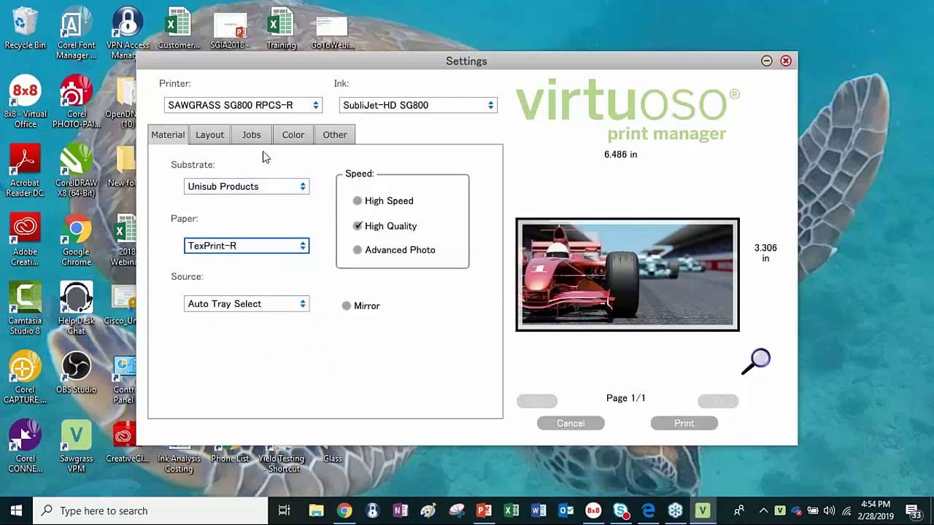
Check whether the custom palette is offered in the color settings, and close the print settings without printing
click(303, 136)
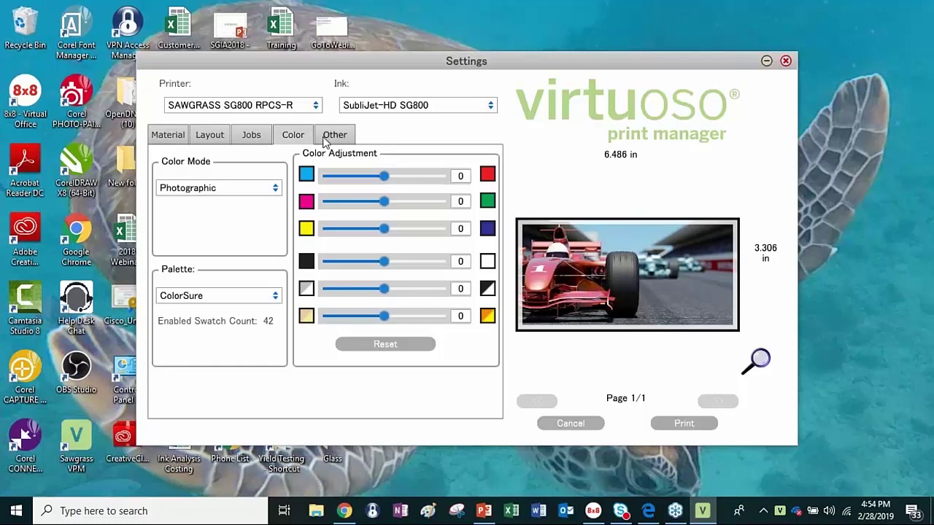
click(325, 142)
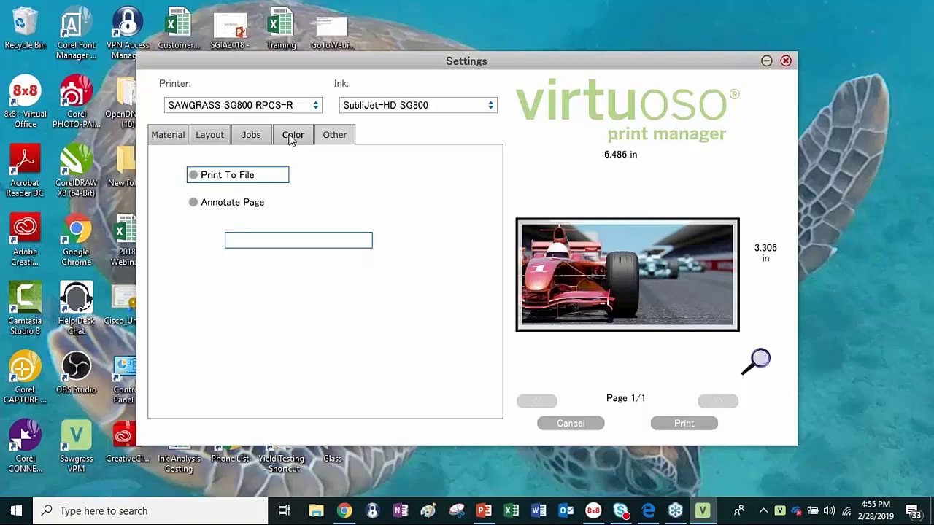
click(291, 140)
click(273, 299)
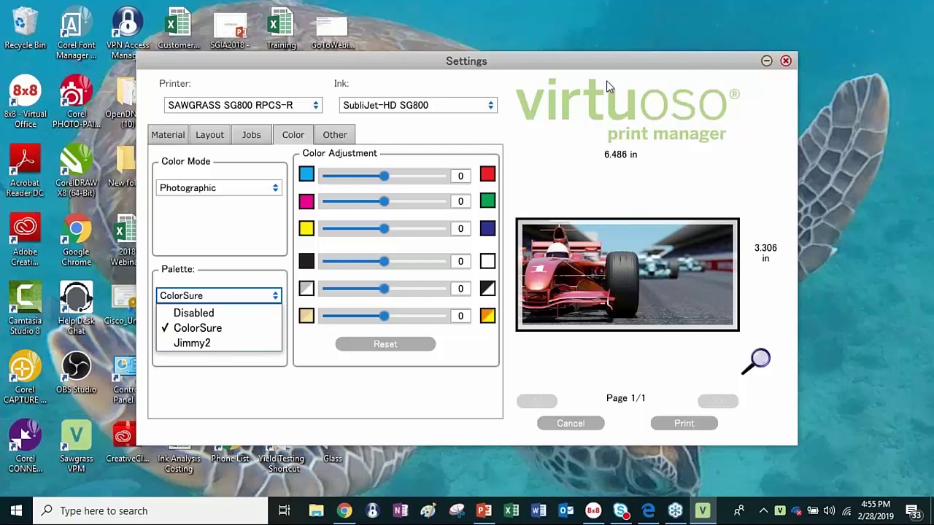
click(786, 60)
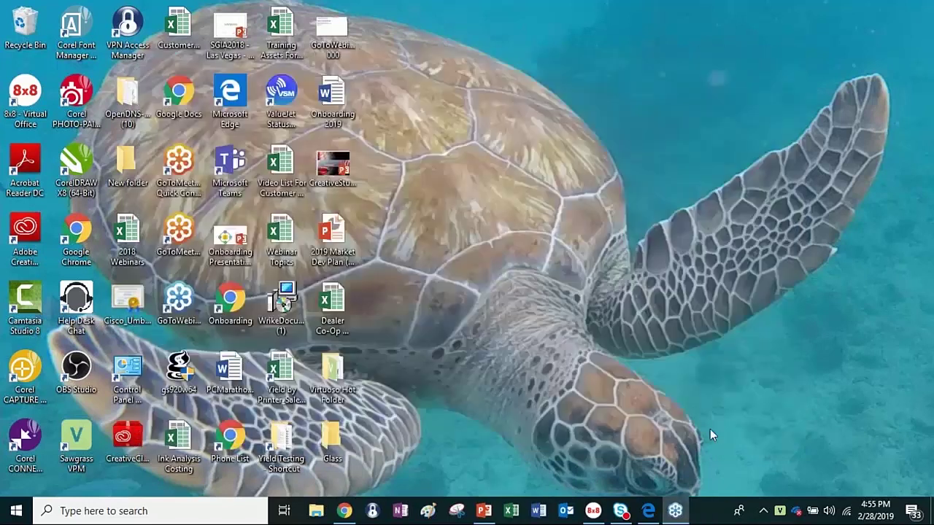
Look over the print manager's video resources and help options
right_click(780, 512)
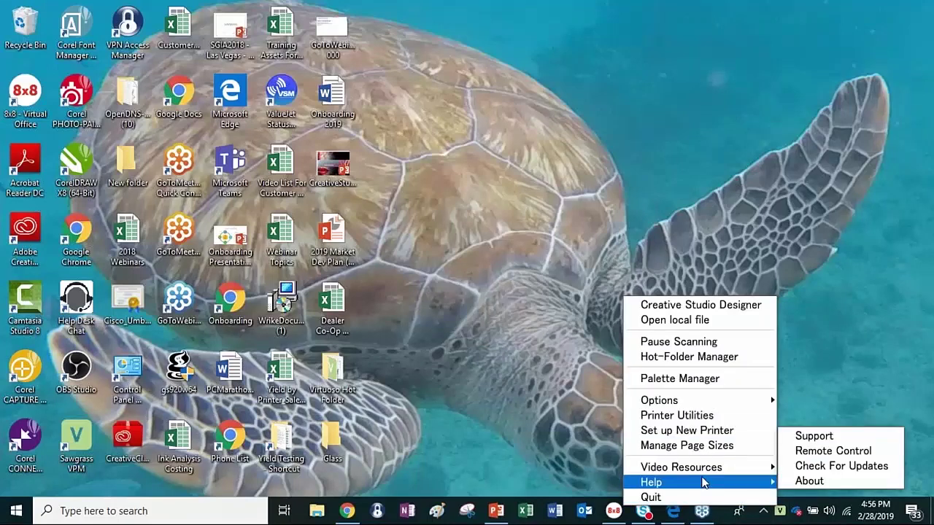
mouse_move(705, 463)
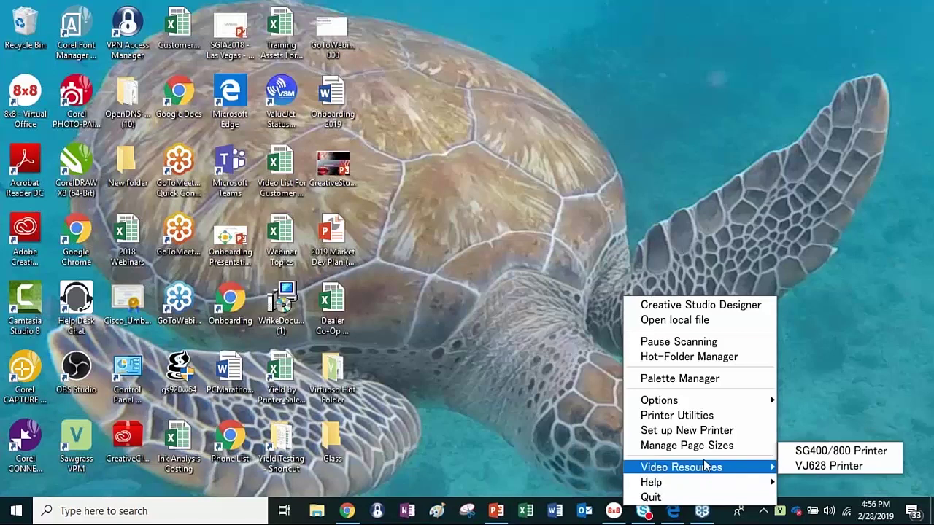
mouse_move(701, 484)
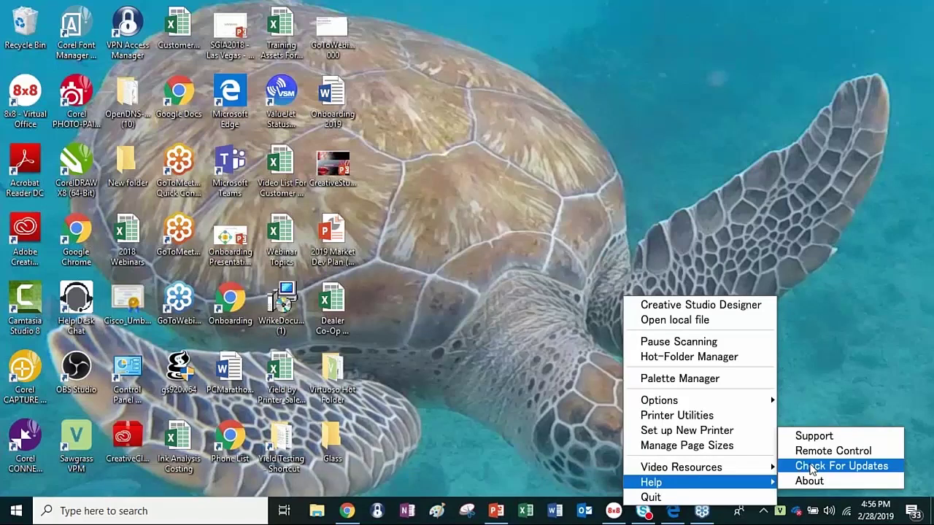
Try out a custom page height of about 9.973 in for the Virtuoso SG400, and close page size management without saving
click(739, 447)
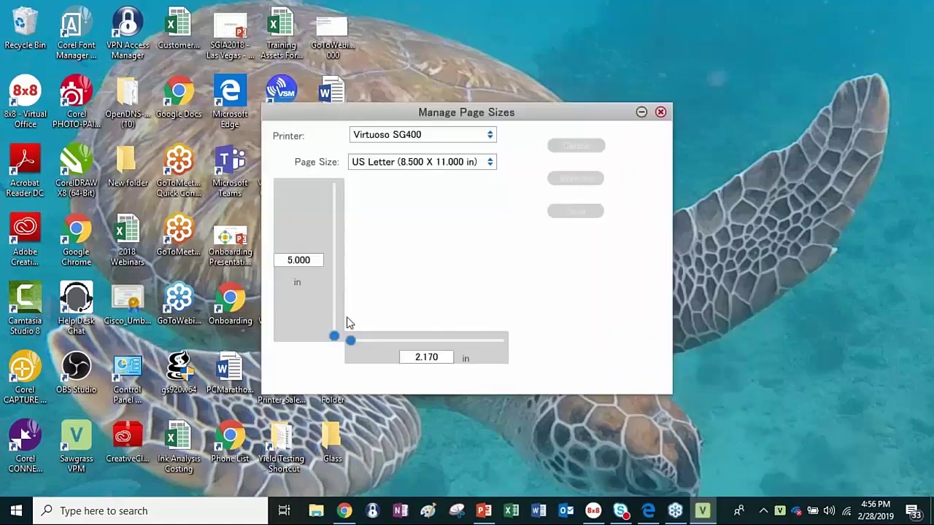
mouse_move(338, 337)
mouse_down()
mouse_move(335, 297)
mouse_move(332, 324)
mouse_up()
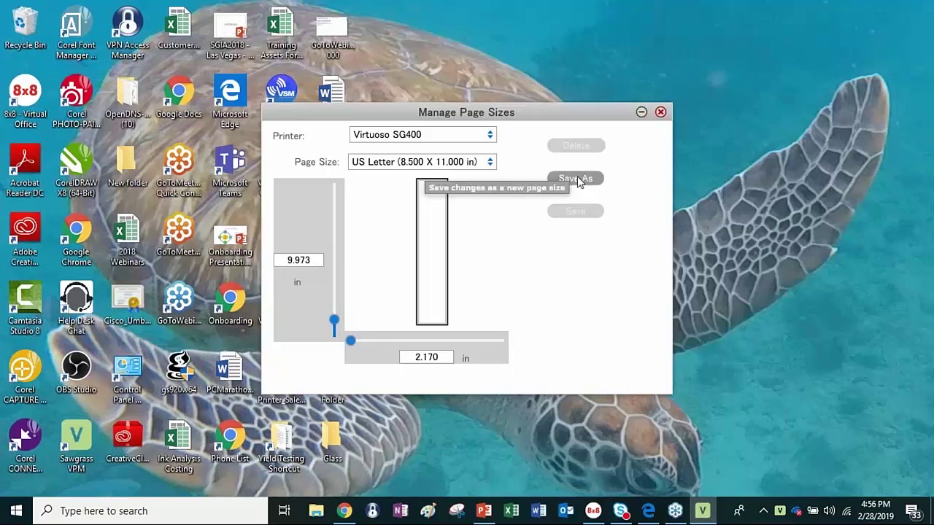
click(661, 112)
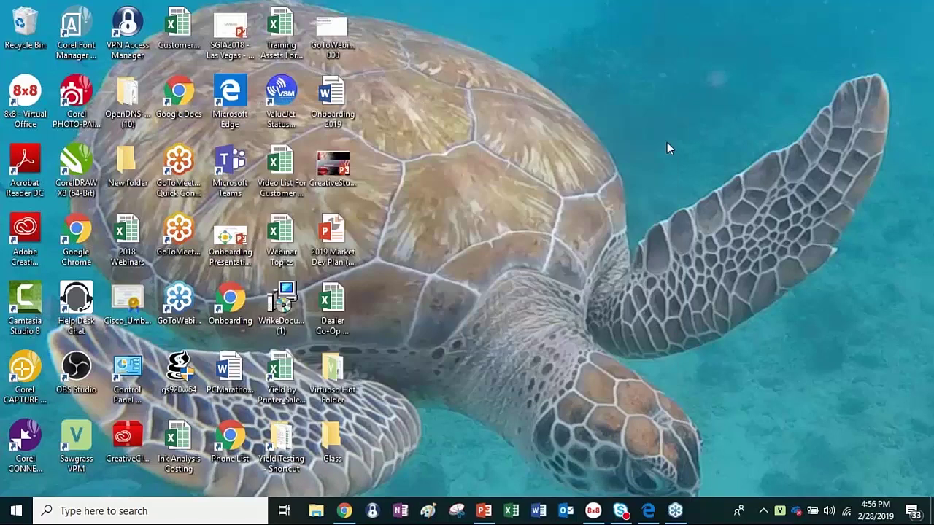
Look through the print manager's language and edition options, and choose the Forever edition
right_click(780, 513)
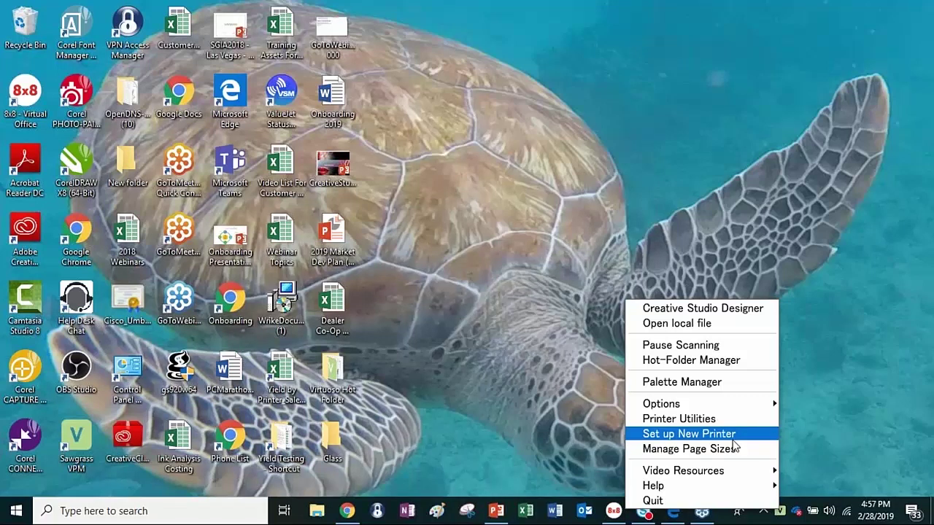
mouse_move(697, 405)
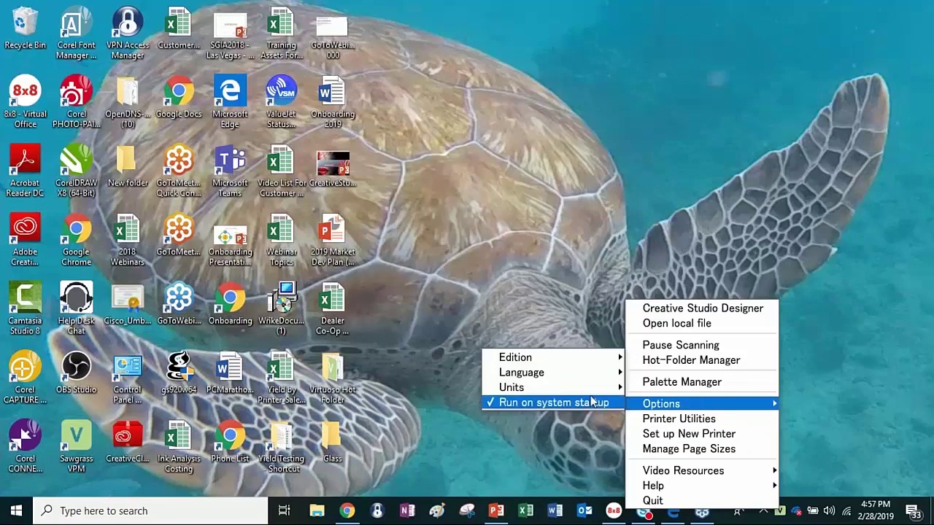
mouse_move(573, 392)
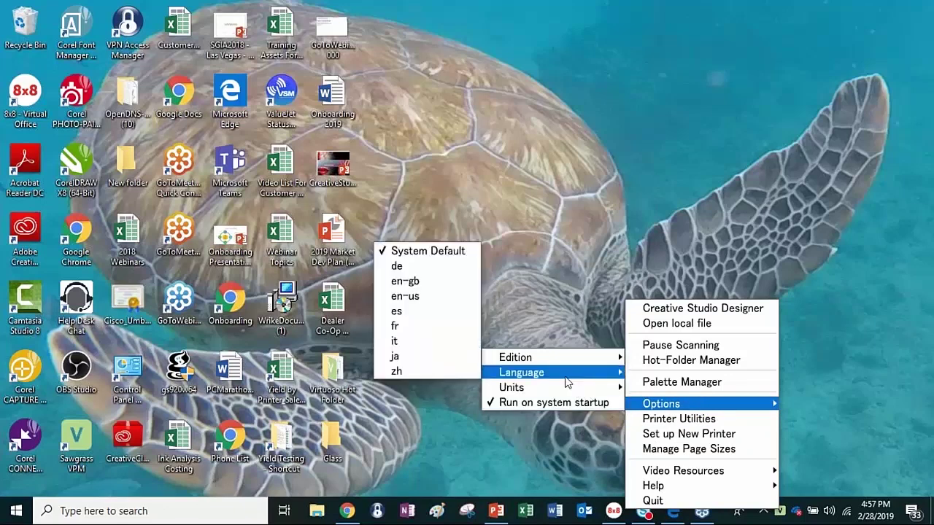
mouse_move(564, 363)
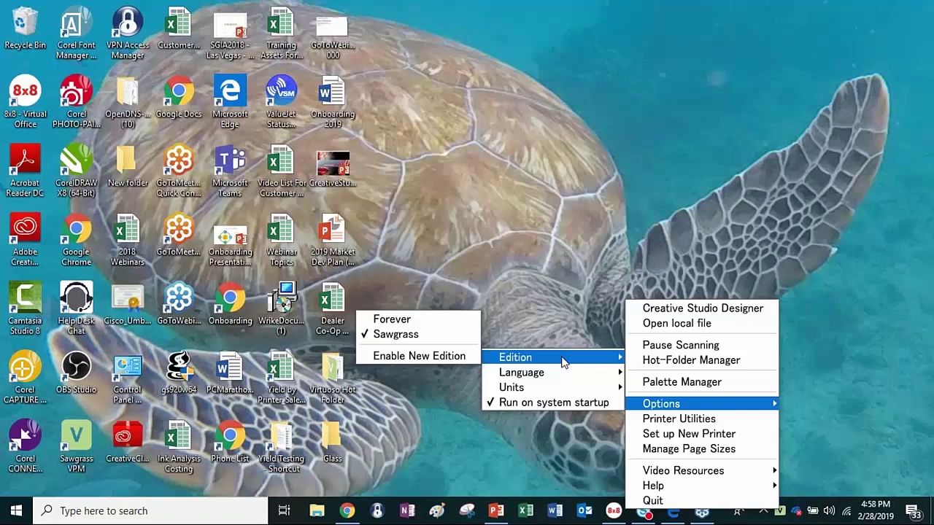
click(385, 321)
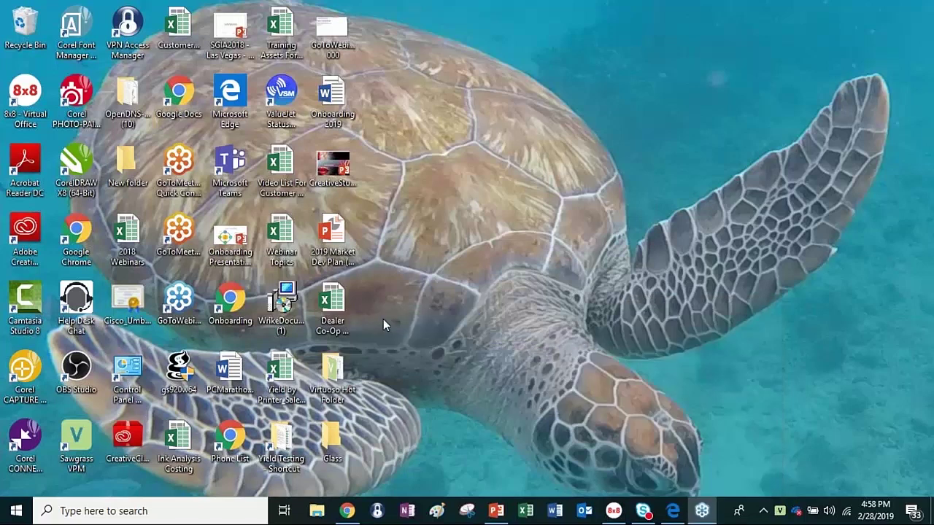
Check the ink levels of the SAWGRASS SG800 RPCS-R in Printer Utilities, and close the utilities
right_click(779, 515)
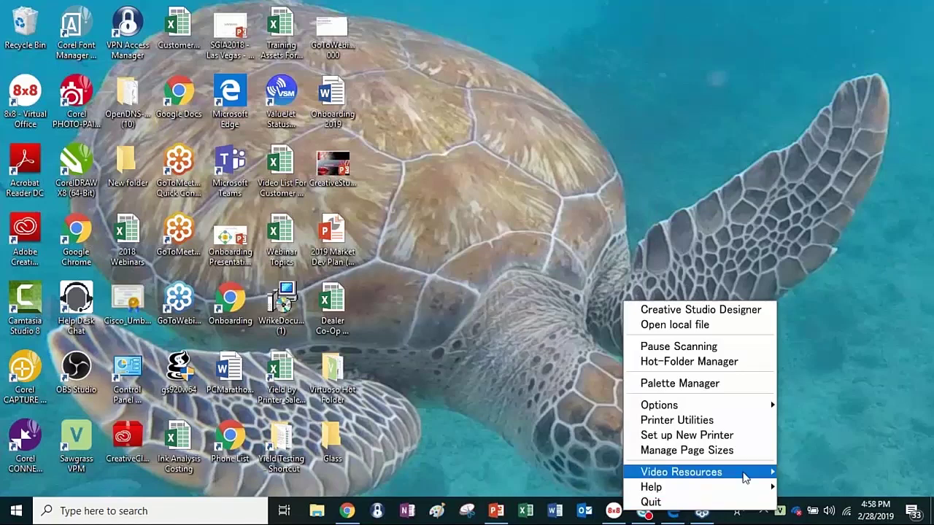
click(694, 420)
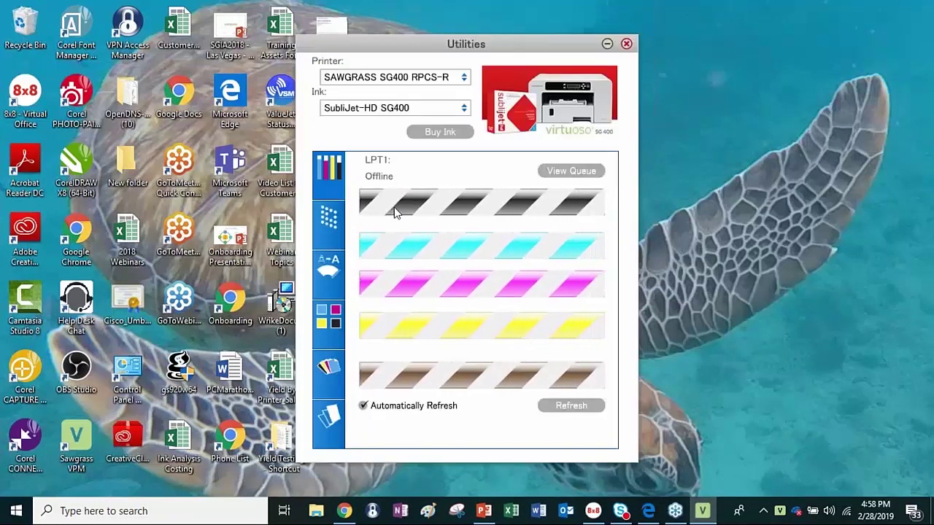
click(464, 78)
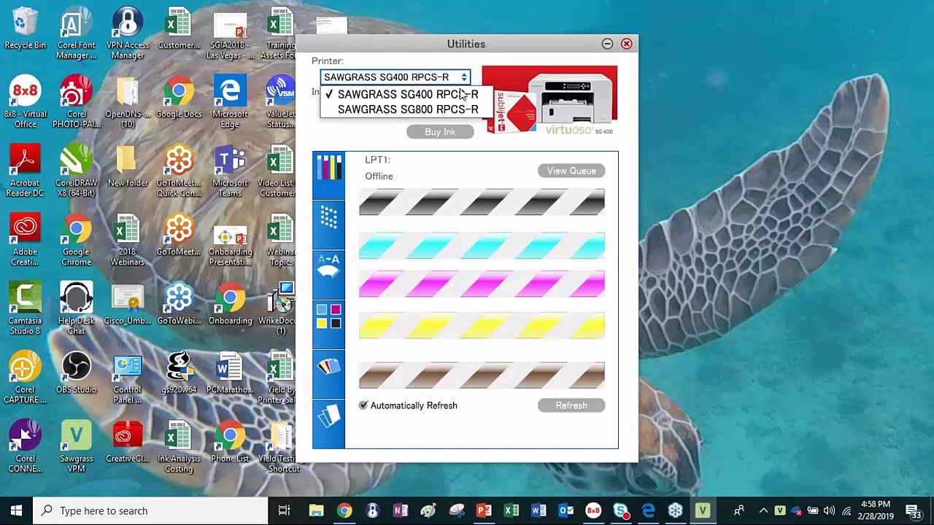
click(409, 109)
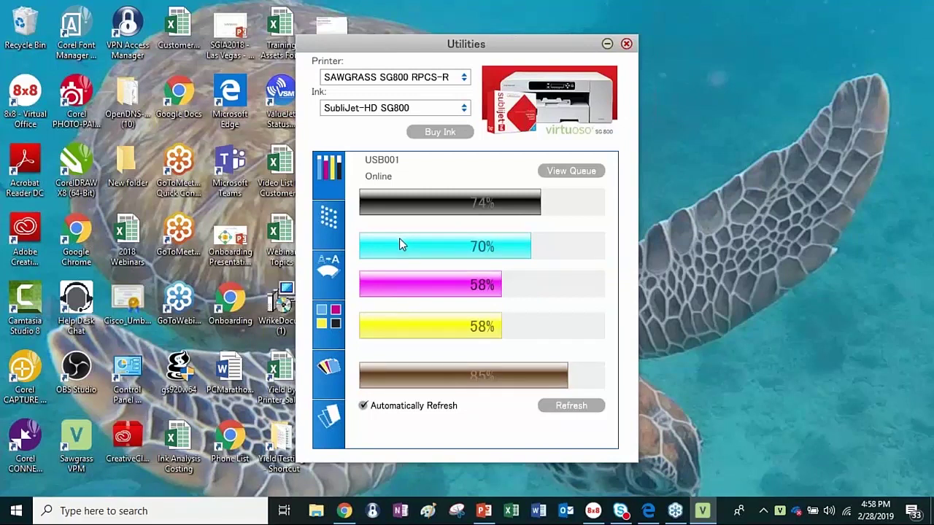
click(627, 43)
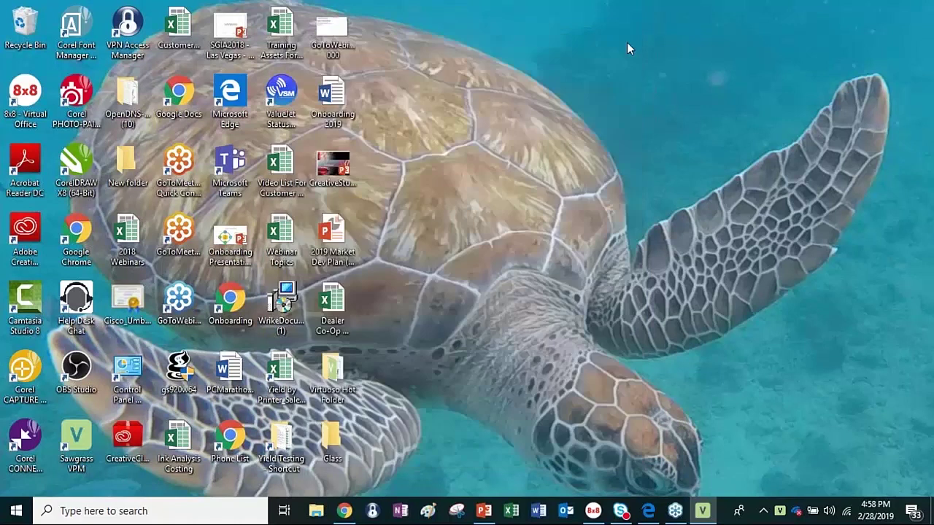
Switch to the VPM -2019 presentation in PowerPoint and select slide 11, CreativeStudio By Sawgrass
click(495, 512)
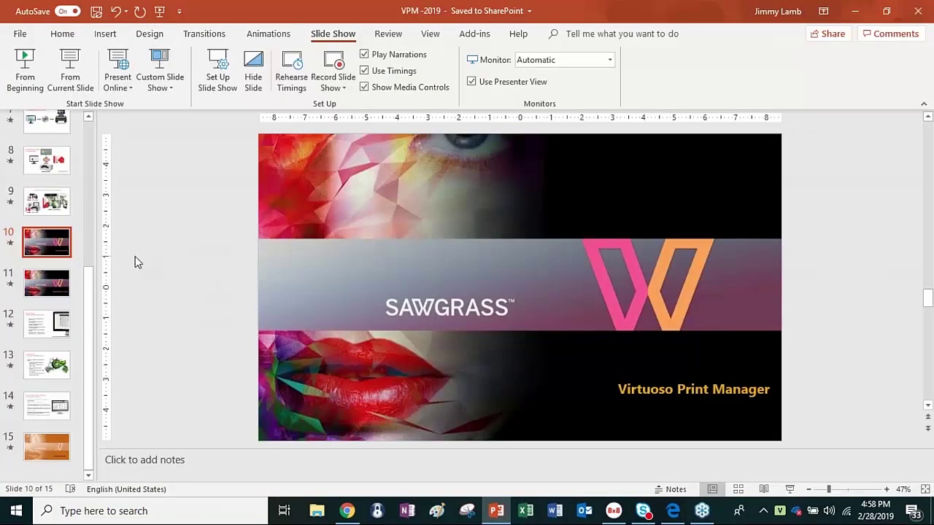
click(52, 290)
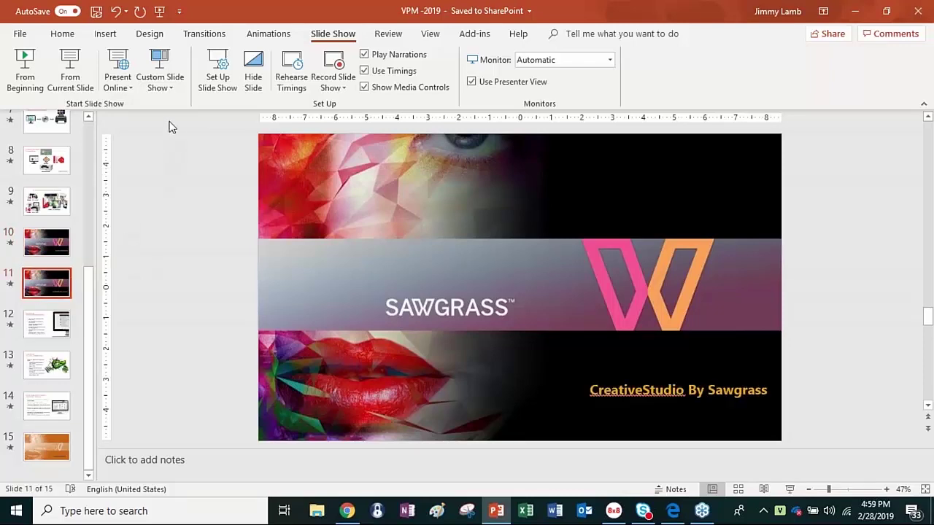
click(26, 62)
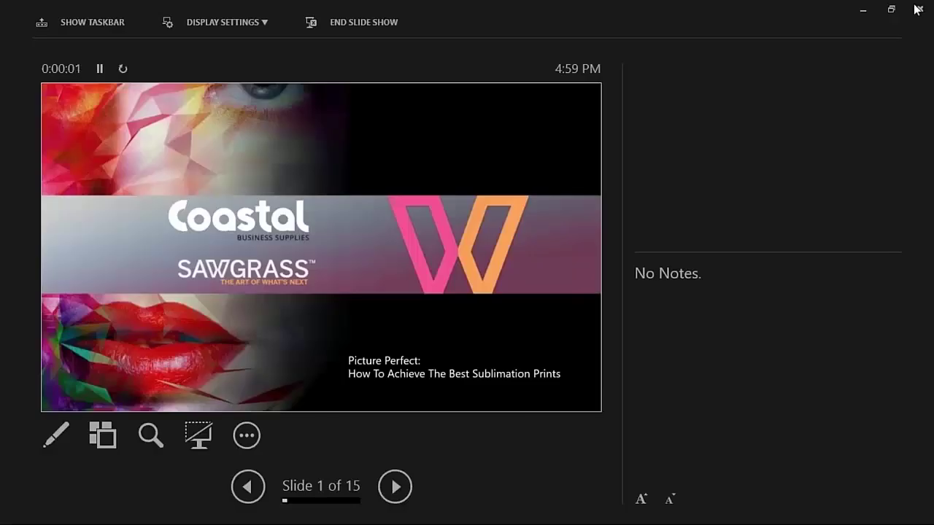
click(917, 9)
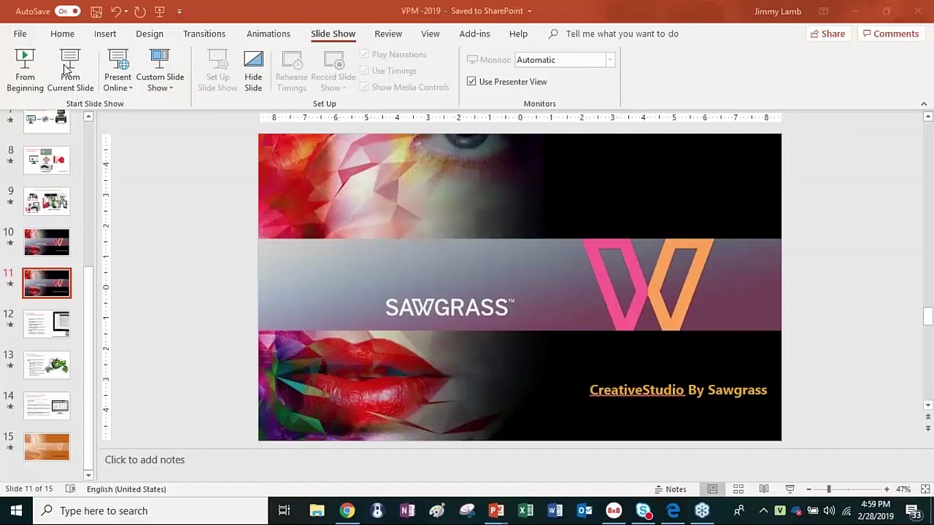
key(F5)
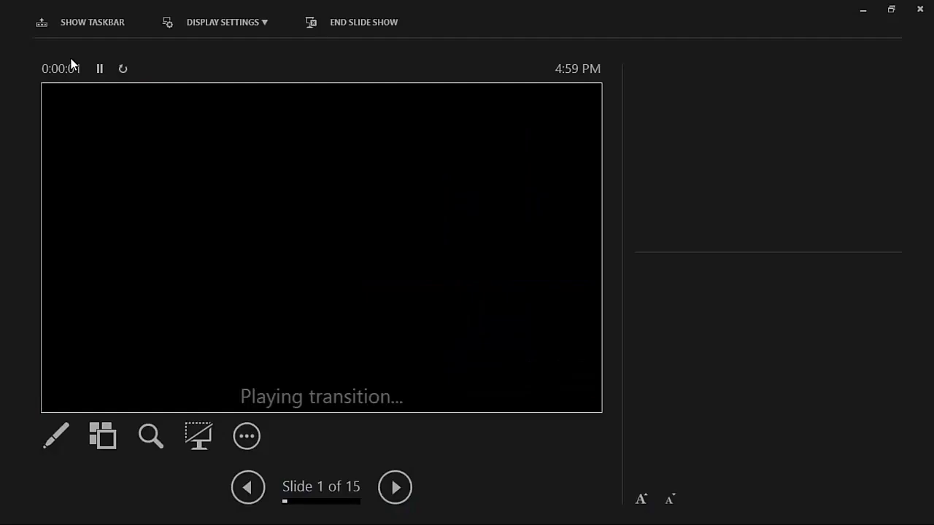
click(921, 9)
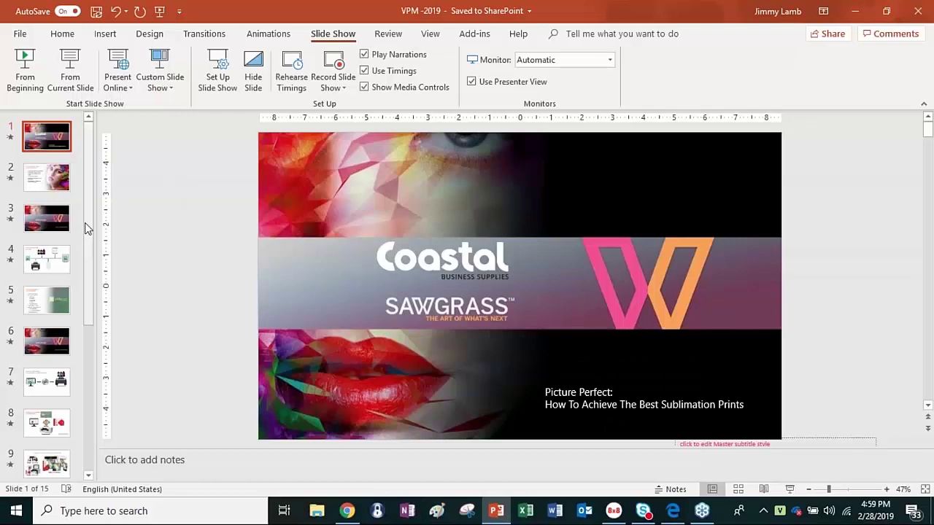
Select slide 11, CreativeStudio By Sawgrass, and start the slide show from it
scroll(85, 372, down, 5)
click(47, 283)
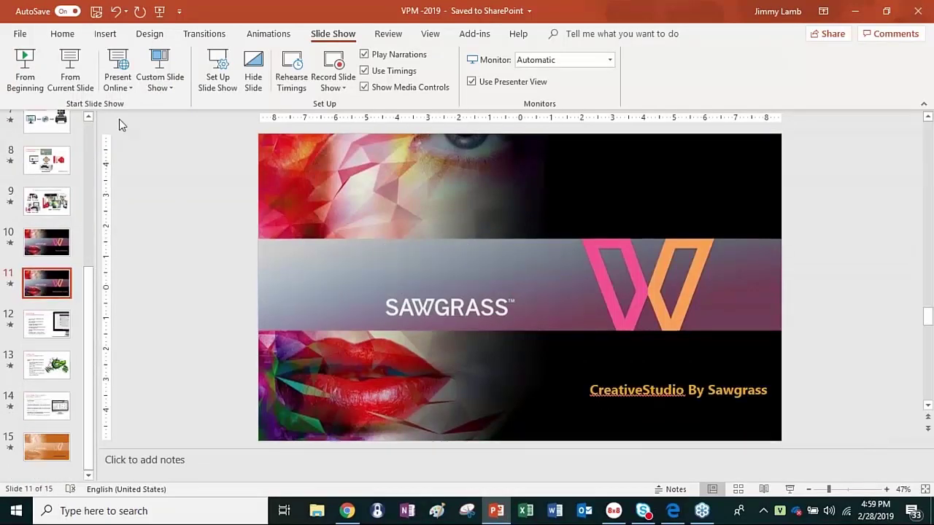
click(71, 82)
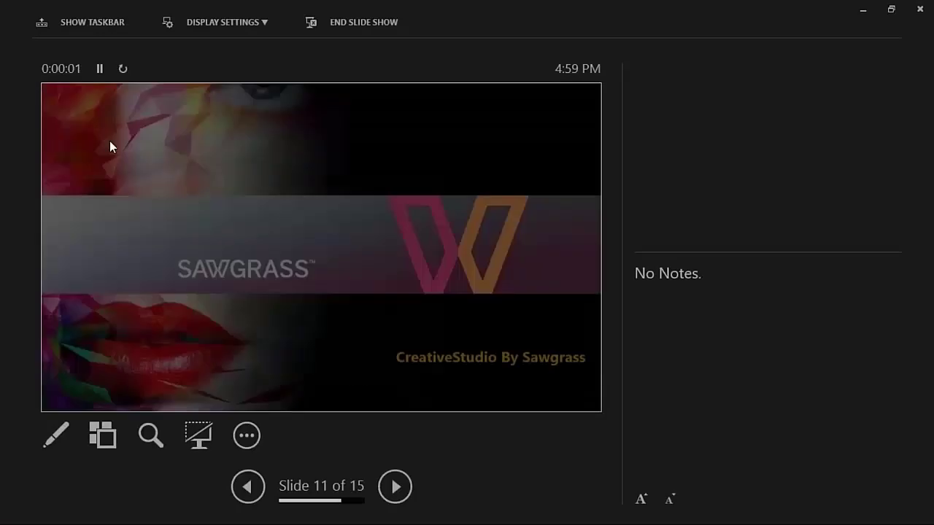